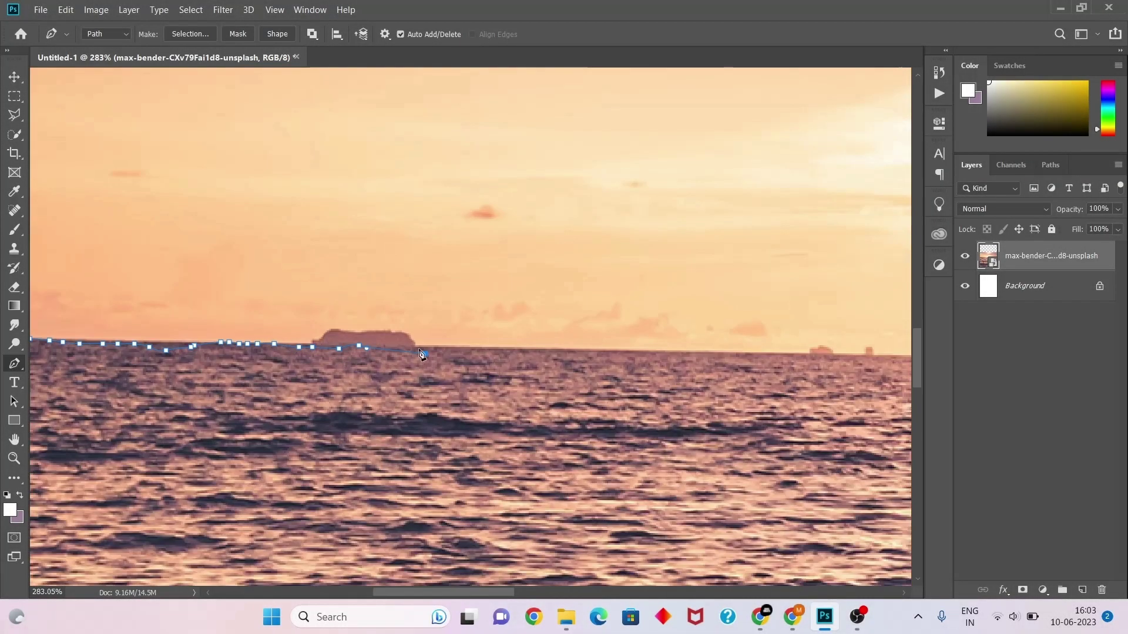
# - Open the Edit menu for the sky-masked sea layer
pyautogui.scroll(-5, 859, 361)
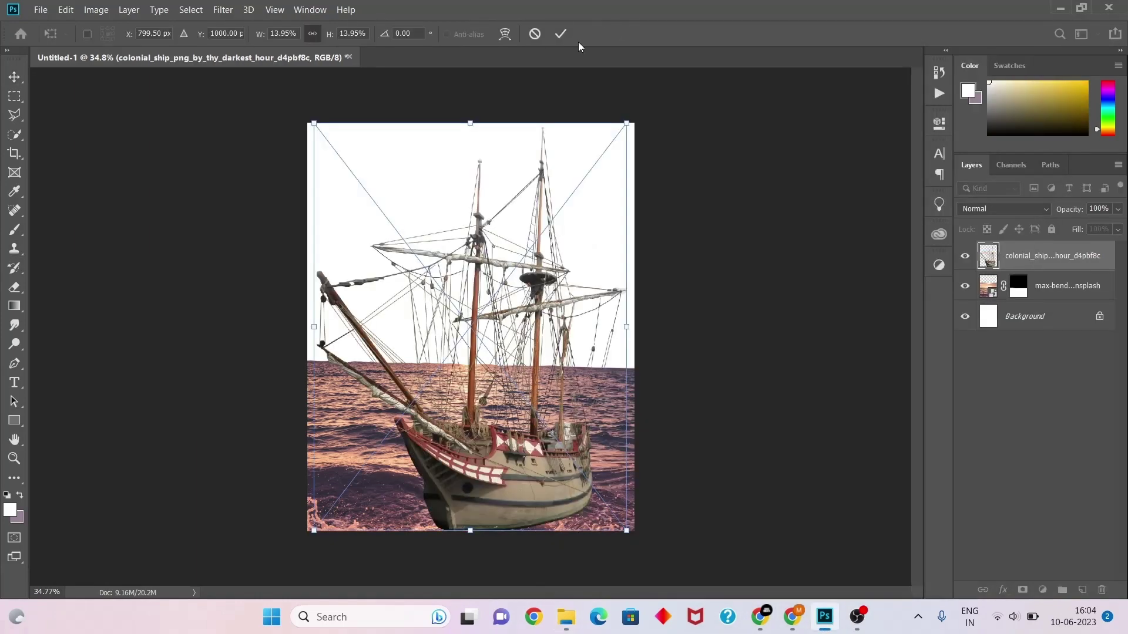
pyautogui.click(65, 10)
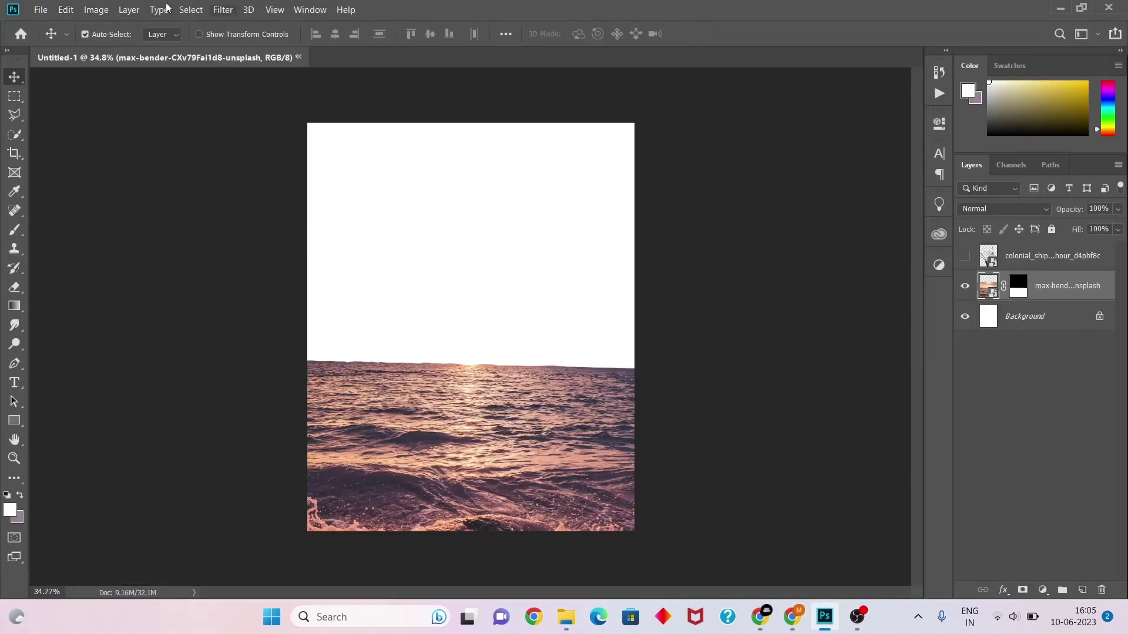
# - Distort the sea layer, stretching it slightly upward
pyautogui.click(65, 10)
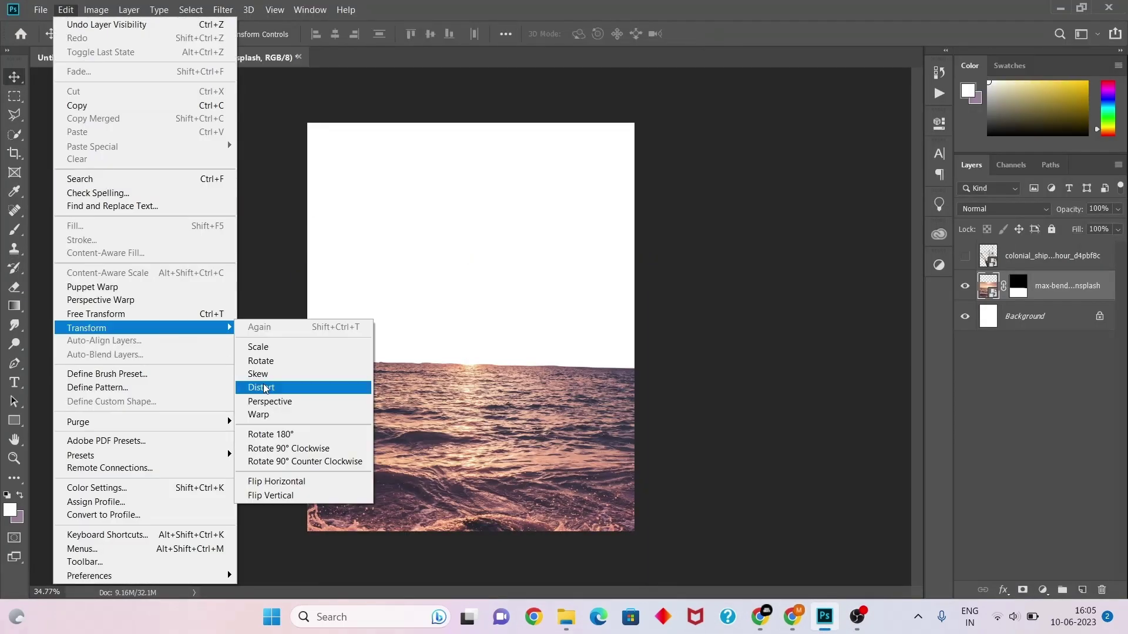
pyautogui.click(258, 367)
pyautogui.moveTo(327, 387); pyautogui.dragTo(327, 380)
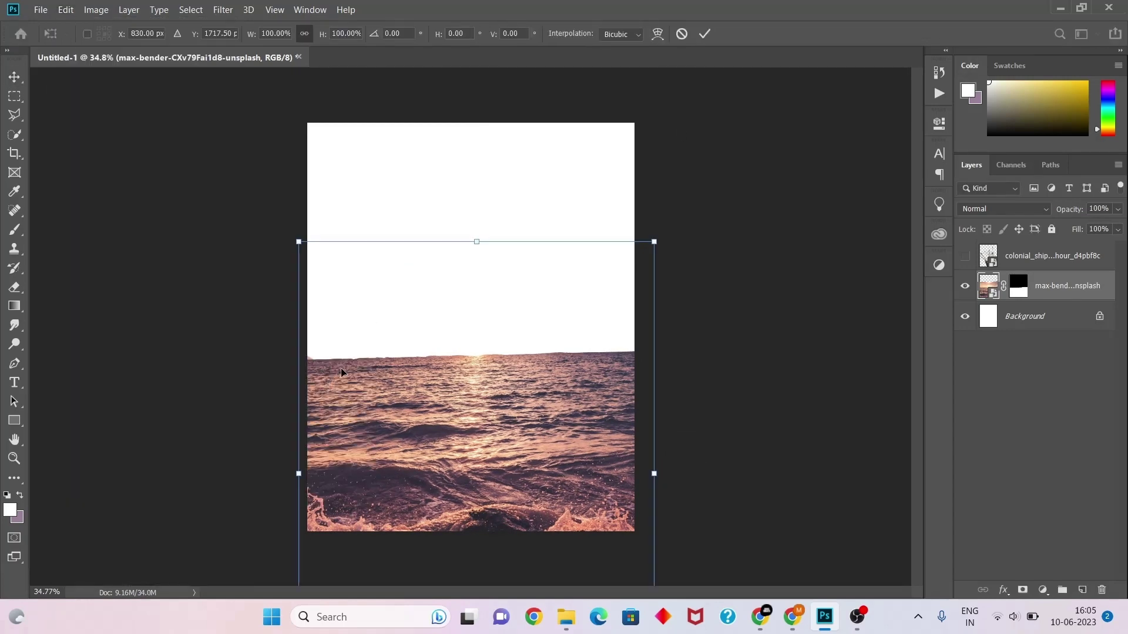
pyautogui.click(65, 10)
pyautogui.click(96, 314)
# - Apply a Perspective Warp to the sea layer
pyautogui.click(65, 10)
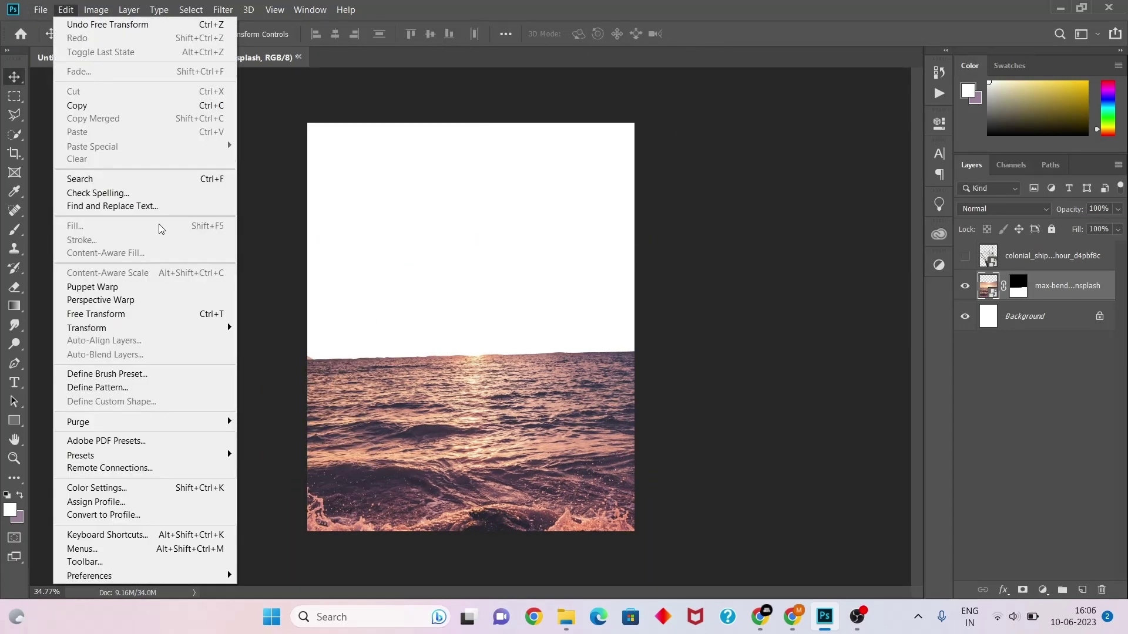
pyautogui.click(100, 299)
pyautogui.press('Return')
# - Puppet-warp the sea by moving a pin to gently bend its horizon
pyautogui.click(66, 10)
pyautogui.click(92, 287)
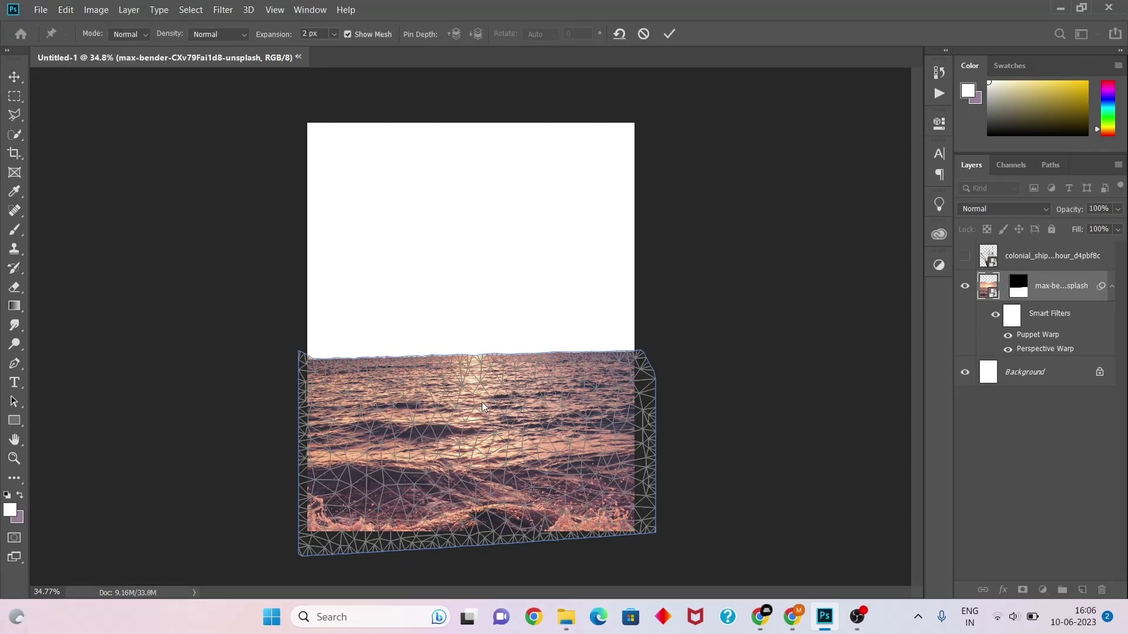
pyautogui.moveTo(616, 355); pyautogui.dragTo(625, 356)
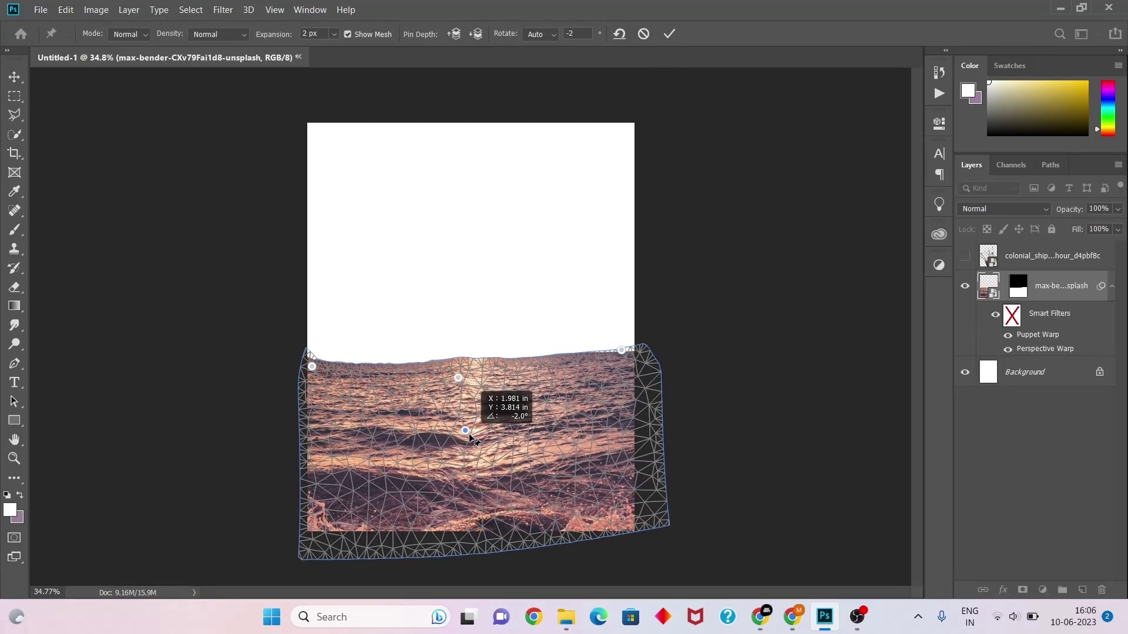
pyautogui.click(670, 33)
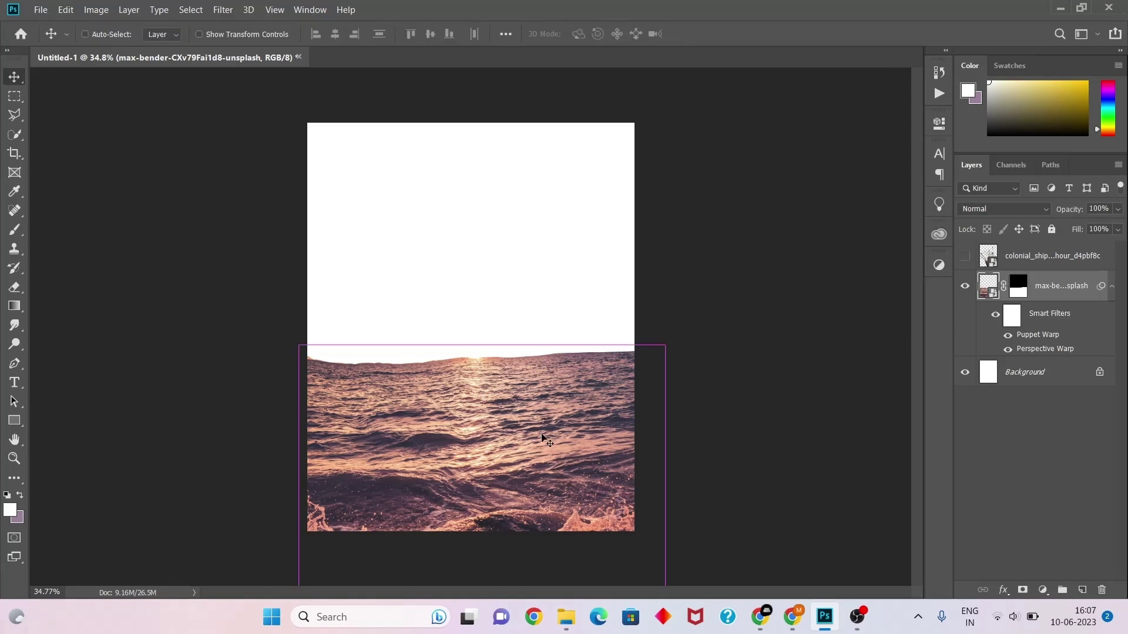
pyautogui.hotkey('ctrl', 't')
# - Scale the sea down to fill the lower canvas and place the colonial ship image
pyautogui.moveTo(535, 468); pyautogui.dragTo(617, 500)
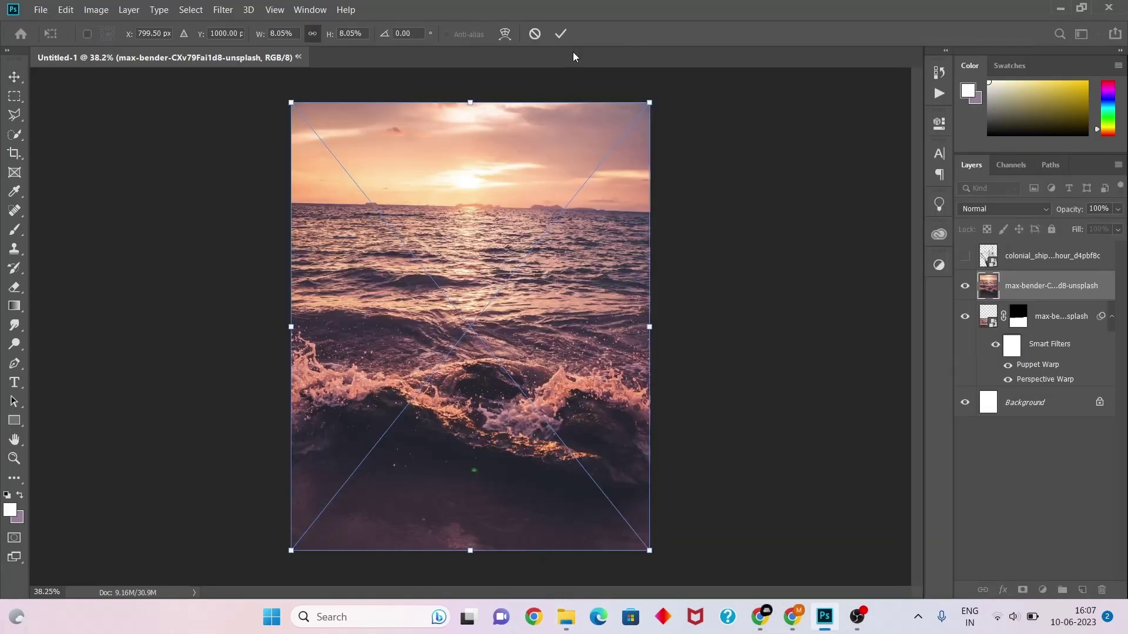
pyautogui.click(65, 9)
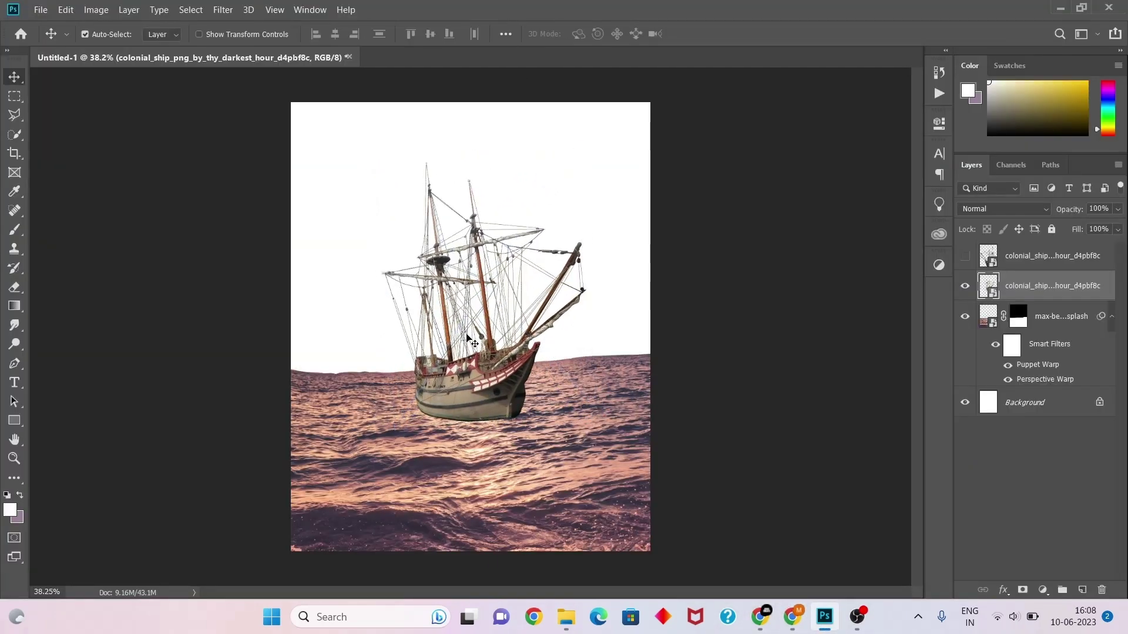
pyautogui.press('e')
pyautogui.scroll(5, 467, 340)
pyautogui.scroll(3, 452, 435)
# - Rasterize the ship layer and erase the hull's bottom edge into the waves
pyautogui.click(563, 278)
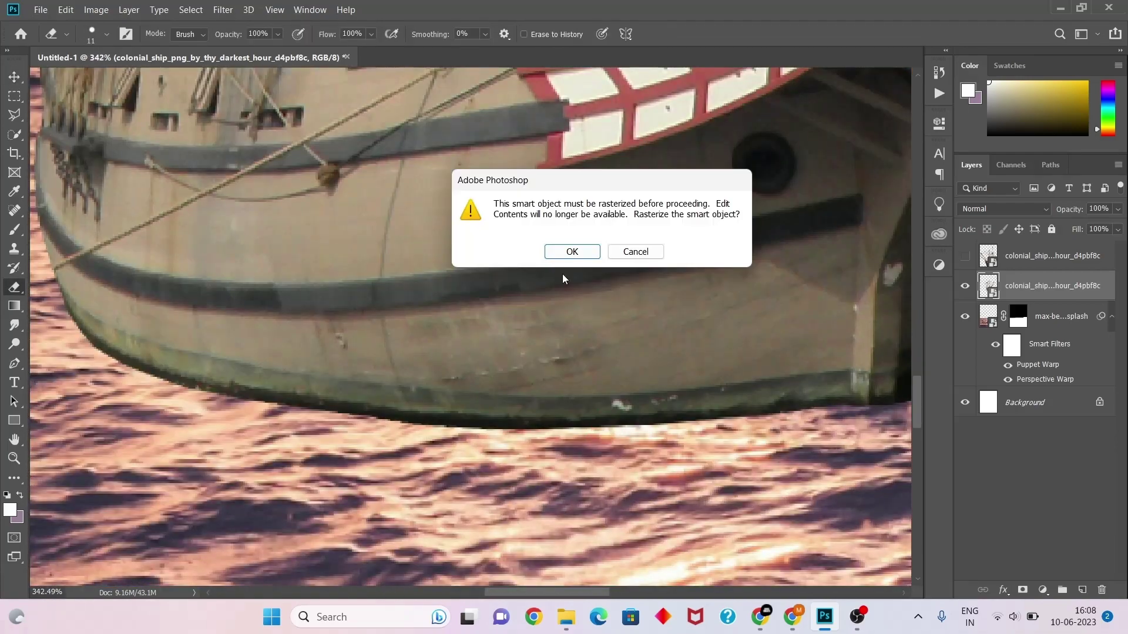
pyautogui.press('Return')
pyautogui.scroll(-7, 360, 422)
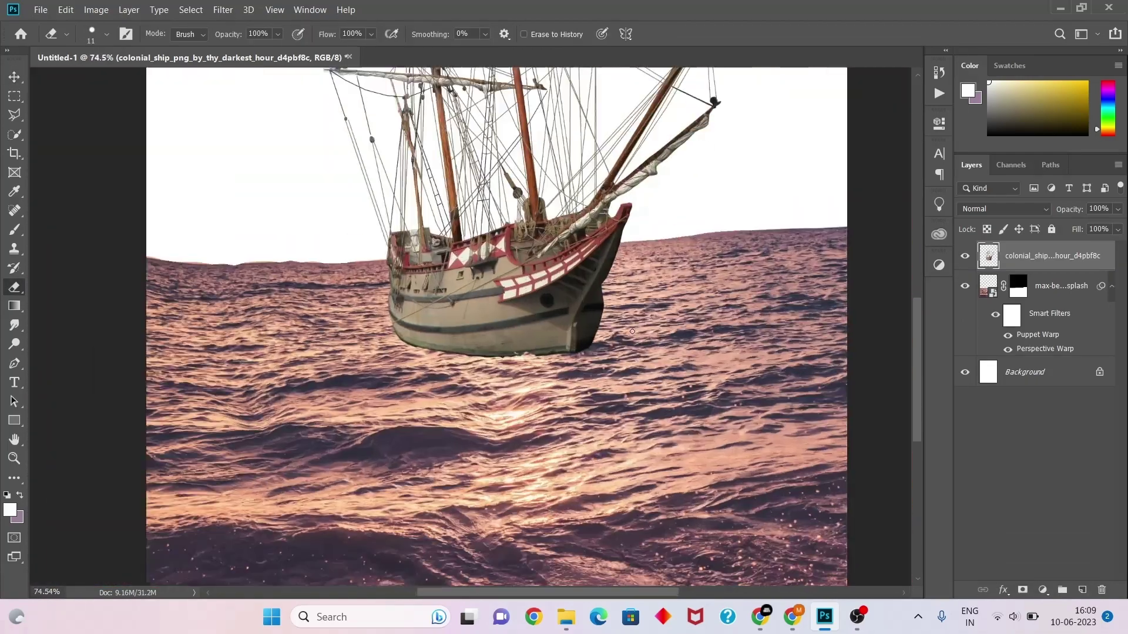
pyautogui.scroll(8, 355, 353)
pyautogui.scroll(-7, 714, 441)
pyautogui.scroll(7, 404, 427)
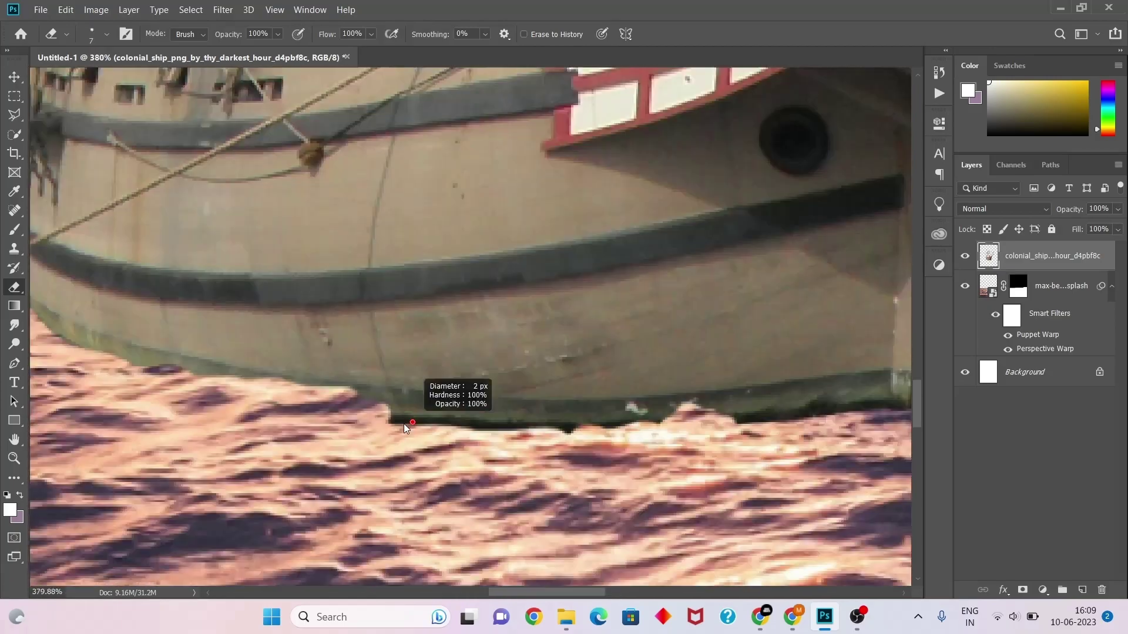
pyautogui.scroll(-7, 740, 418)
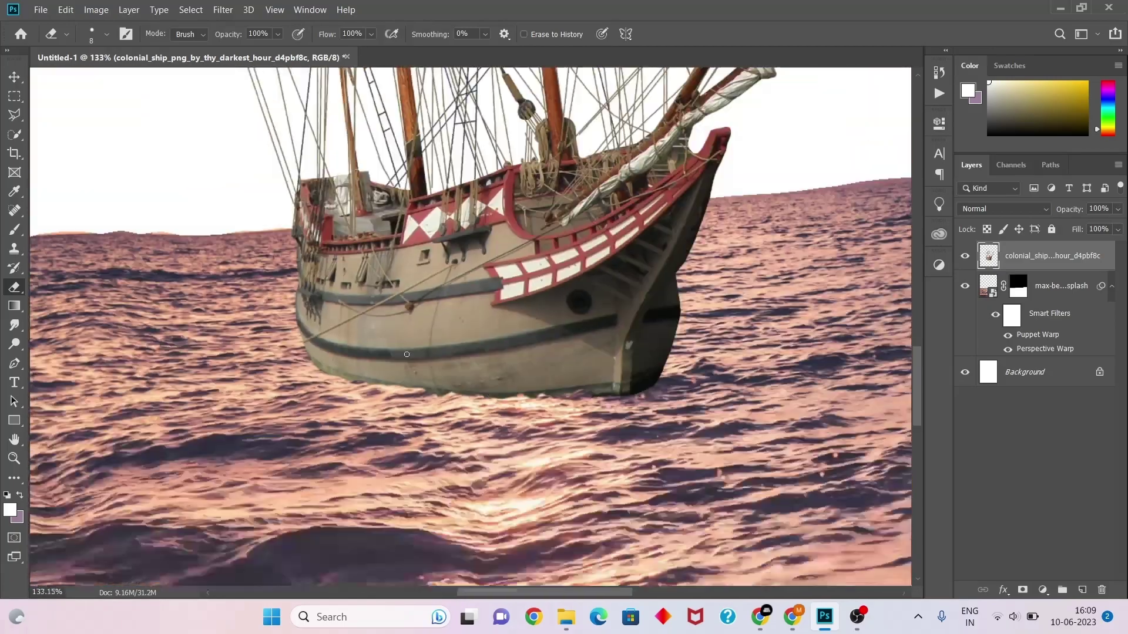
pyautogui.scroll(7, 529, 293)
pyautogui.scroll(-5, 470, 282)
pyautogui.scroll(5, 449, 285)
pyautogui.scroll(-5, 449, 285)
pyautogui.scroll(6, 502, 437)
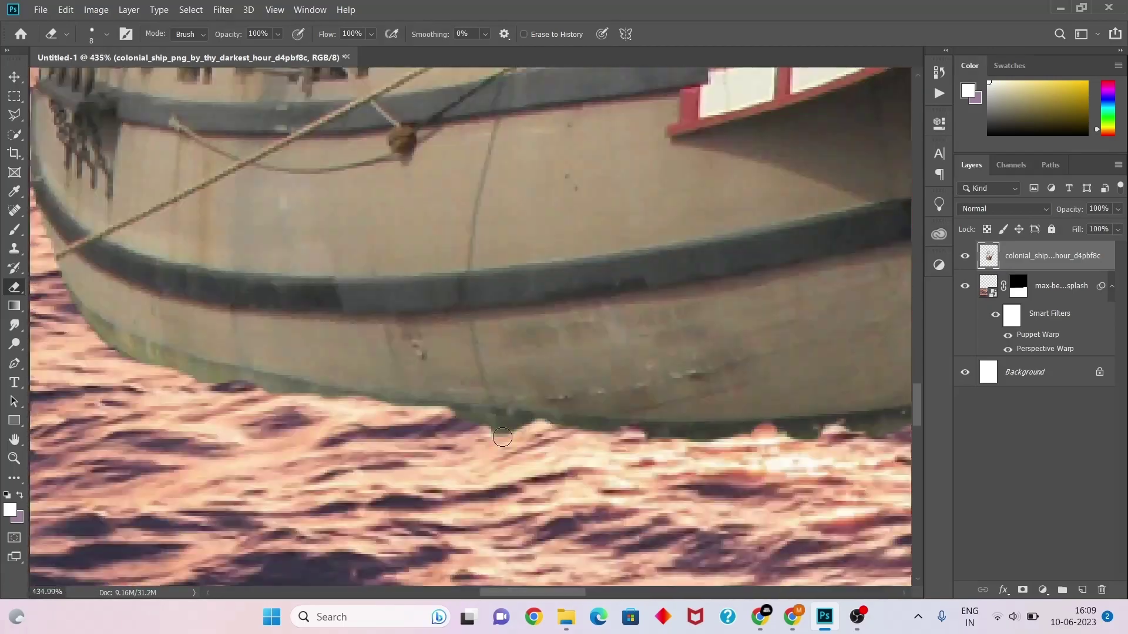
pyautogui.scroll(-3, 477, 404)
pyautogui.scroll(-2, 516, 400)
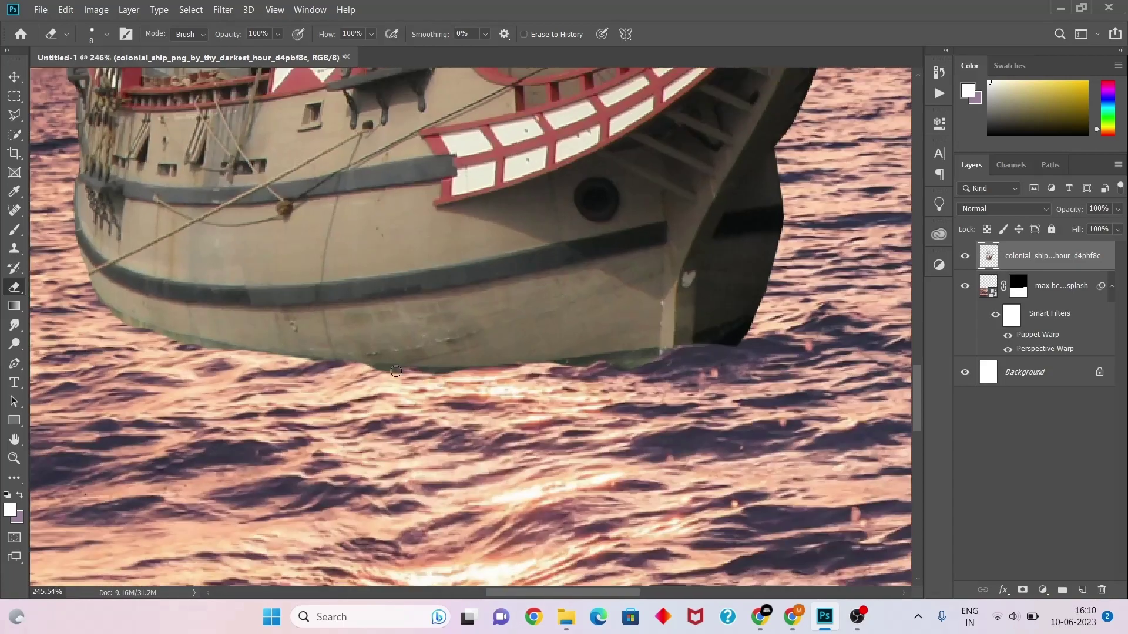
pyautogui.scroll(-5, 515, 400)
pyautogui.scroll(1, 588, 294)
pyautogui.scroll(1, 588, 294)
# - Rotate the ship about two degrees
pyautogui.hotkey('ctrl', 't')
pyautogui.moveTo(616, 288); pyautogui.dragTo(617, 283)
pyautogui.click(704, 34)
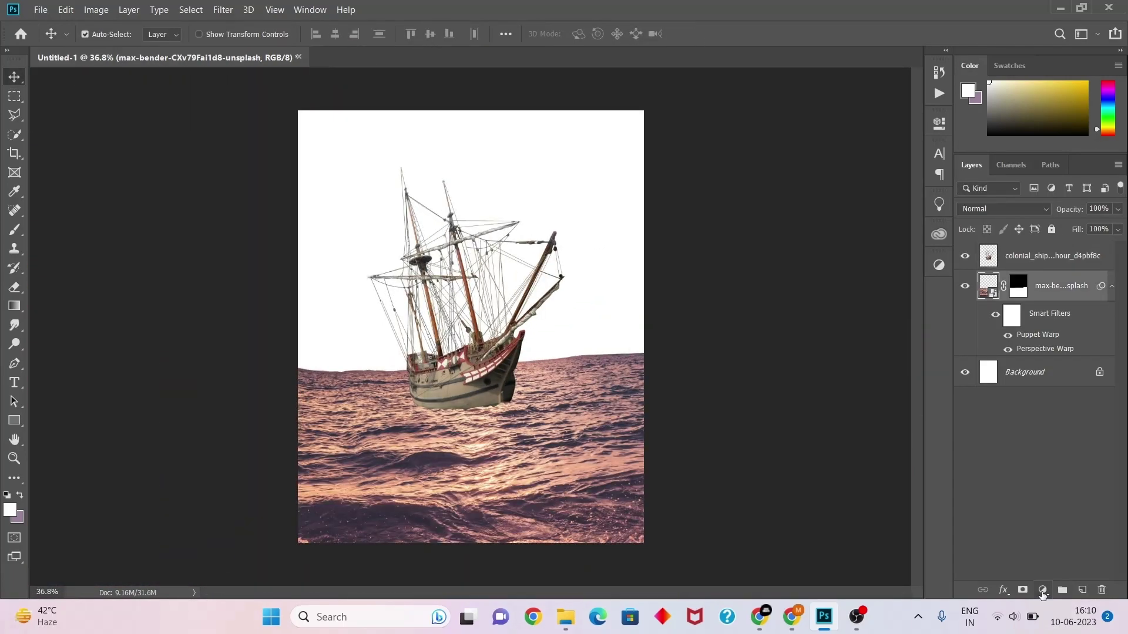
# - Add a Levels adjustment clipped to the sea, lowering output white to darken the water
pyautogui.click(1043, 590)
pyautogui.click(1038, 393)
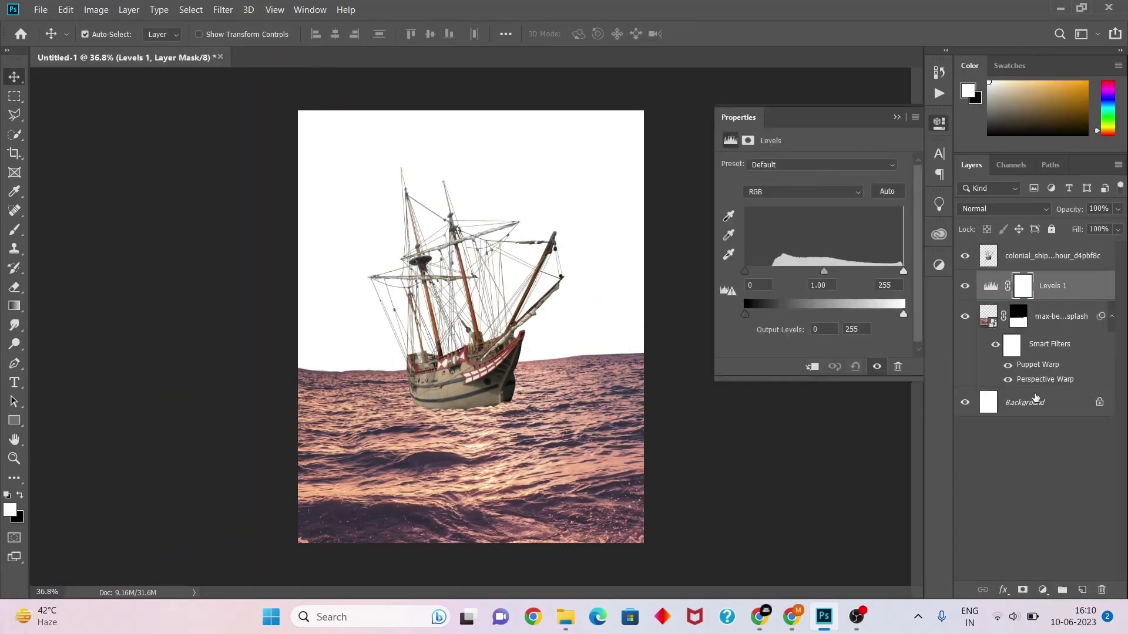
pyautogui.click(812, 367)
pyautogui.moveTo(904, 314); pyautogui.dragTo(839, 315)
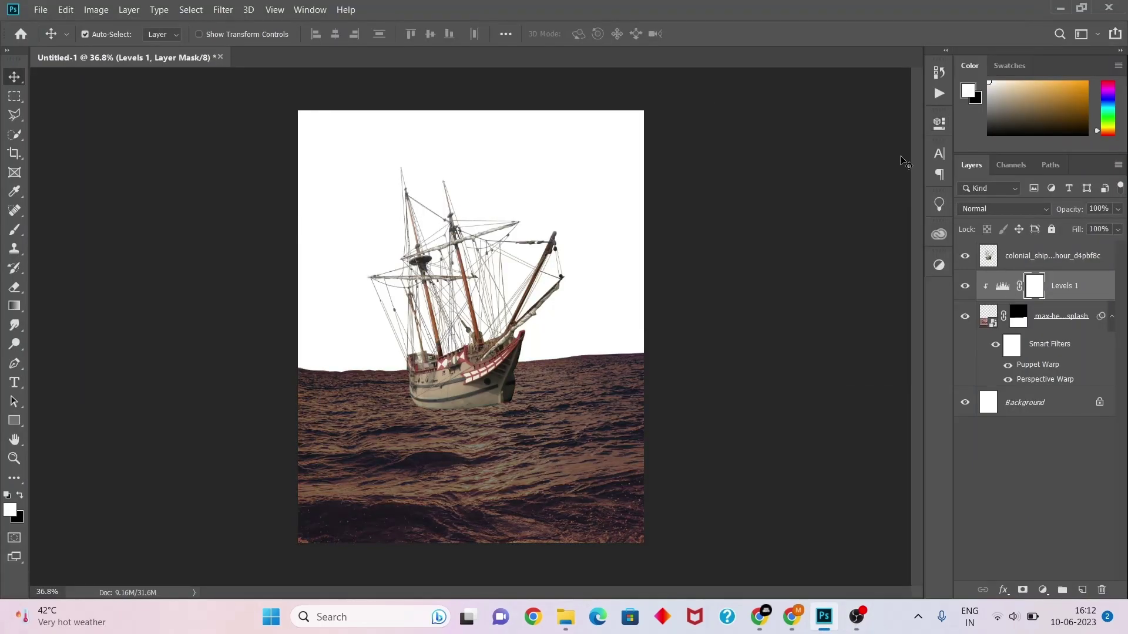
# - Add a Levels adjustment for the colonial ship layer
pyautogui.click(1046, 255)
pyautogui.click(1043, 590)
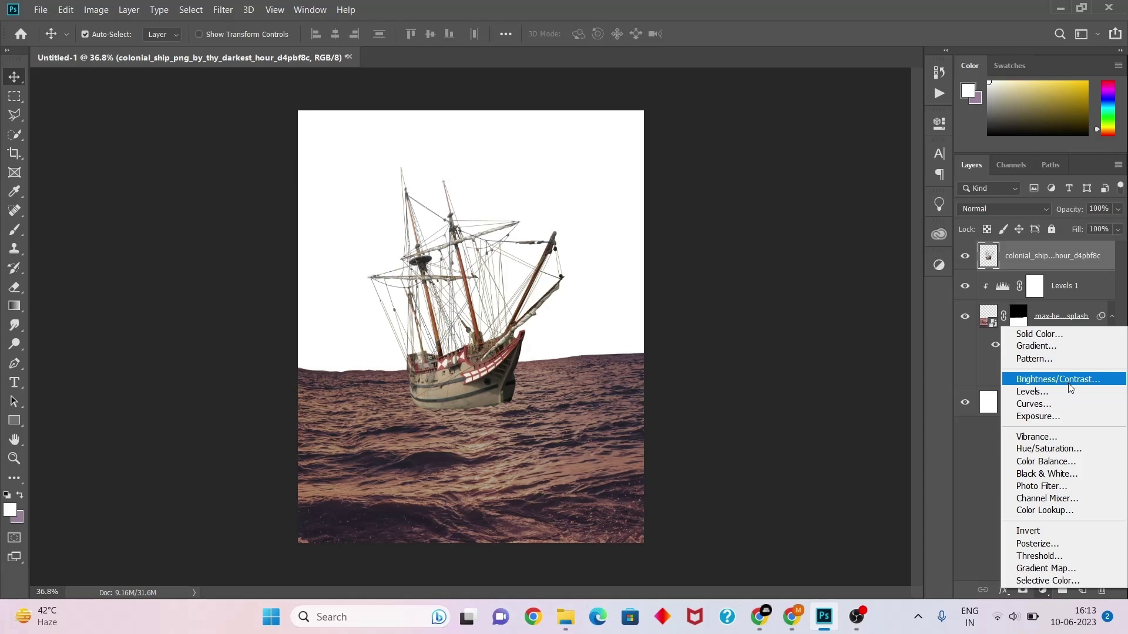
pyautogui.click(1032, 392)
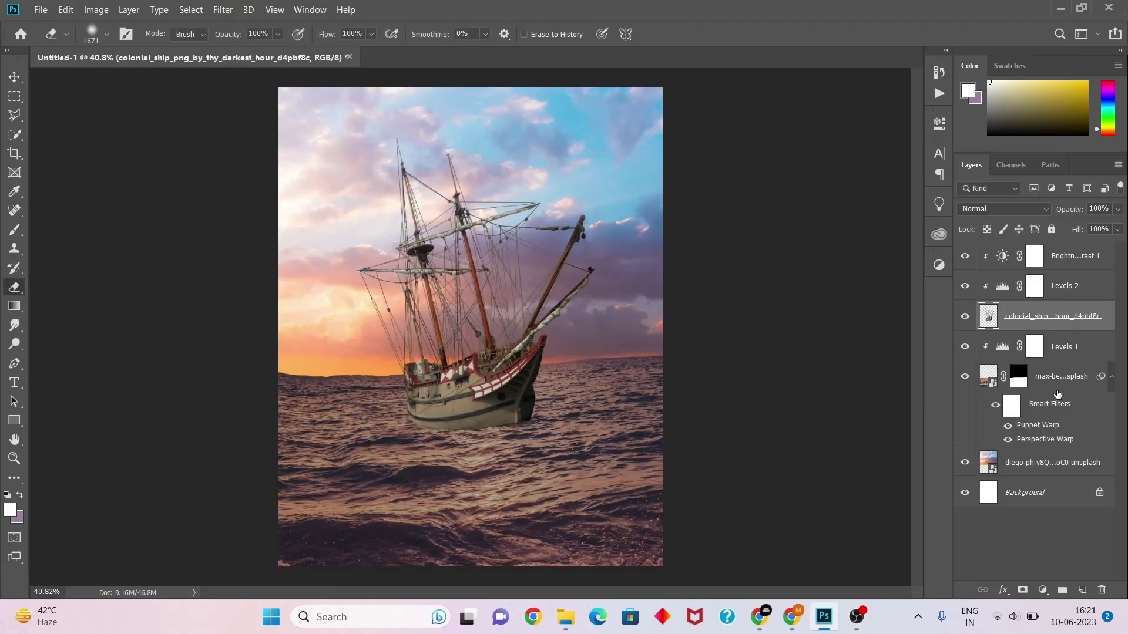
# - Paint on the sea layer's mask to soften the horizon into the sunset sky
pyautogui.click(1018, 376)
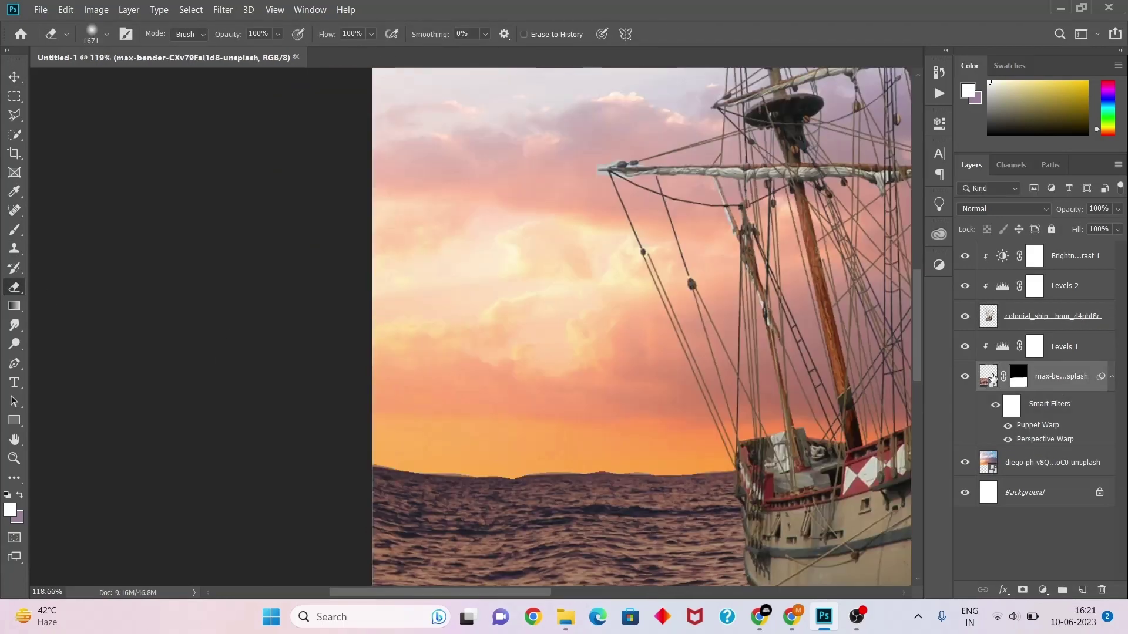
pyautogui.hotkey('ctrl', '0')
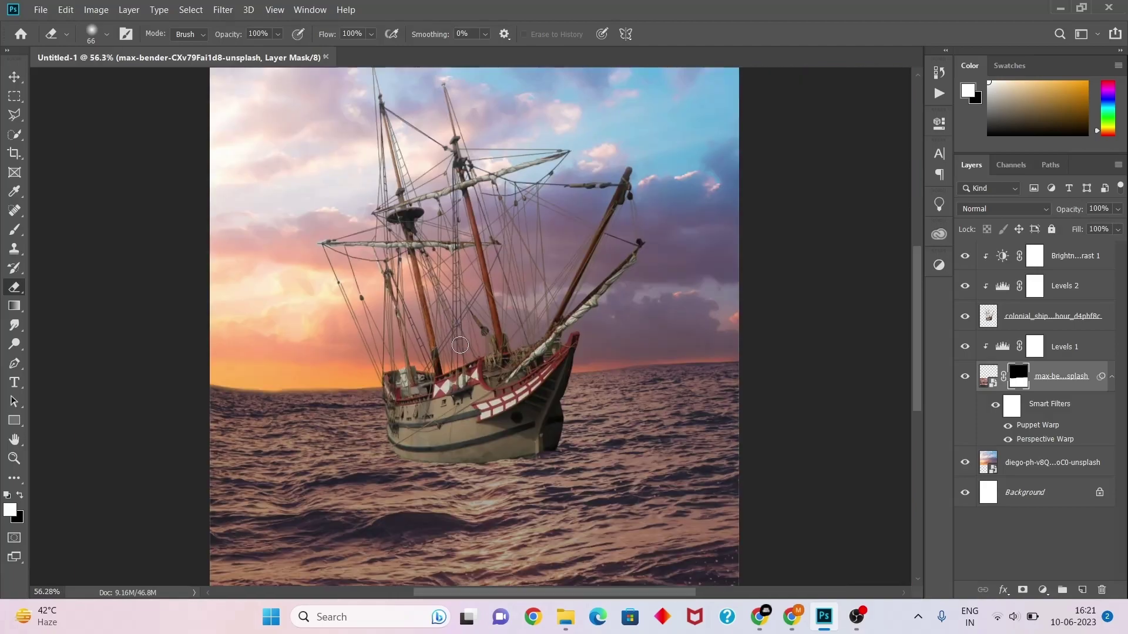
pyautogui.scroll(3, 491, 328)
pyautogui.scroll(2, 182, 381)
pyautogui.scroll(-3, 519, 255)
pyautogui.scroll(4, 406, 284)
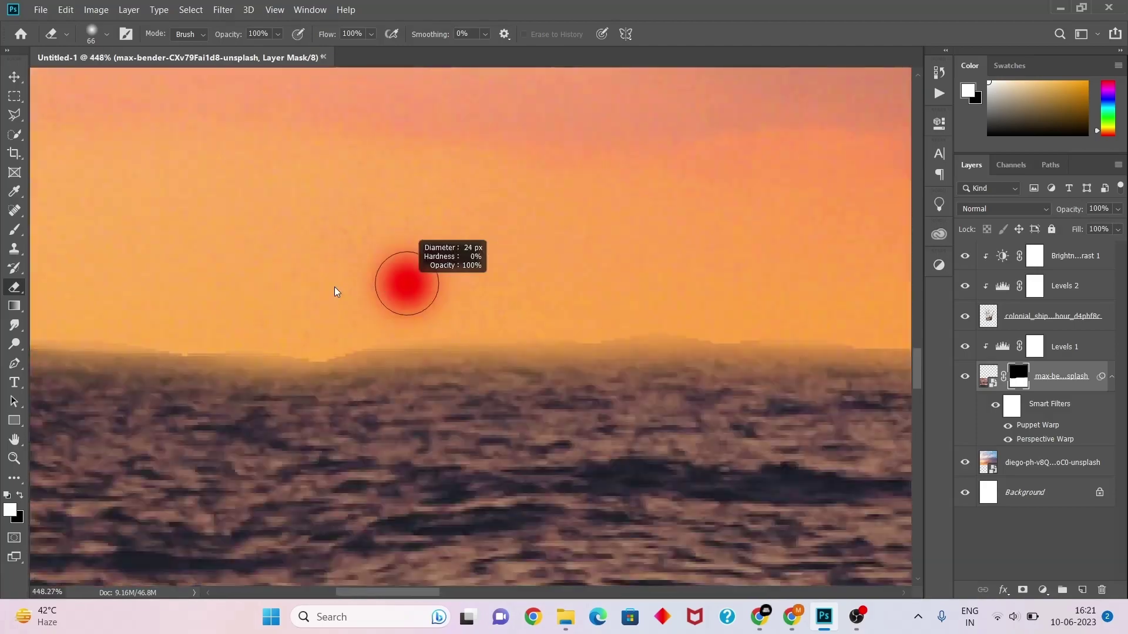
pyautogui.hotkey('ctrl', '0')
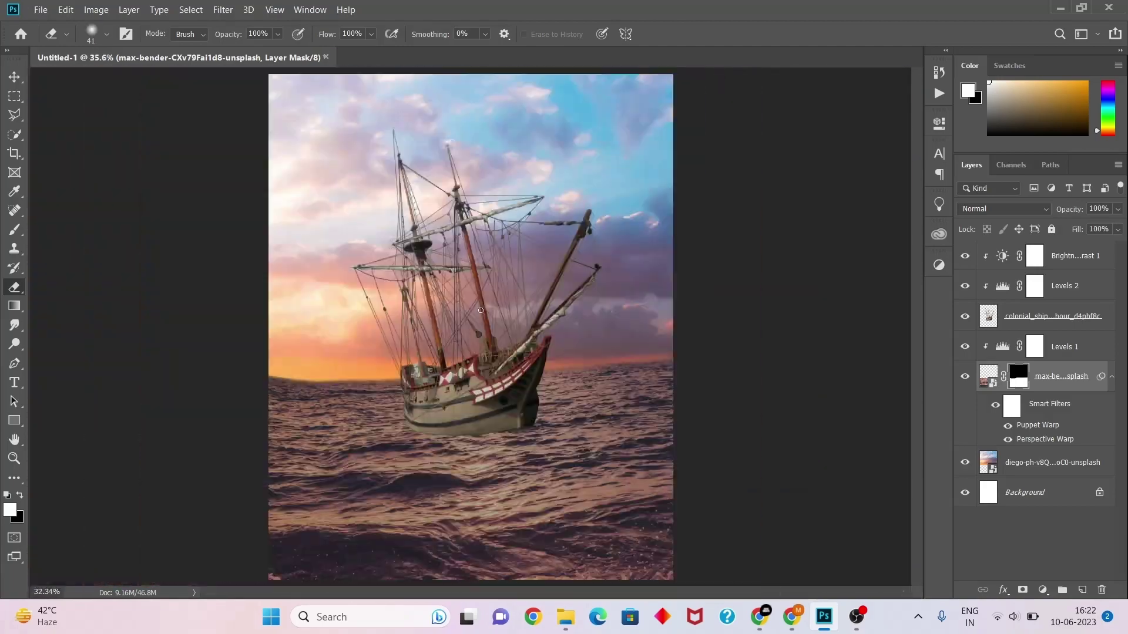
pyautogui.scroll(-1, 605, 322)
pyautogui.hotkey('ctrl', '0')
# - Add a Color Balance to the sunset sky, shifting it toward yellow
pyautogui.press('v')
pyautogui.click(1051, 462)
pyautogui.click(1043, 590)
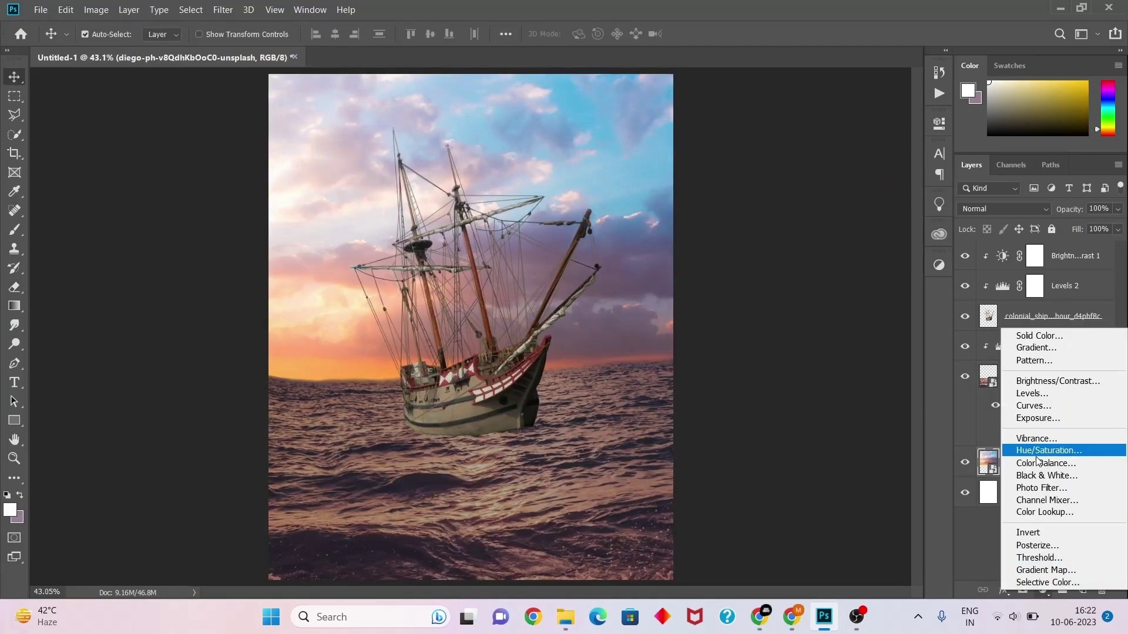
pyautogui.click(1033, 385)
pyautogui.moveTo(801, 224); pyautogui.dragTo(796, 247)
pyautogui.moveTo(810, 198); pyautogui.dragTo(789, 198)
# - Add a second Color Balance for the ship with cyan–red at -6
pyautogui.click(897, 117)
pyautogui.click(1051, 316)
pyautogui.click(1043, 590)
pyautogui.click(964, 463)
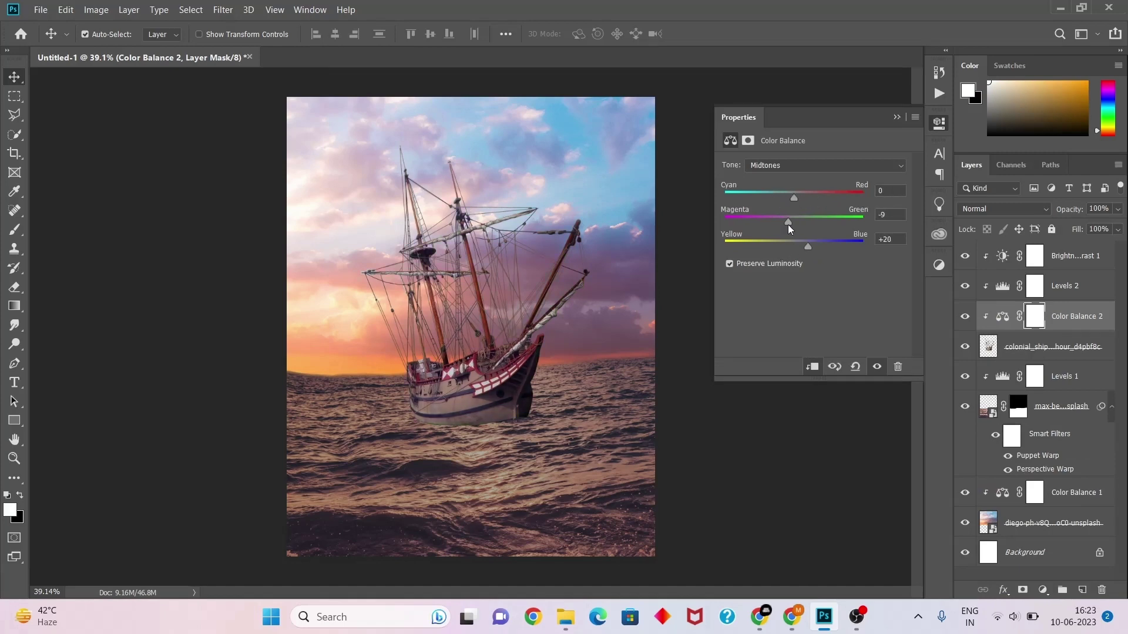
# - Replace the sea's Hue/Saturation with a clipped Color Balance (Red +9, Blue -2)
pyautogui.click(1052, 406)
pyautogui.click(1043, 590)
pyautogui.click(1025, 448)
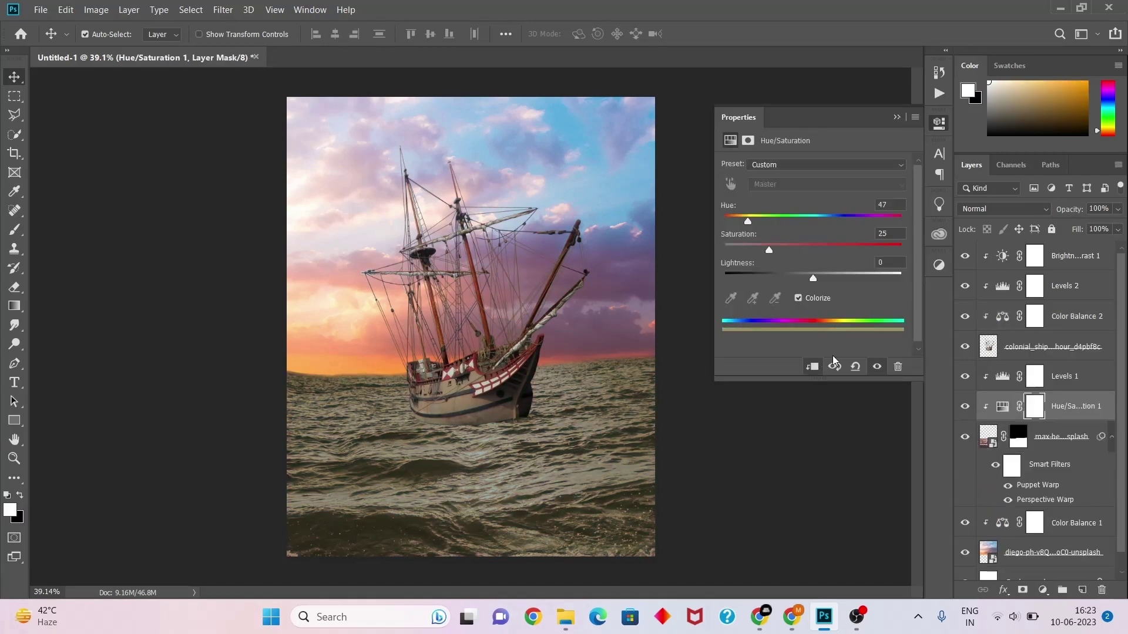
pyautogui.keyDown('alt'); pyautogui.click(1017, 421); pyautogui.keyUp('alt')
pyautogui.moveTo(794, 198); pyautogui.dragTo(785, 201)
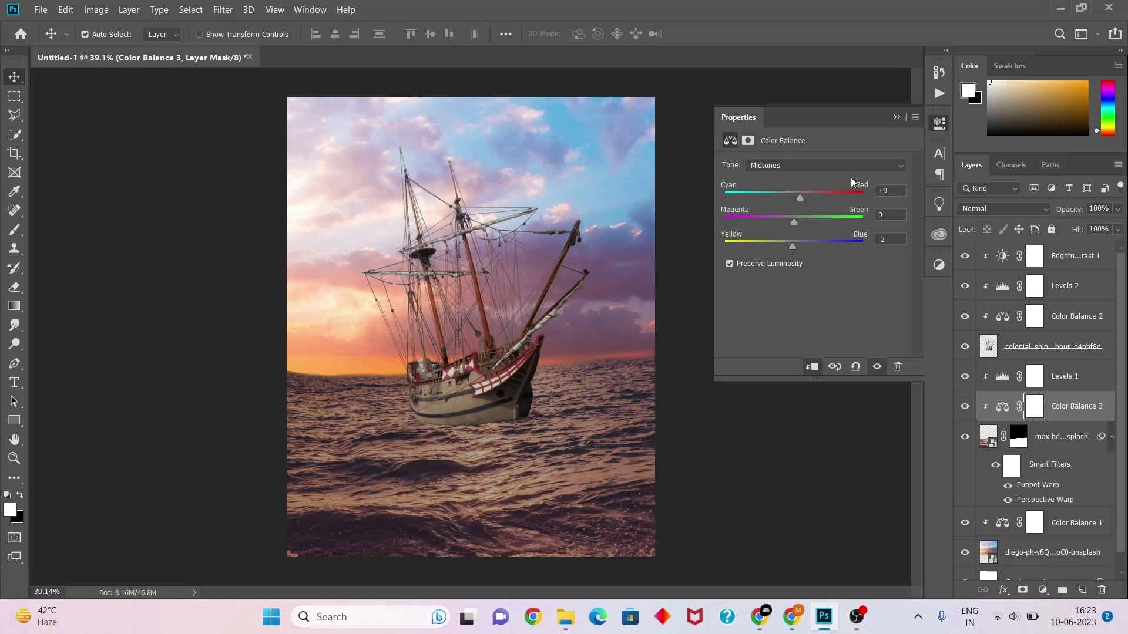
# - Lower the ship's Levels 2 output white to 181
pyautogui.click(897, 117)
pyautogui.click(1002, 256)
pyautogui.click(897, 117)
pyautogui.click(1003, 286)
pyautogui.moveTo(904, 314); pyautogui.dragTo(858, 314)
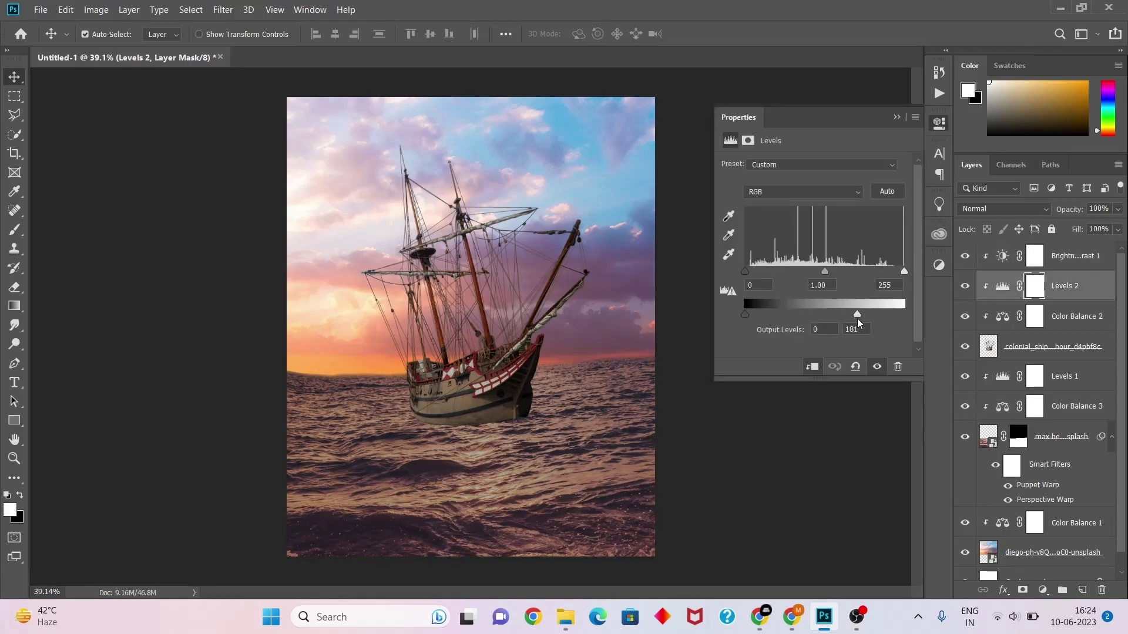
pyautogui.click(1049, 277)
pyautogui.click(1092, 261)
pyautogui.click(1043, 590)
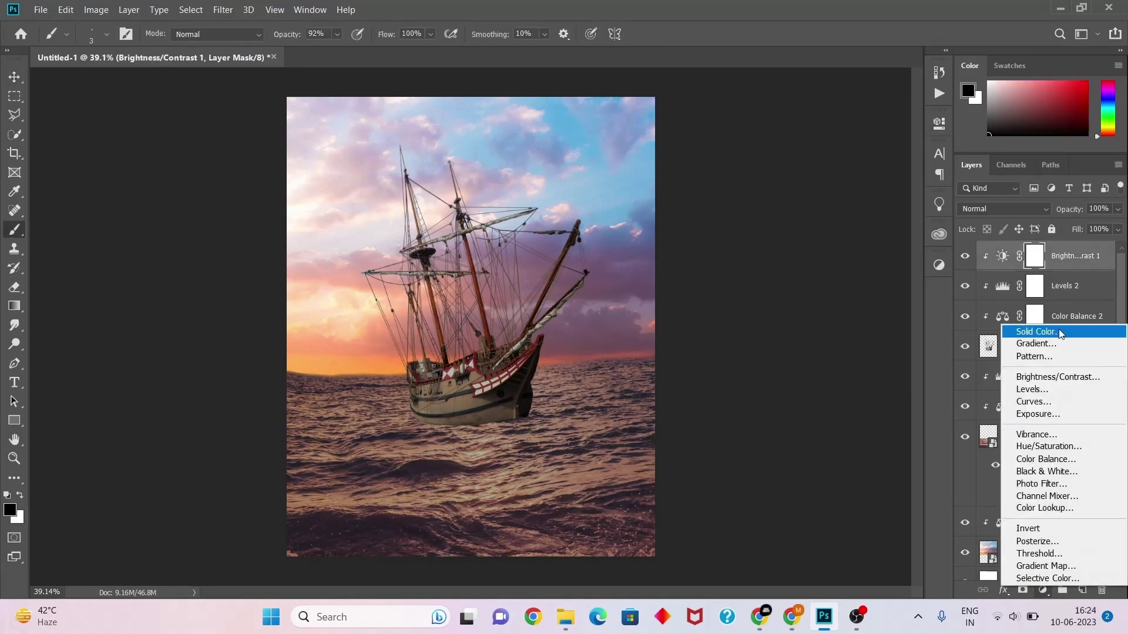
# - Create clipped Layer 1 and brush soft black shading on the ship's bow at 21% flow
pyautogui.click(1083, 590)
pyautogui.scroll(5, 490, 413)
pyautogui.hotkey('shift', '2')
pyautogui.hotkey('shift', '1')
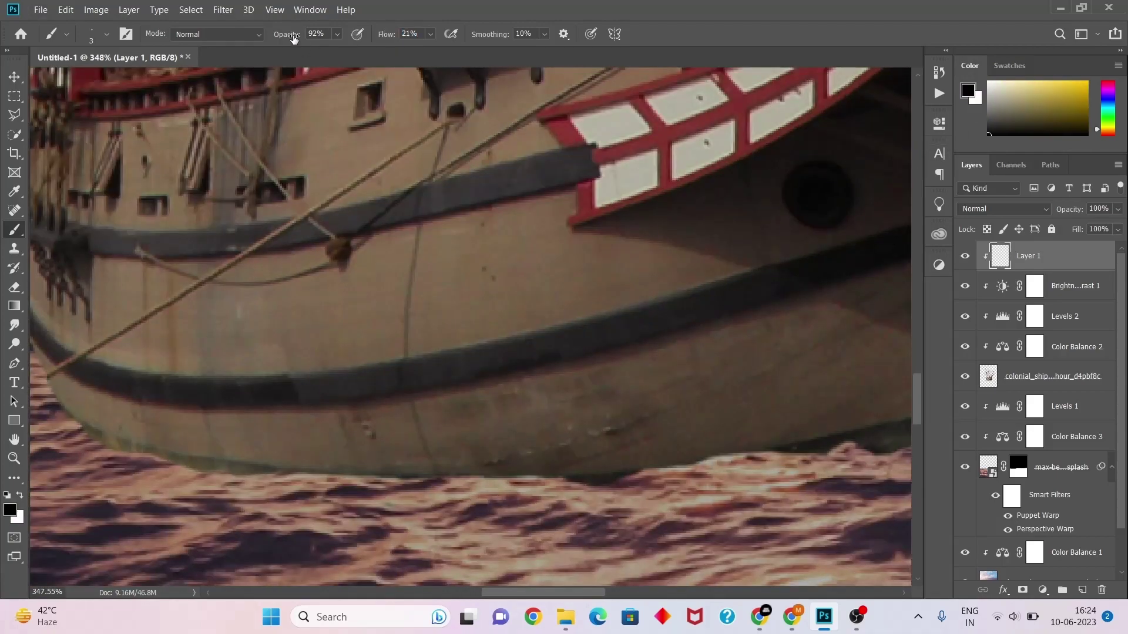
pyautogui.scroll(-5, 469, 475)
pyautogui.scroll(2, 446, 353)
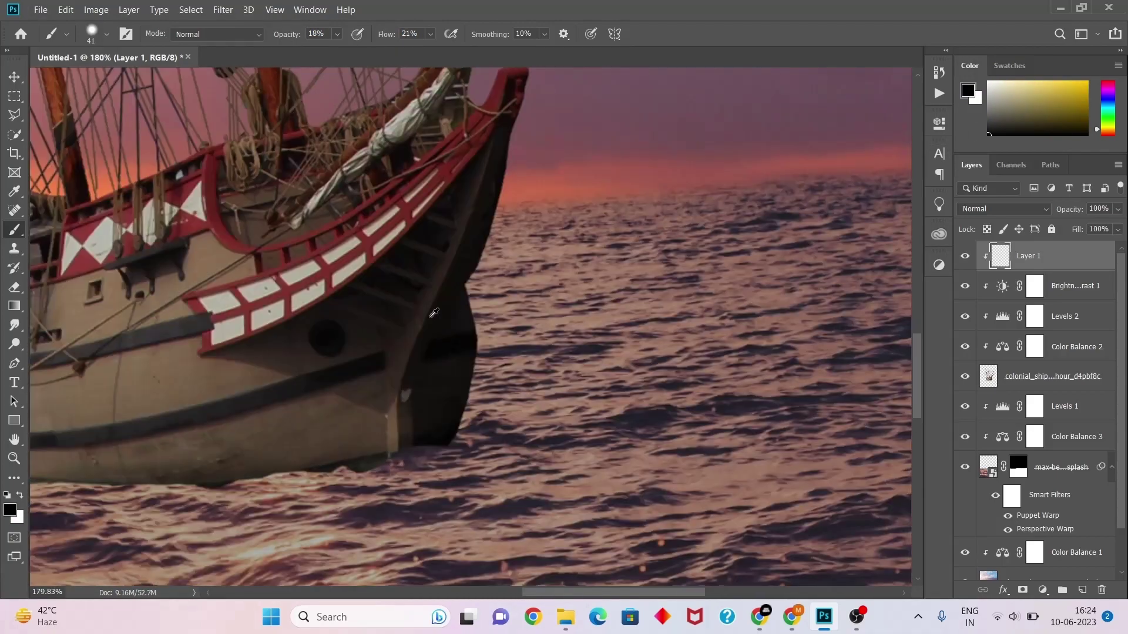
pyautogui.scroll(-2, 611, 297)
pyautogui.scroll(2, 611, 297)
pyautogui.scroll(2, 282, 264)
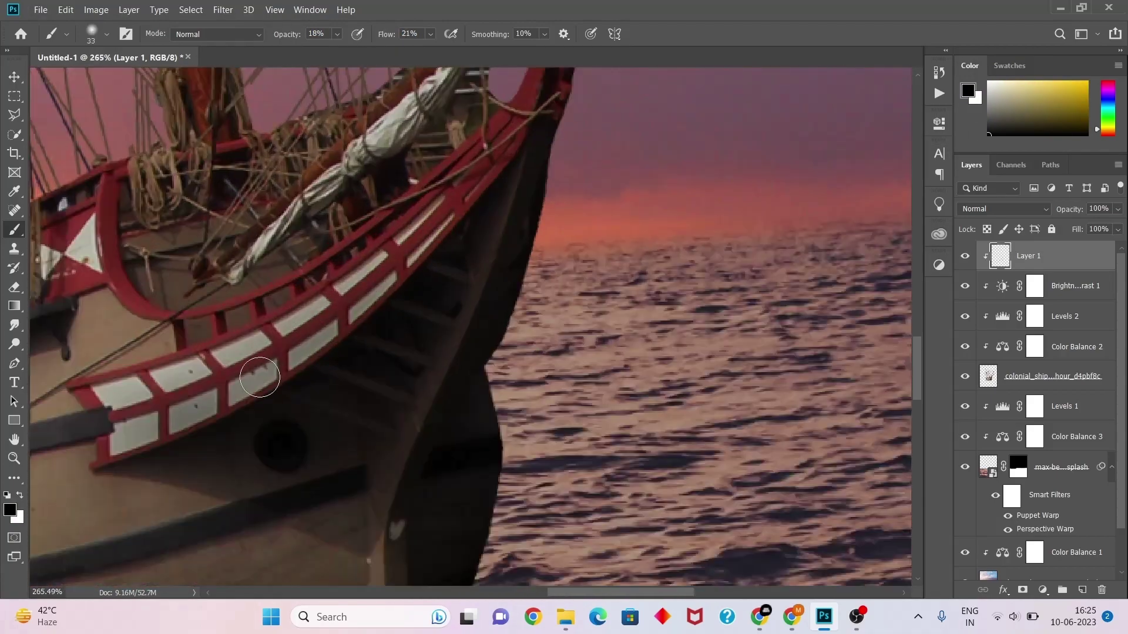
pyautogui.scroll(-4, 253, 376)
pyautogui.scroll(-2, 378, 353)
pyautogui.scroll(3, 421, 156)
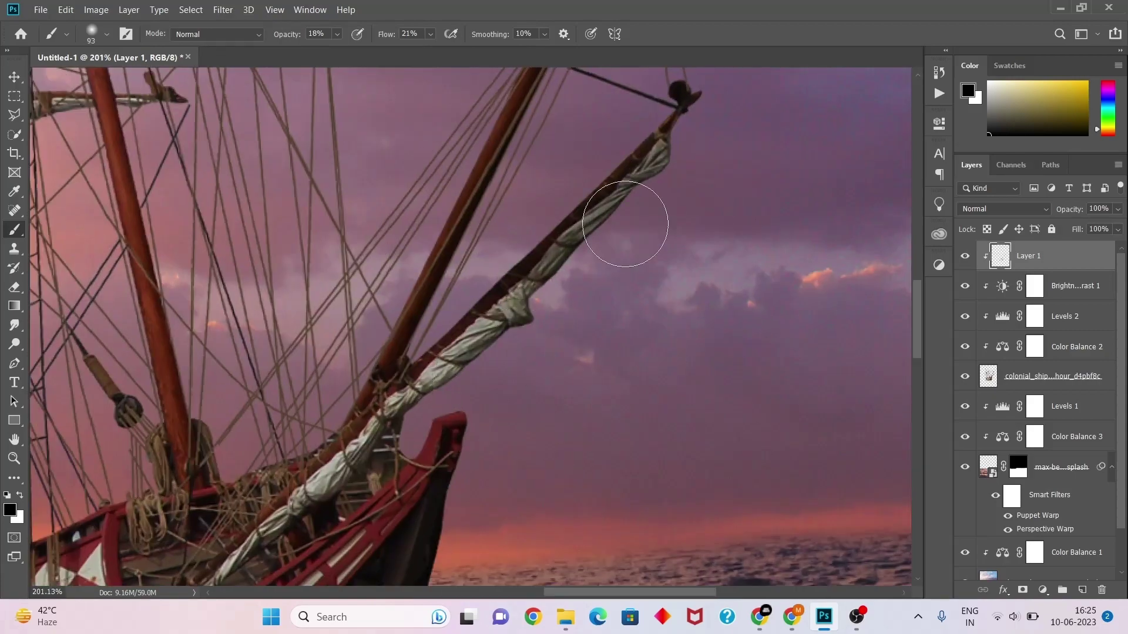
pyautogui.scroll(-5, 625, 224)
pyautogui.scroll(5, 453, 365)
pyautogui.scroll(-3, 493, 380)
pyautogui.scroll(2, 486, 192)
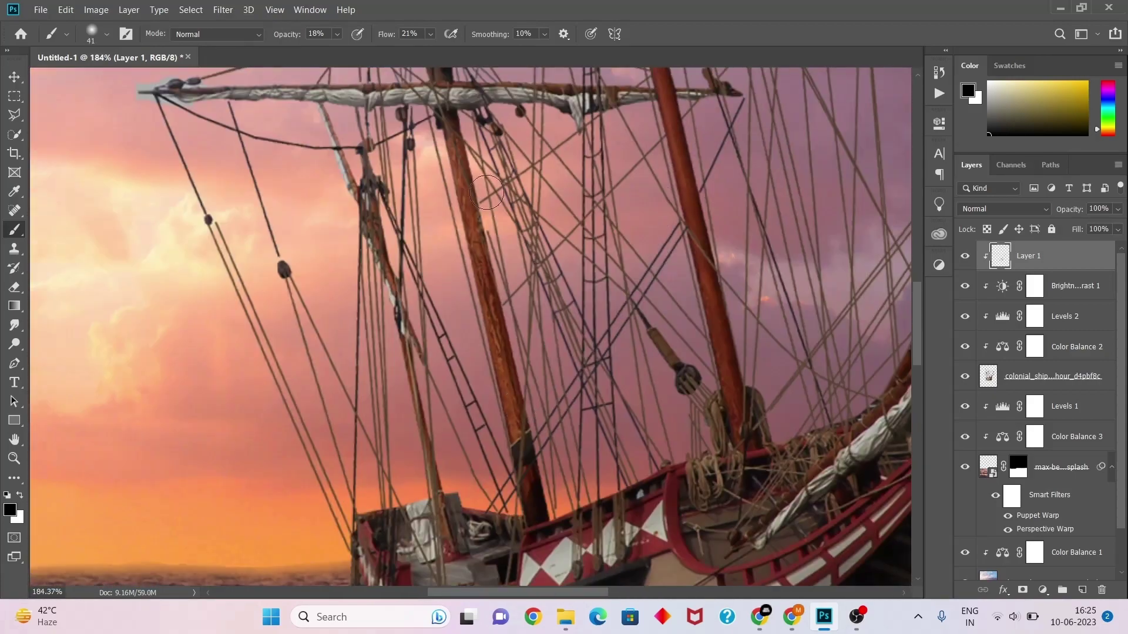
pyautogui.scroll(-4, 476, 177)
pyautogui.scroll(4, 722, 182)
# - Trim the hull's waterline further into the waves
pyautogui.press('x')
pyautogui.scroll(-5, 723, 181)
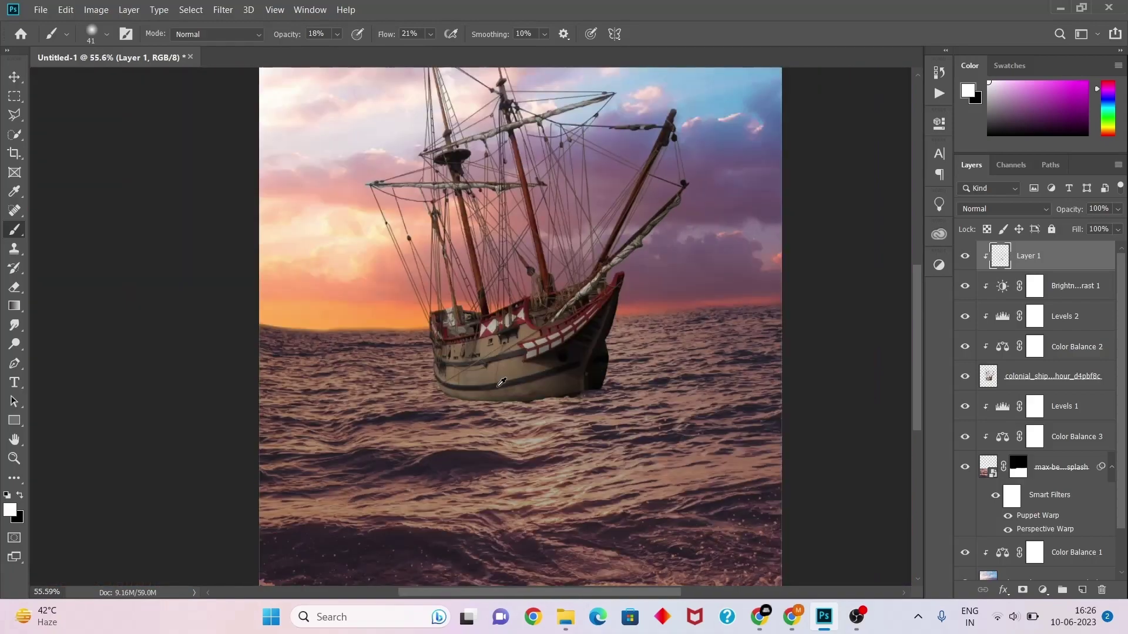
pyautogui.scroll(4, 546, 213)
pyautogui.scroll(3, 557, 208)
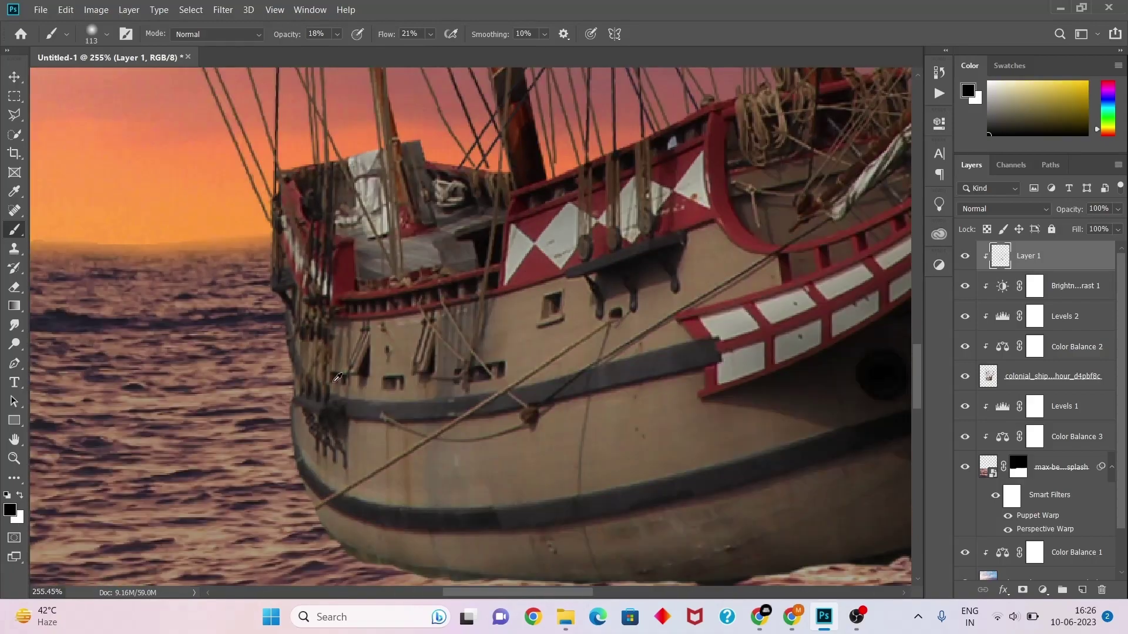
pyautogui.scroll(-2, 337, 378)
pyautogui.scroll(-3, 477, 458)
pyautogui.scroll(5, 588, 398)
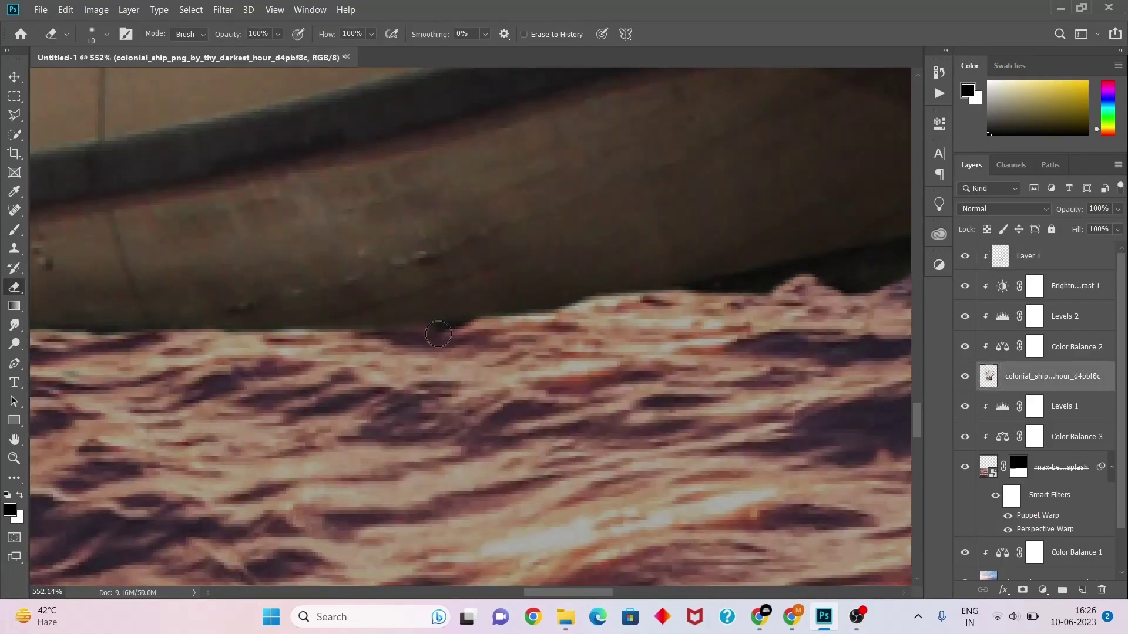
pyautogui.scroll(-3, 772, 204)
pyautogui.scroll(-3, 587, 294)
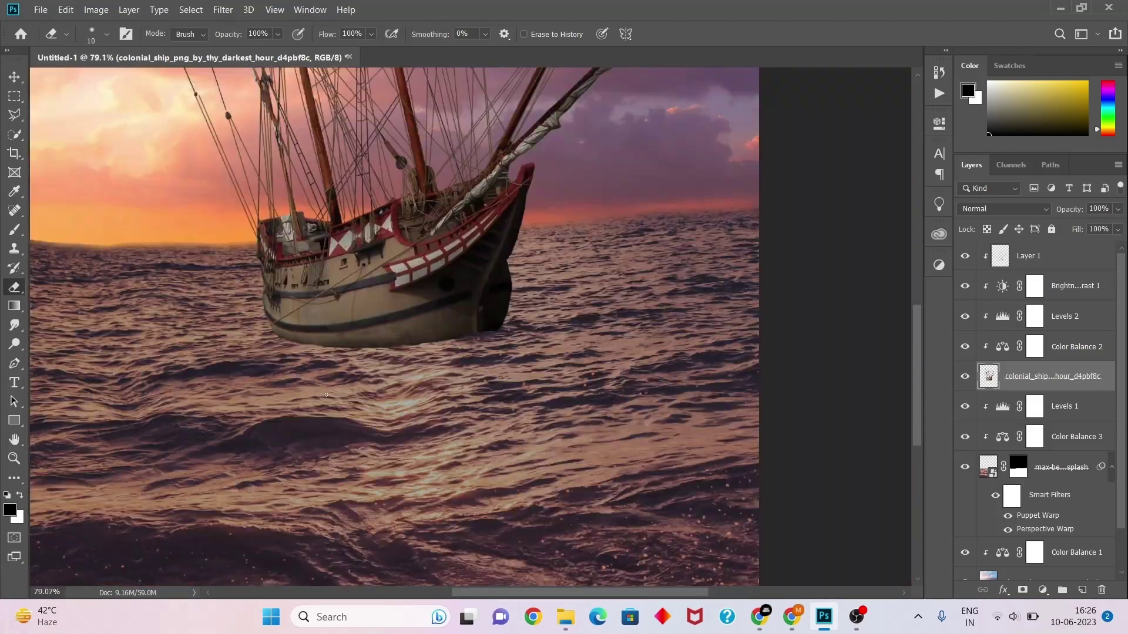
pyautogui.scroll(1, 412, 382)
pyautogui.scroll(-3, 388, 431)
pyautogui.scroll(4, 388, 431)
# - Create Layer 2 and paint a soft black shadow of the ship onto the water
pyautogui.scroll(-4, 526, 323)
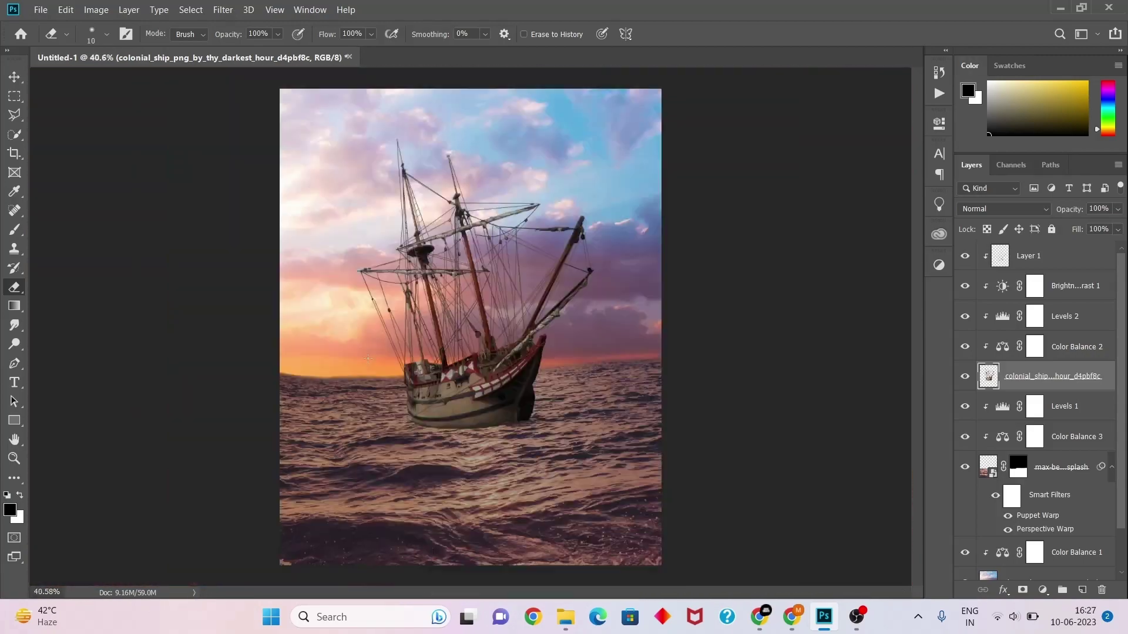
pyautogui.scroll(3, 445, 428)
pyautogui.scroll(1, 445, 427)
pyautogui.press('b')
pyautogui.scroll(-2, 445, 427)
pyautogui.hotkey('ctrl', 'shift', 'alt', 'n')
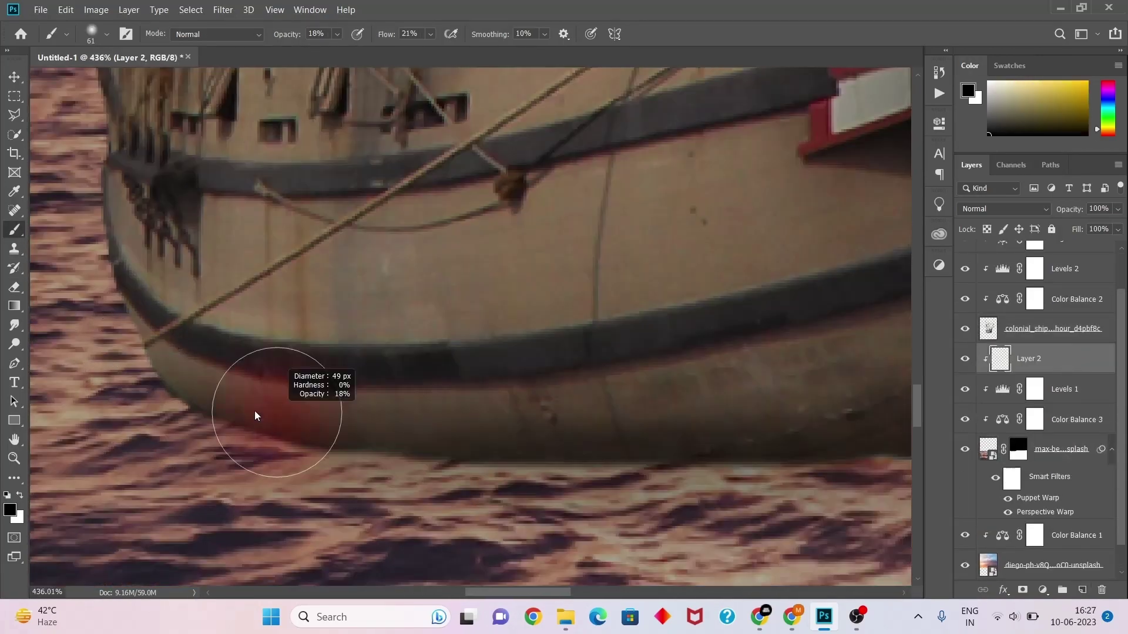
pyautogui.scroll(-2, 259, 416)
pyautogui.scroll(3, 492, 425)
pyautogui.scroll(-3, 491, 425)
pyautogui.scroll(-1, 488, 405)
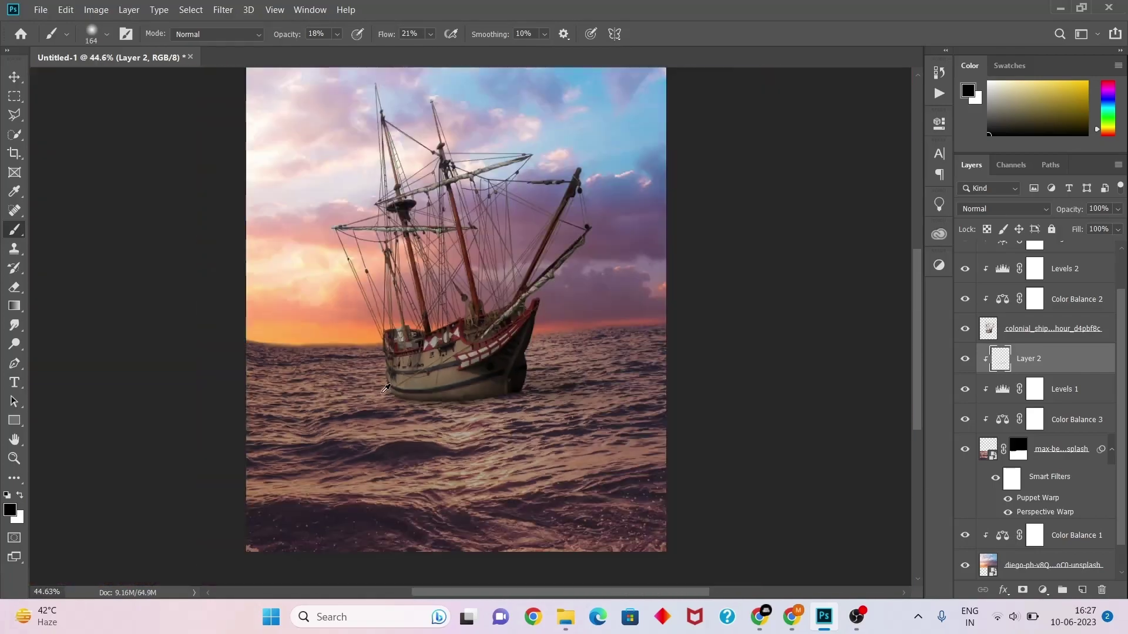
pyautogui.scroll(3, 484, 381)
pyautogui.hscroll(3, 419, 430)
pyautogui.press('[')
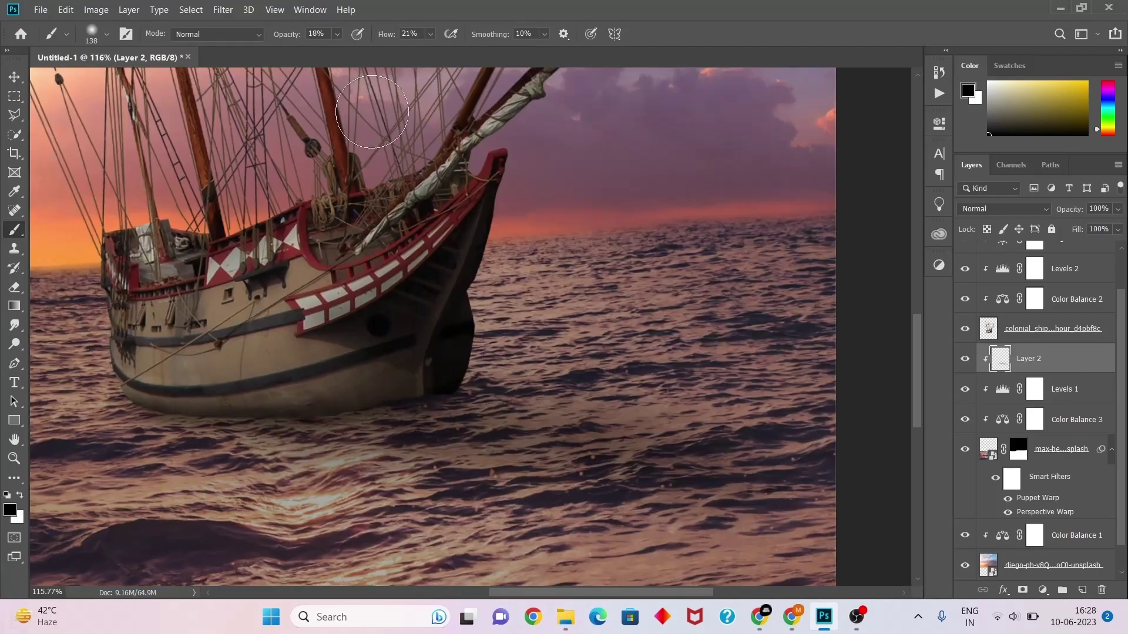
pyautogui.scroll(-1, 466, 402)
pyautogui.scroll(1, 366, 377)
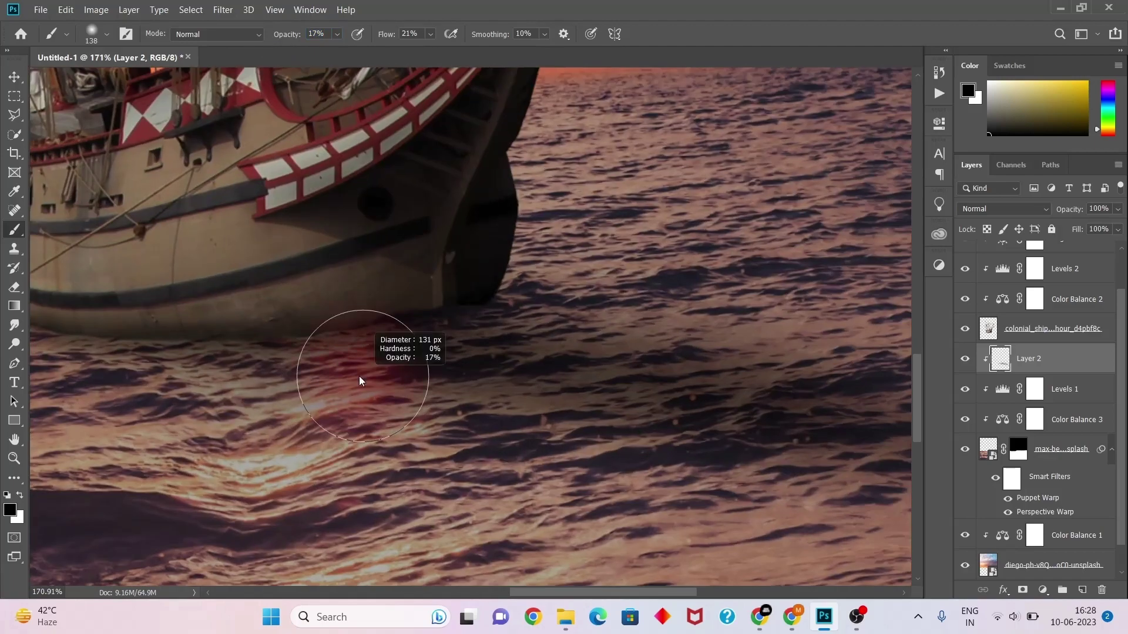
pyautogui.scroll(-3, 465, 457)
pyautogui.scroll(-2, 748, 519)
pyautogui.scroll(-1, 758, 481)
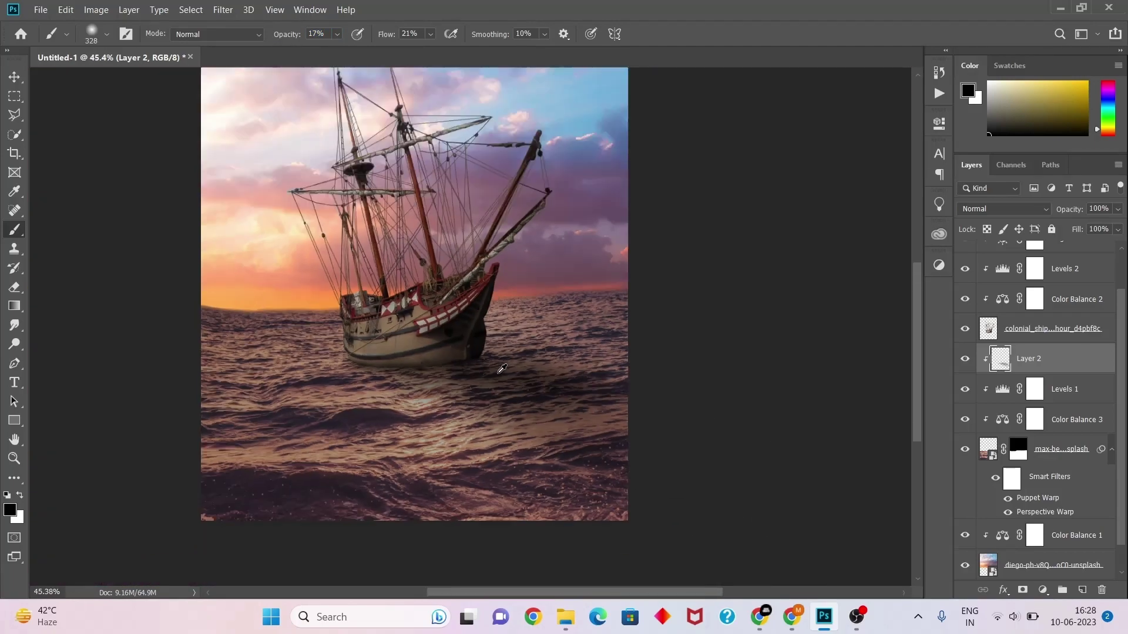
pyautogui.scroll(-1, 774, 445)
pyautogui.scroll(2, 763, 434)
pyautogui.scroll(2, 735, 394)
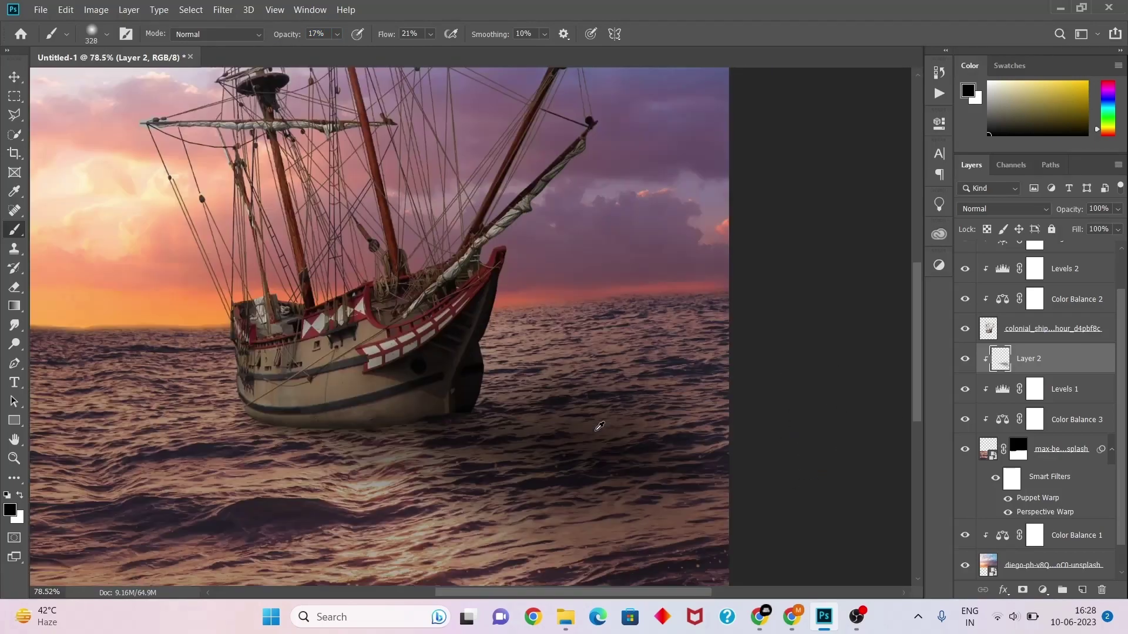
pyautogui.scroll(1, 693, 382)
# - Erase excess shadow and set Layer 2's opacity to 81%
pyautogui.press('e')
pyautogui.scroll(2, 485, 306)
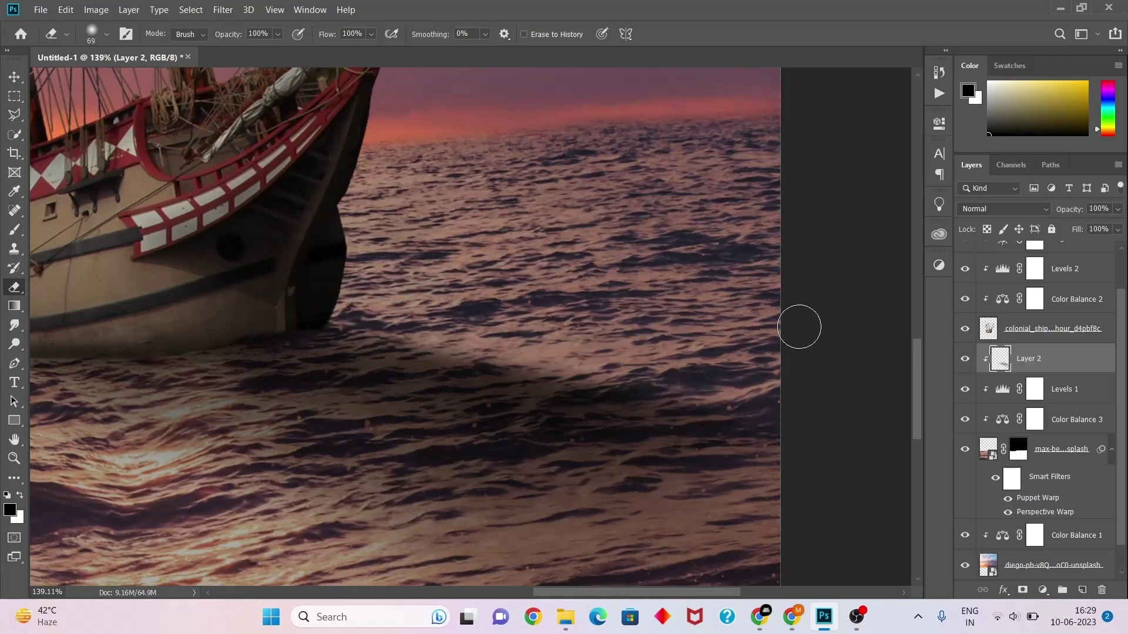
pyautogui.scroll(-8, 800, 382)
pyautogui.scroll(4, 803, 446)
pyautogui.scroll(-1, 511, 316)
pyautogui.doubleClick(1058, 358)
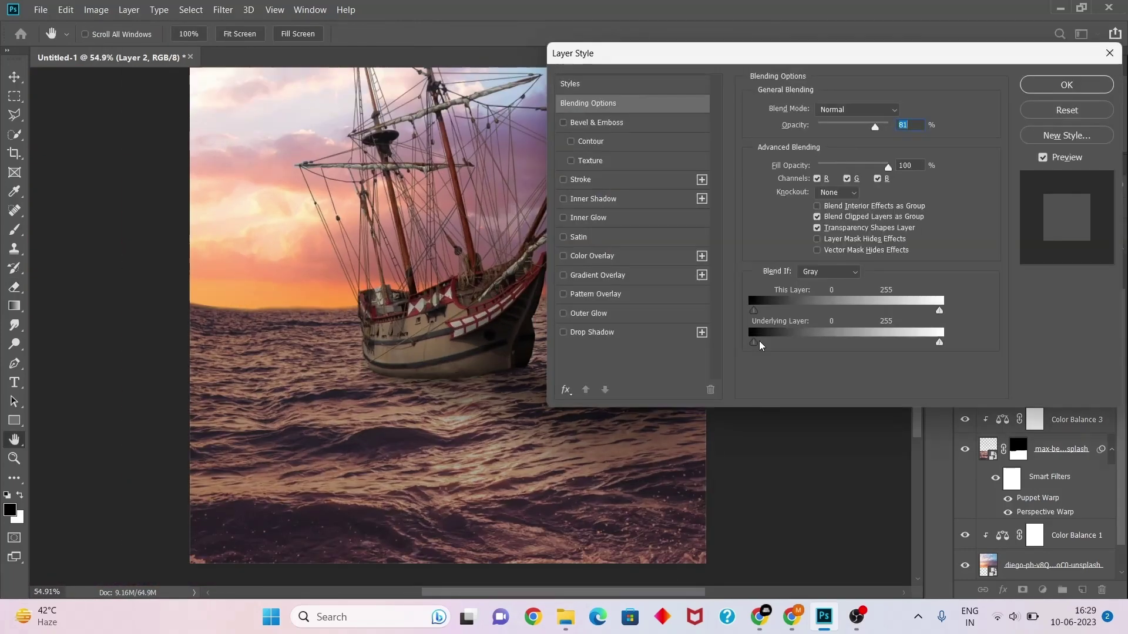
pyautogui.click(1083, 87)
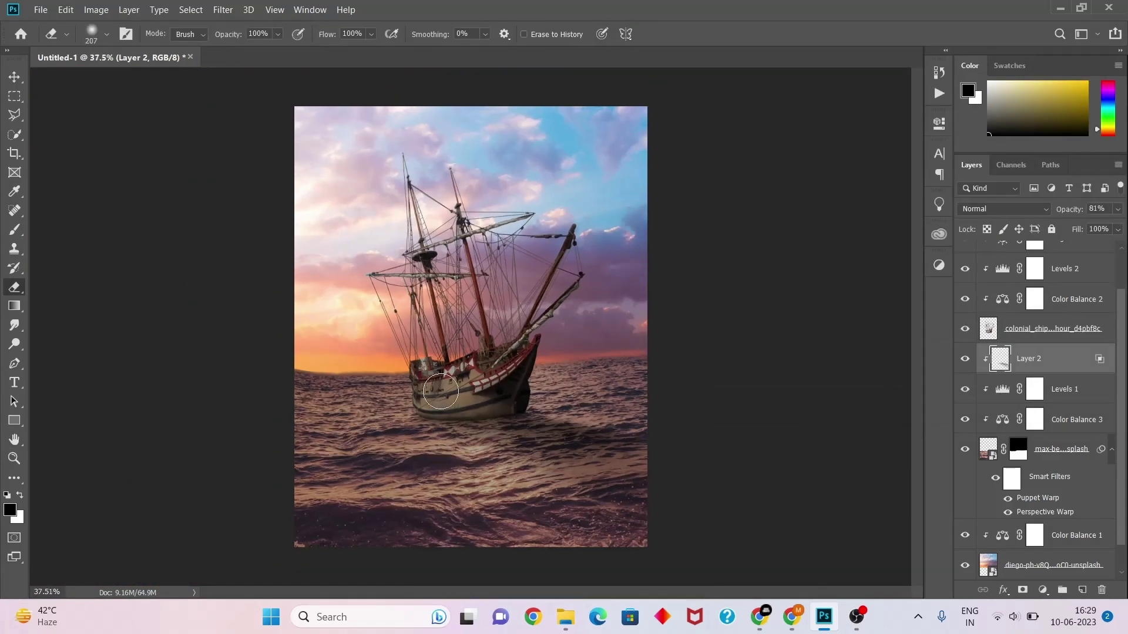
pyautogui.click(1085, 498)
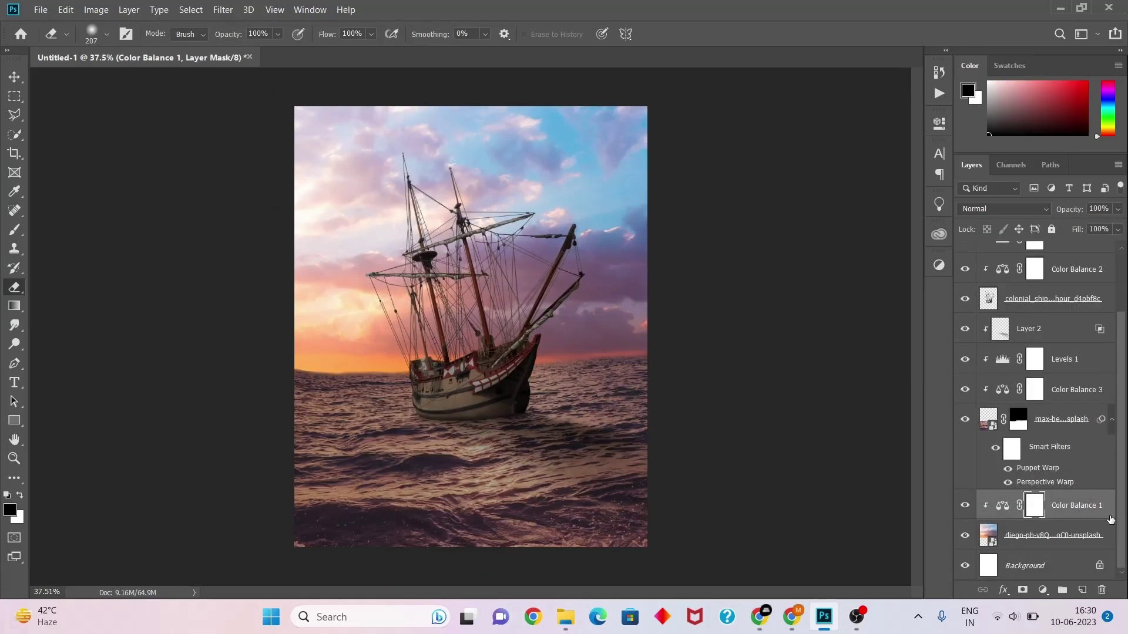
# - Add an orange-red Solid Color fill layer in Screen blend mode to warm the sky
pyautogui.click(1043, 590)
pyautogui.click(1014, 331)
pyautogui.moveTo(906, 258); pyautogui.dragTo(907, 281)
pyautogui.click(1038, 90)
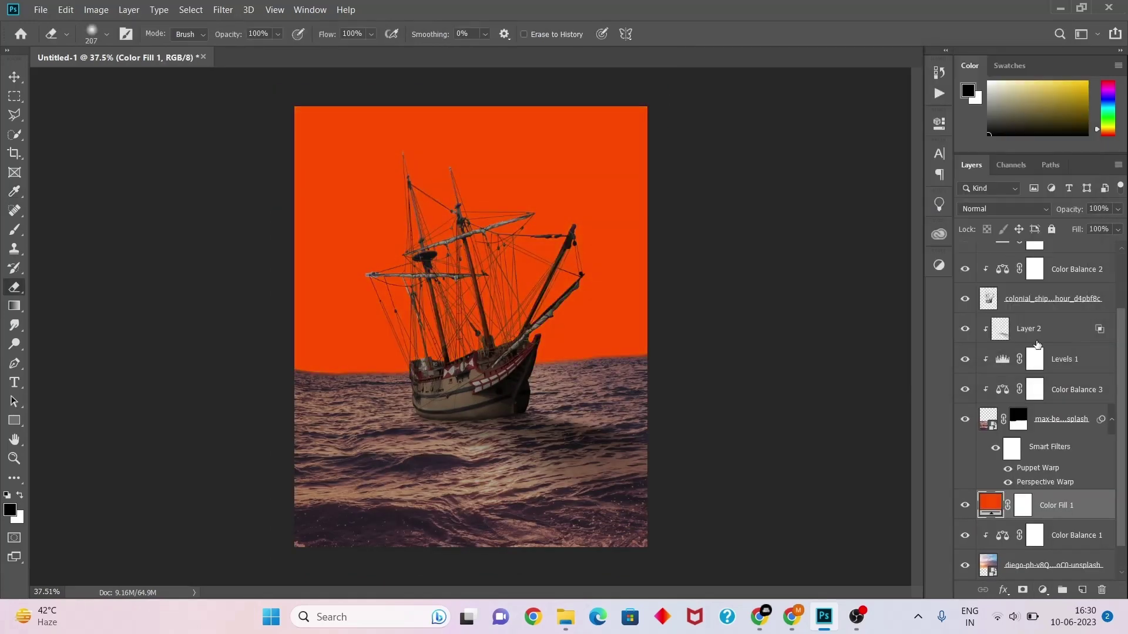
pyautogui.click(1003, 209)
pyautogui.click(999, 331)
pyautogui.doubleClick(1081, 505)
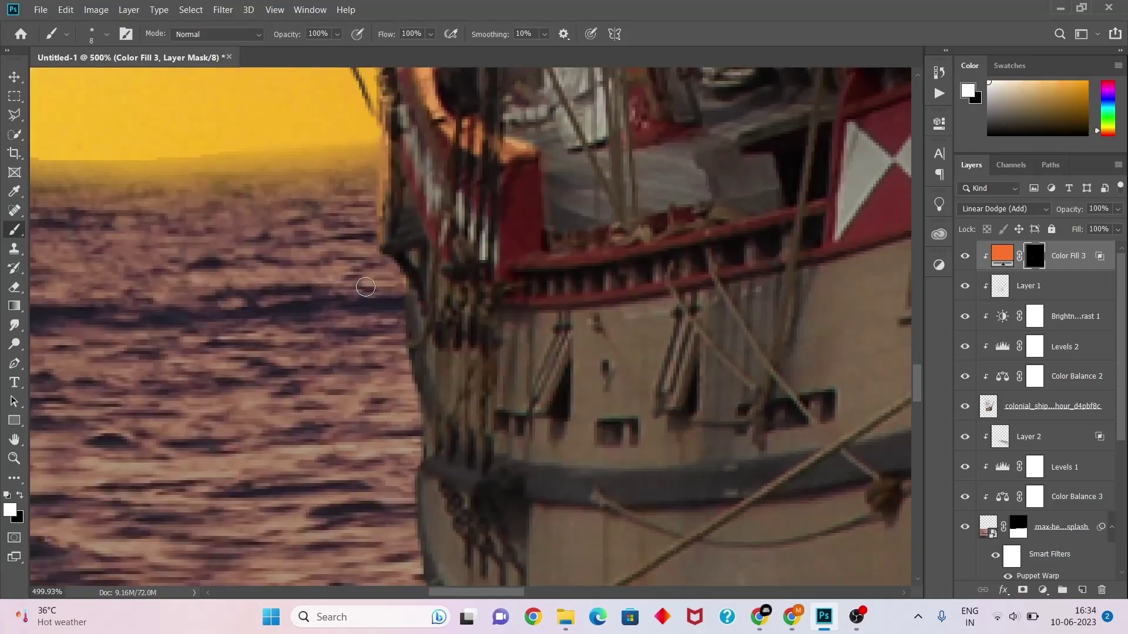
# - Paint white on the Color Fill 3 mask to reveal orange rim light along the hull and masts
pyautogui.scroll(-3, 432, 457)
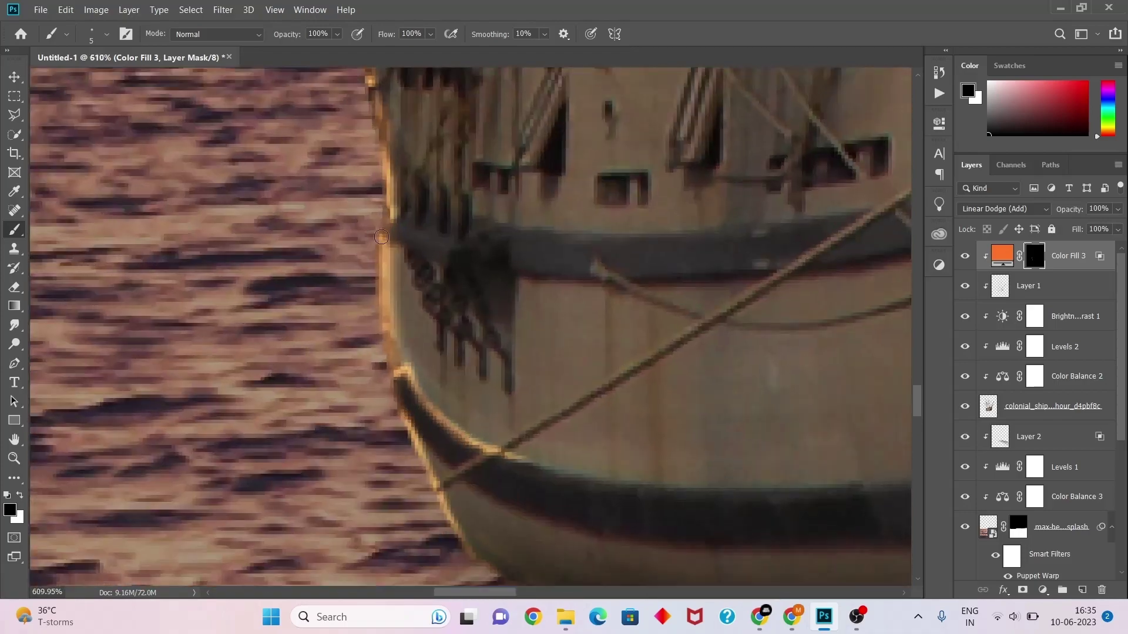
pyautogui.scroll(-5, 413, 301)
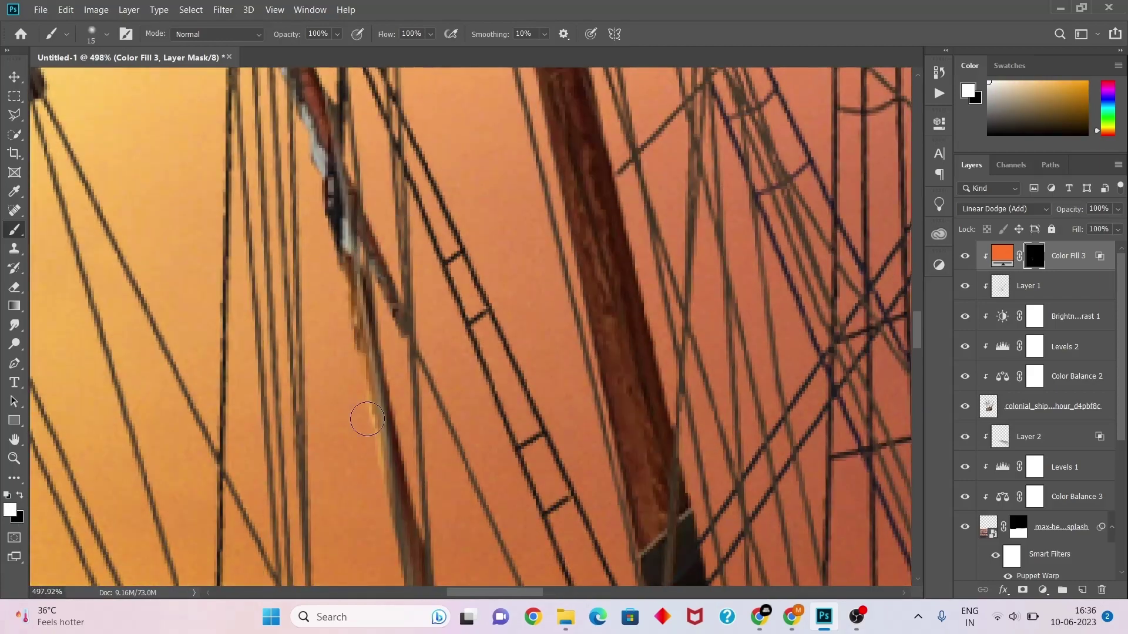
pyautogui.scroll(-3, 367, 419)
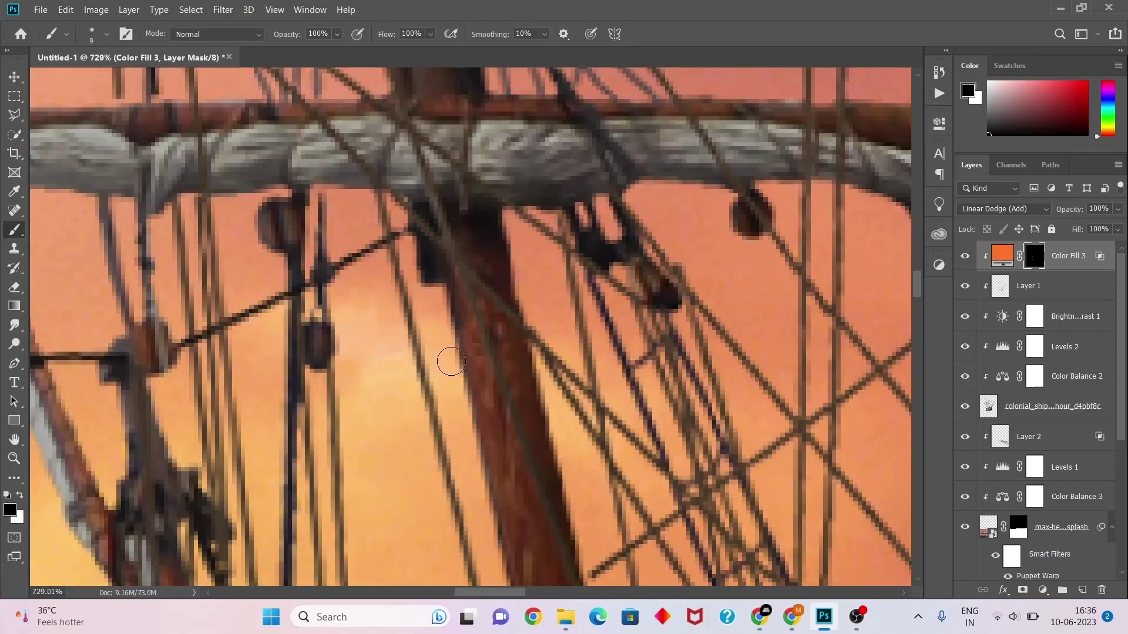
pyautogui.scroll(-5, 451, 361)
pyautogui.press('x')
pyautogui.scroll(-2, 476, 413)
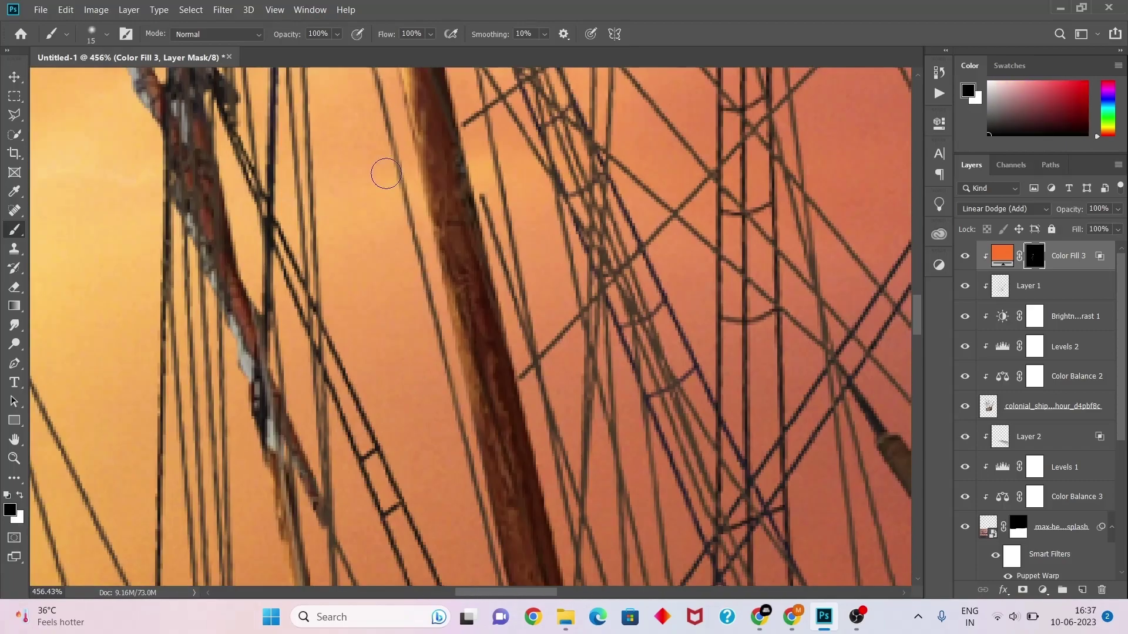
pyautogui.scroll(-3, 362, 235)
pyautogui.scroll(-3, 356, 323)
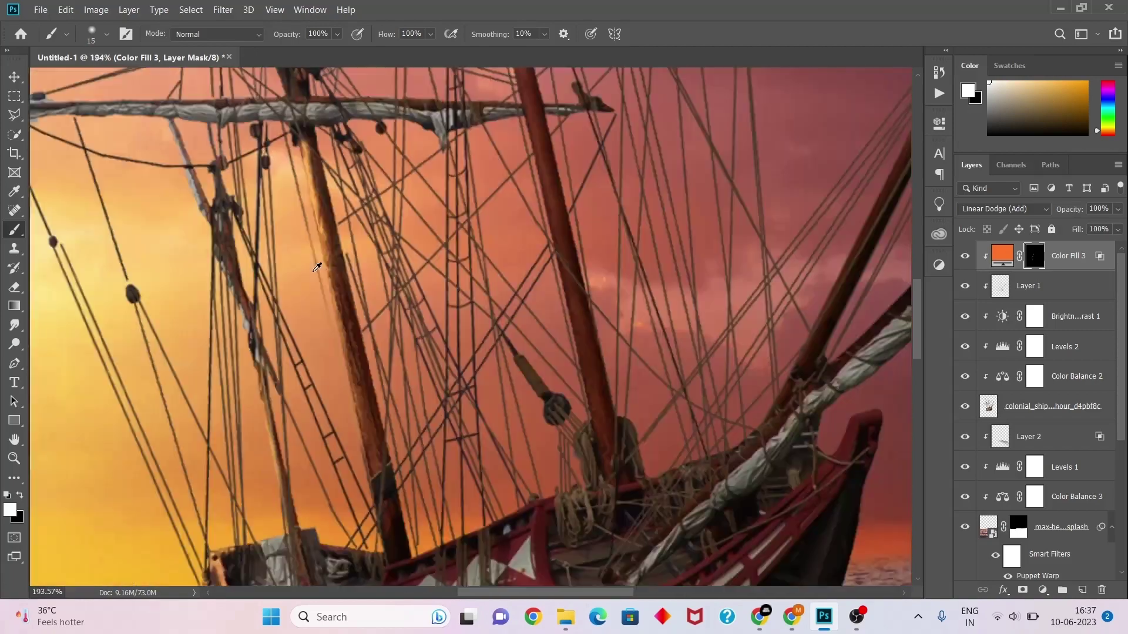
pyautogui.press('x')
# - Erase stray glow pixels around the masts and yard edges
pyautogui.scroll(5, 341, 253)
pyautogui.press('e')
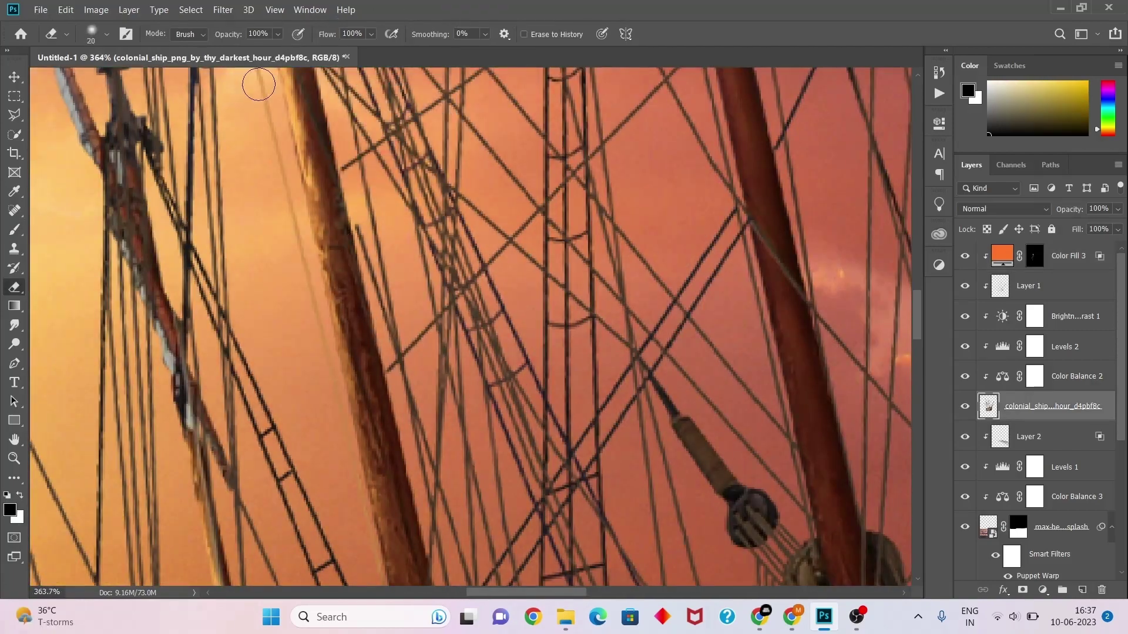
pyautogui.scroll(2, 305, 253)
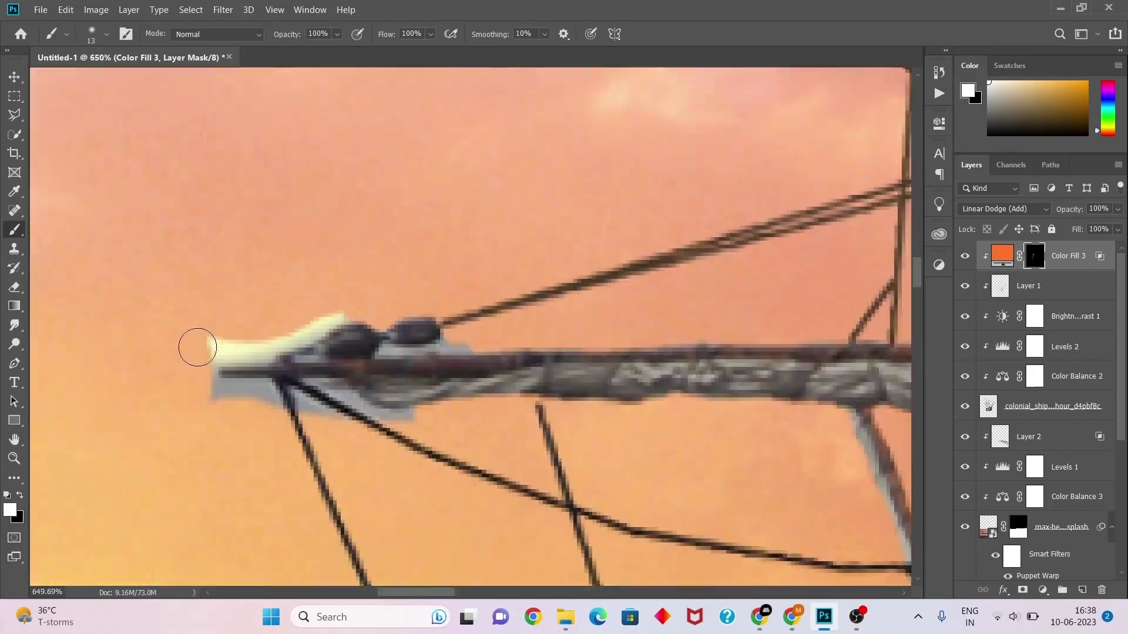
pyautogui.scroll(-3, 223, 329)
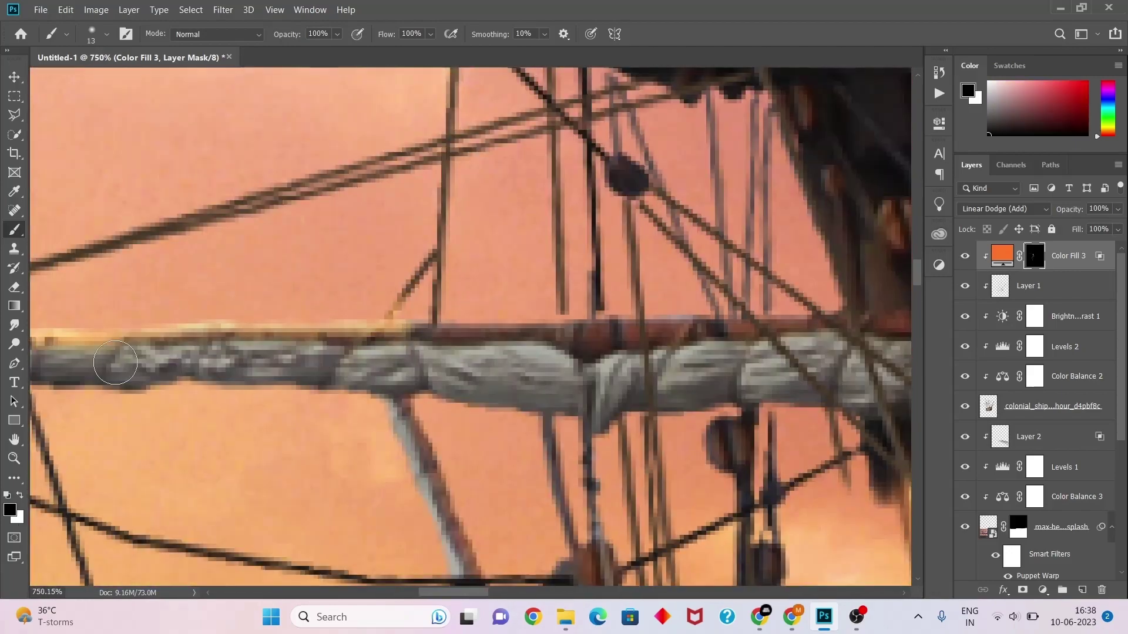
pyautogui.scroll(4, 411, 302)
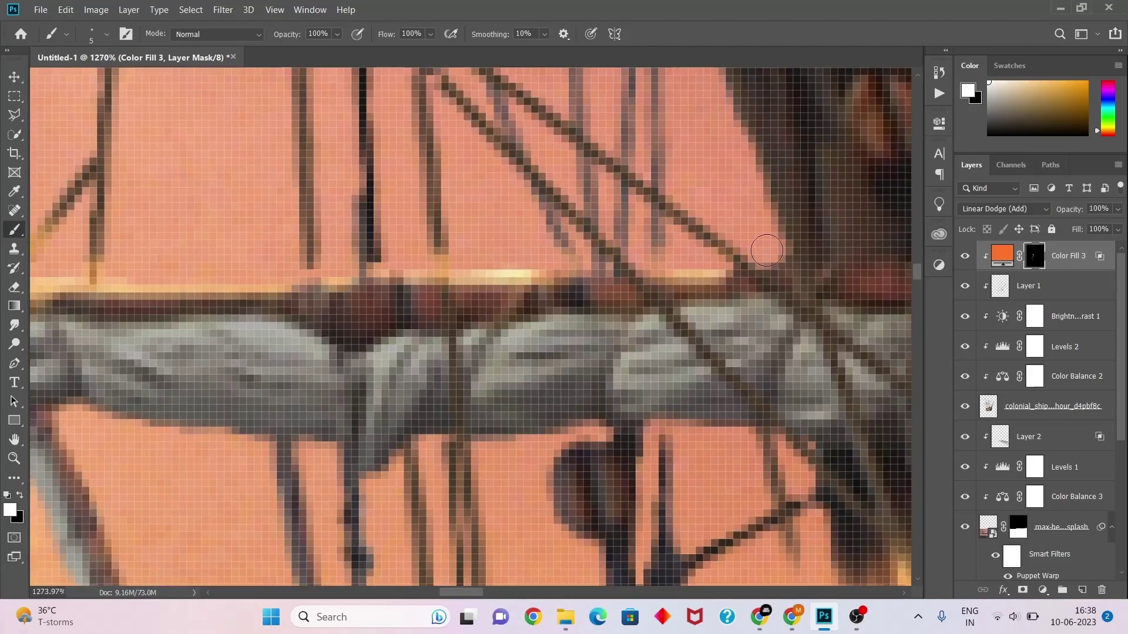
pyautogui.scroll(-4, 767, 251)
pyautogui.scroll(2, 219, 260)
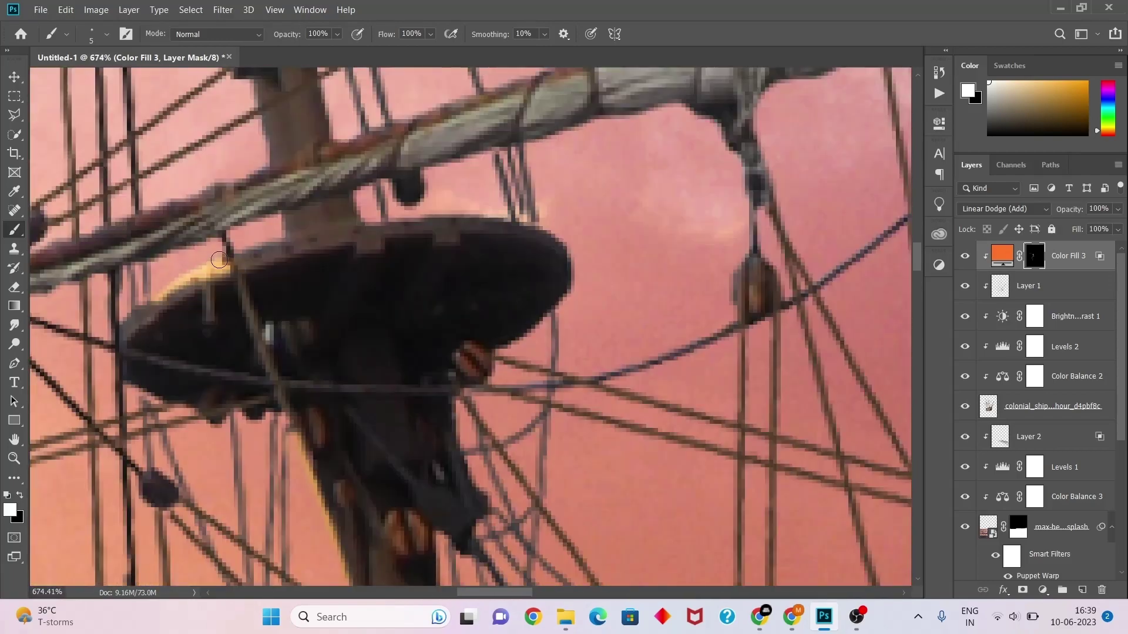
pyautogui.scroll(-1, 147, 366)
# - Enlarge the brush and paint orange rim light along the spar's top edge
pyautogui.scroll(-5, 219, 321)
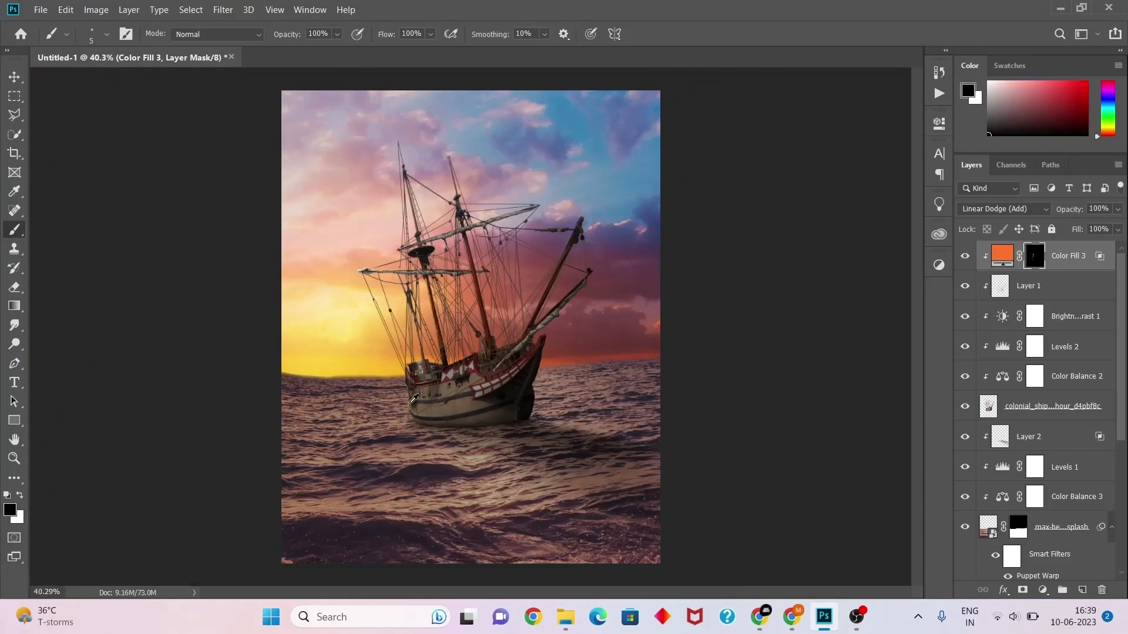
pyautogui.scroll(4, 189, 364)
pyautogui.moveTo(188, 365); pyautogui.dragTo(224, 365)
pyautogui.scroll(-4, 355, 334)
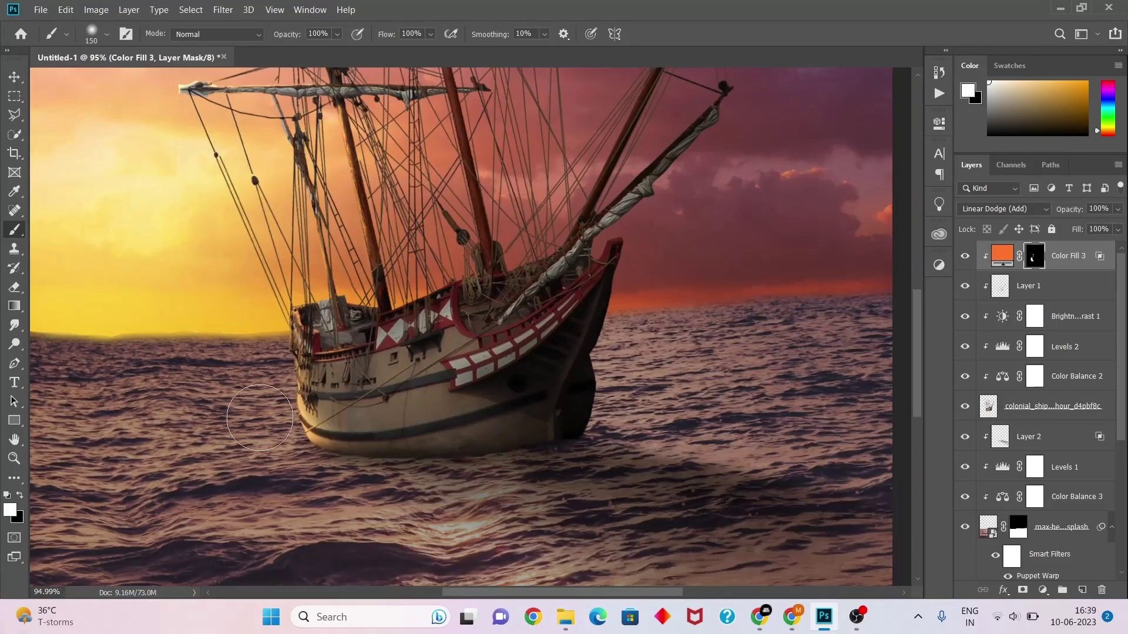
pyautogui.scroll(5, 320, 111)
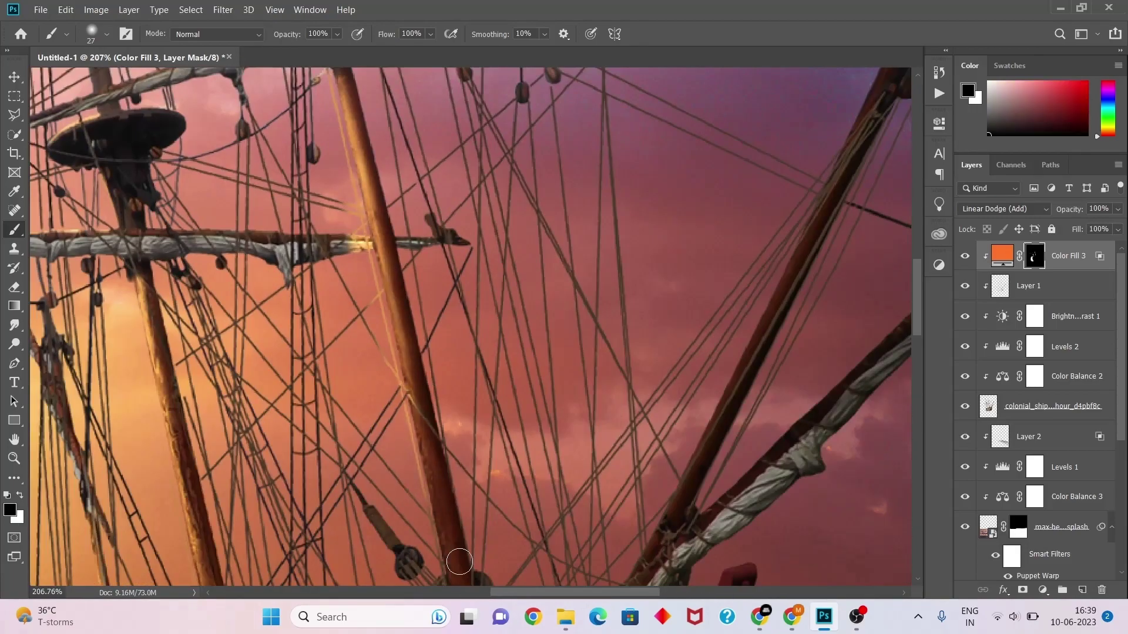
pyautogui.scroll(3, 459, 563)
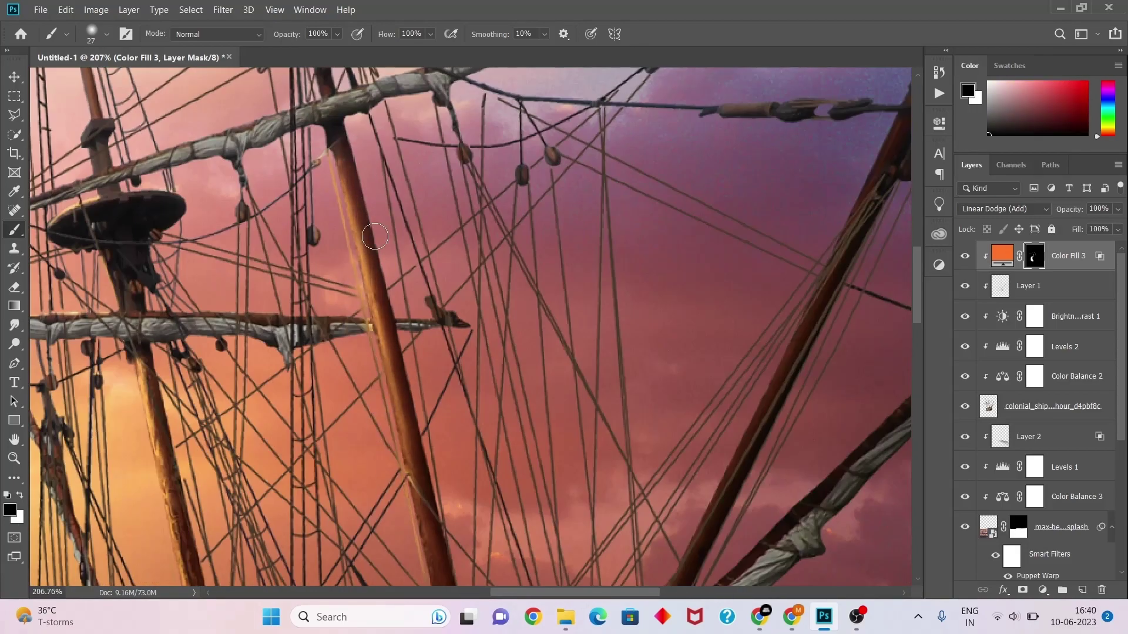
pyautogui.scroll(-5, 374, 236)
pyautogui.scroll(6, 571, 515)
pyautogui.moveTo(593, 515); pyautogui.dragTo(571, 514)
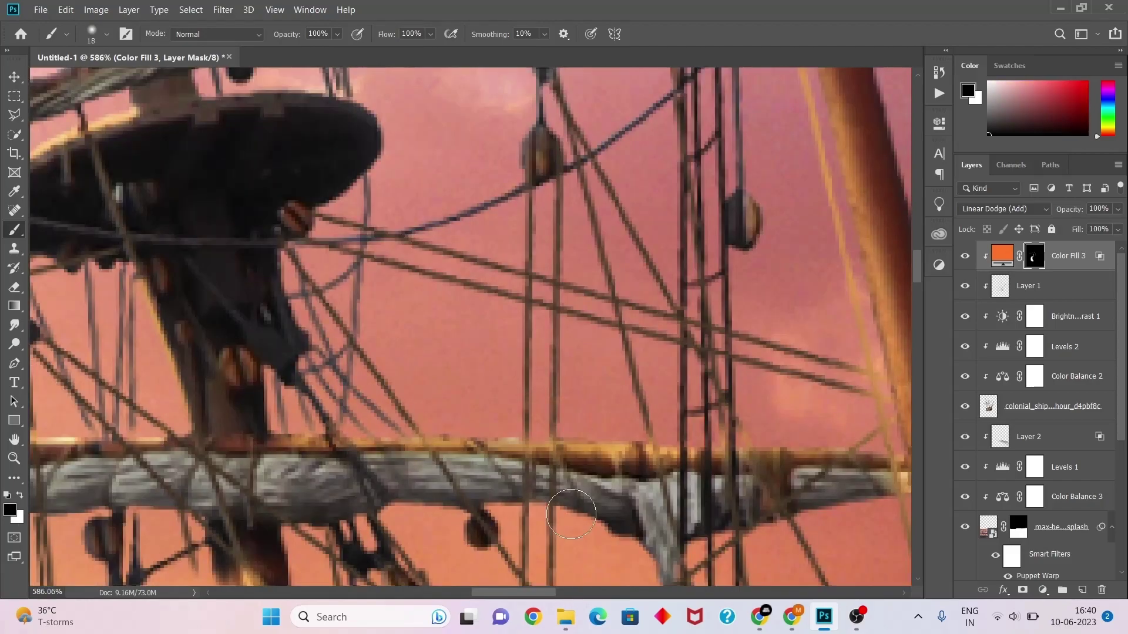
pyautogui.scroll(-2, 571, 514)
# - Erase stray edge pixels on the colonial_ship layer near the spar
pyautogui.press('e')
pyautogui.scroll(-2, 570, 384)
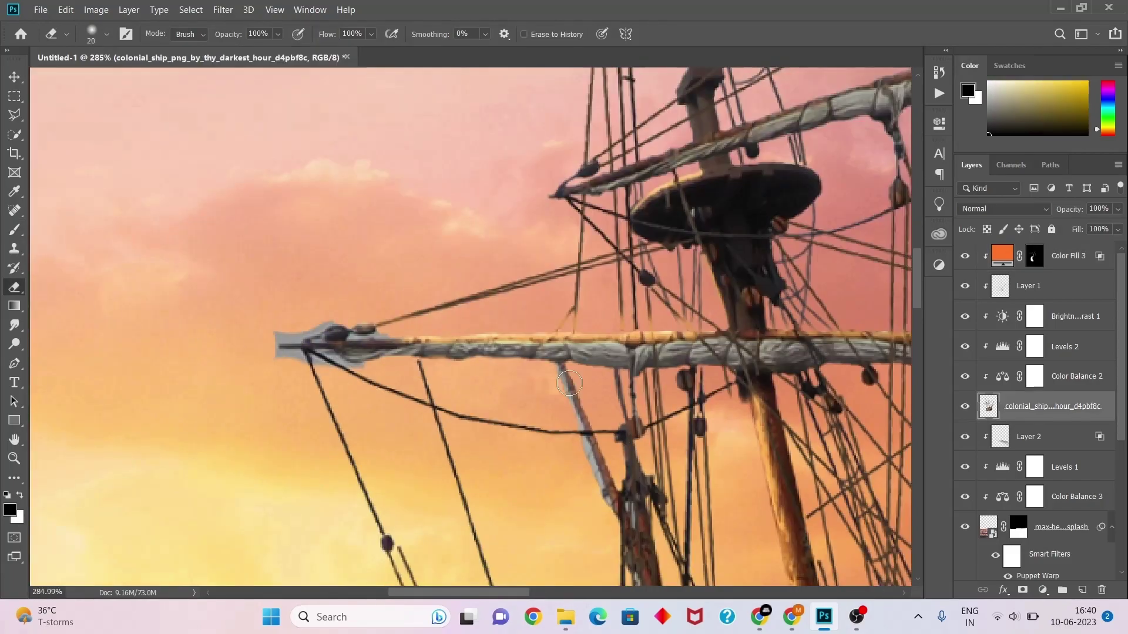
pyautogui.scroll(5, 570, 383)
pyautogui.scroll(-2, 398, 498)
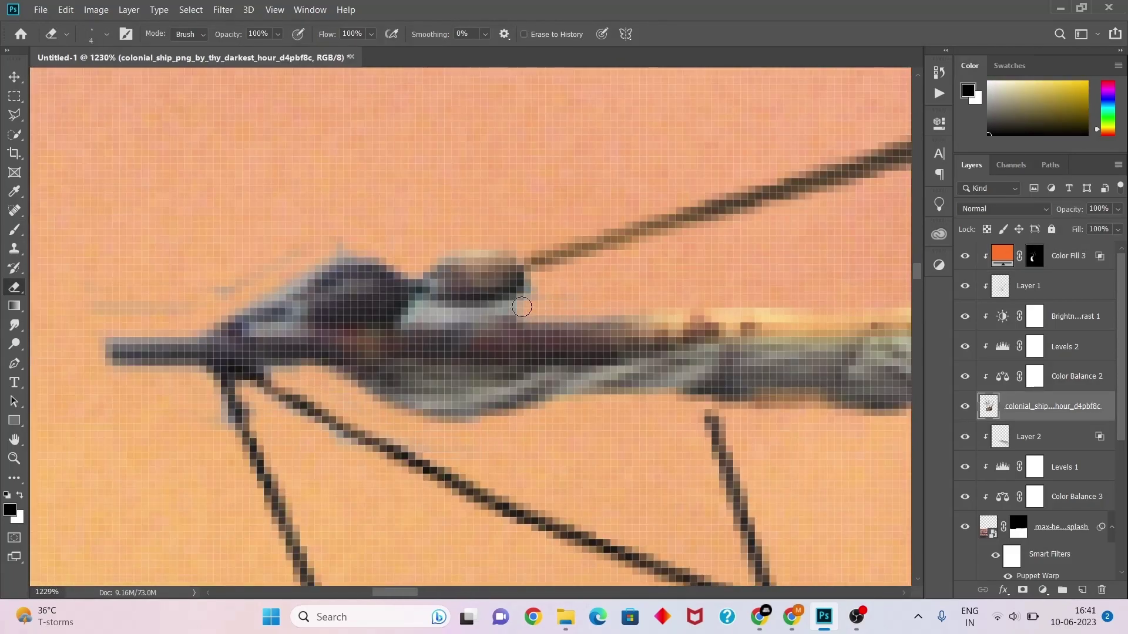
pyautogui.scroll(-5, 521, 307)
pyautogui.scroll(6, 247, 294)
# - Paint white rim light along the spar tip's upper edge and the boom's top edge
pyautogui.press('b')
pyautogui.hotkey('alt', '.')
pyautogui.press('x')
pyautogui.moveTo(476, 291); pyautogui.dragTo(329, 376)
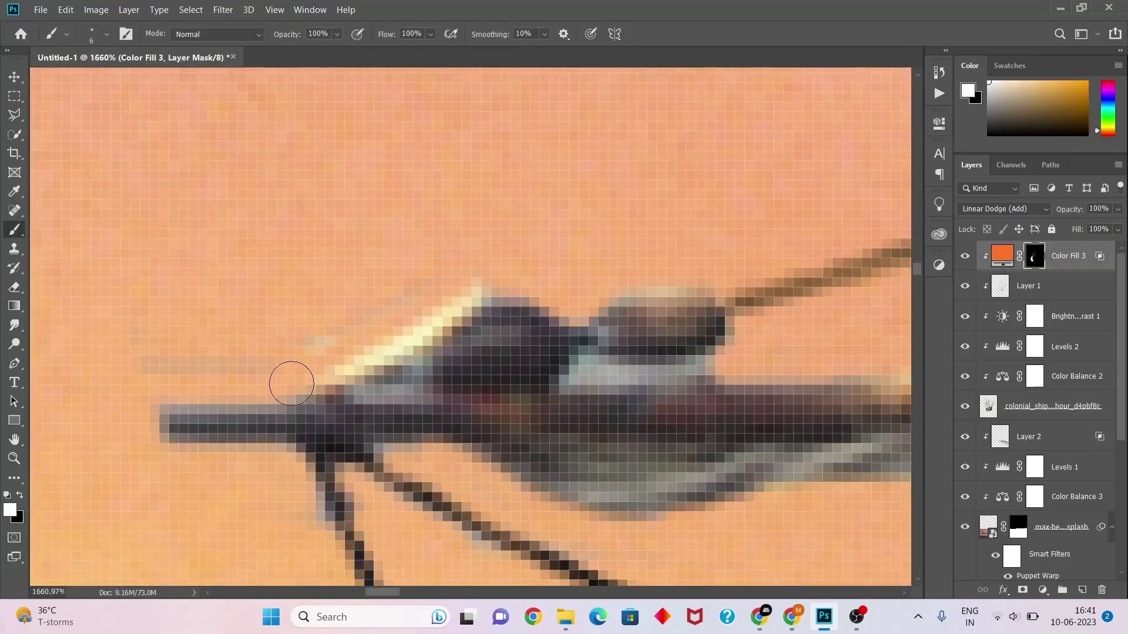
pyautogui.scroll(-3, 291, 383)
pyautogui.scroll(-3, 352, 323)
pyautogui.scroll(3, 441, 265)
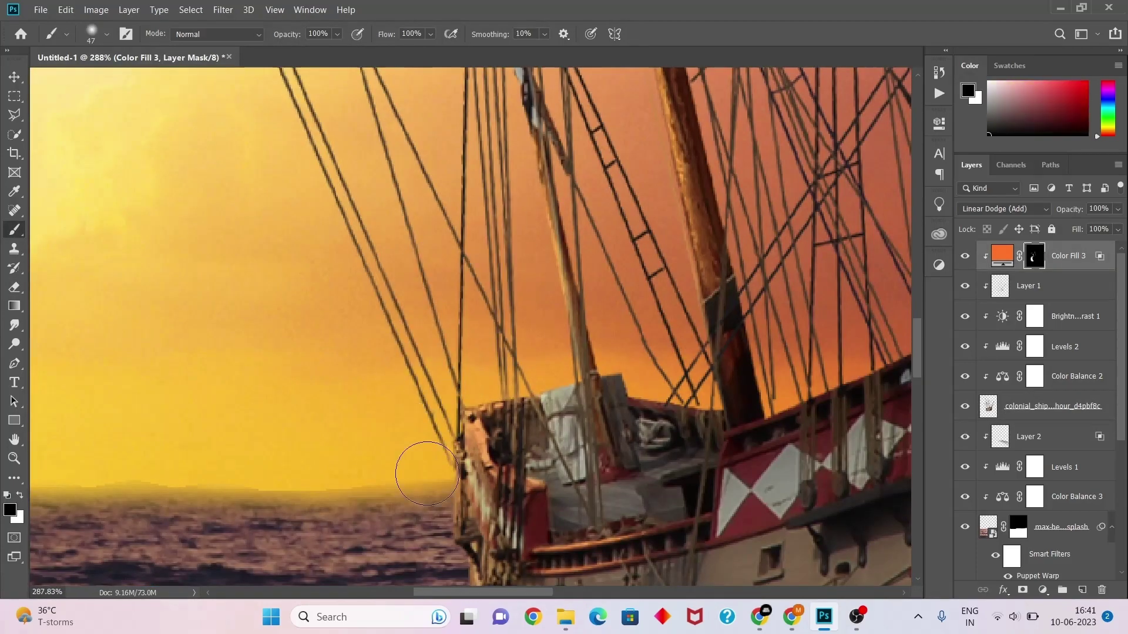
pyautogui.scroll(-3, 427, 473)
pyautogui.scroll(4, 461, 352)
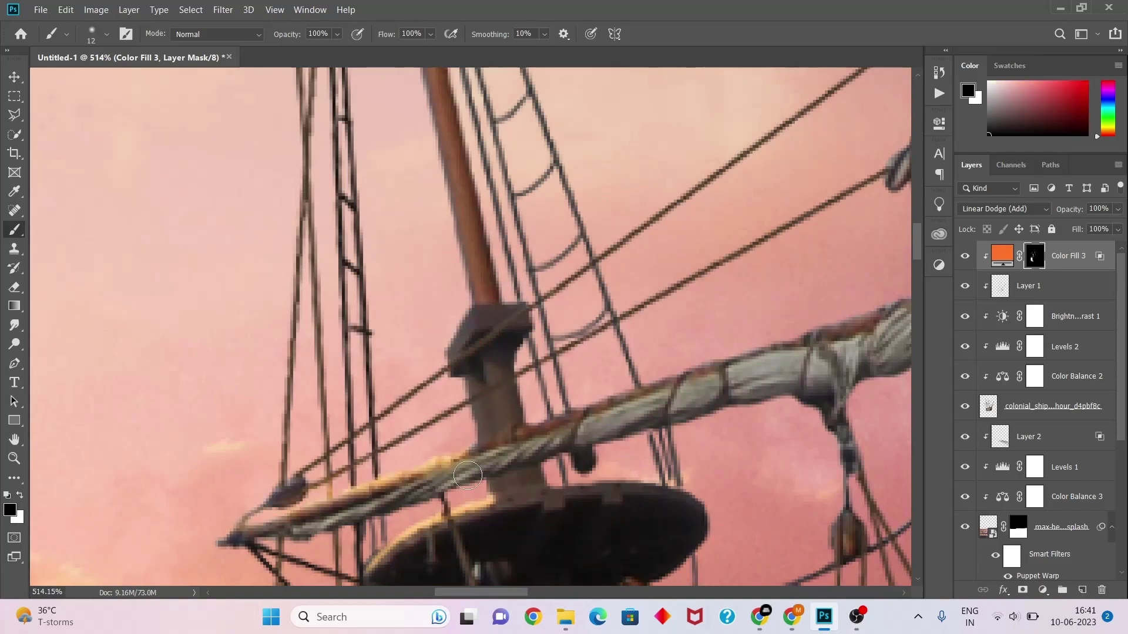
pyautogui.scroll(-1, 467, 474)
pyautogui.moveTo(810, 335); pyautogui.dragTo(473, 451)
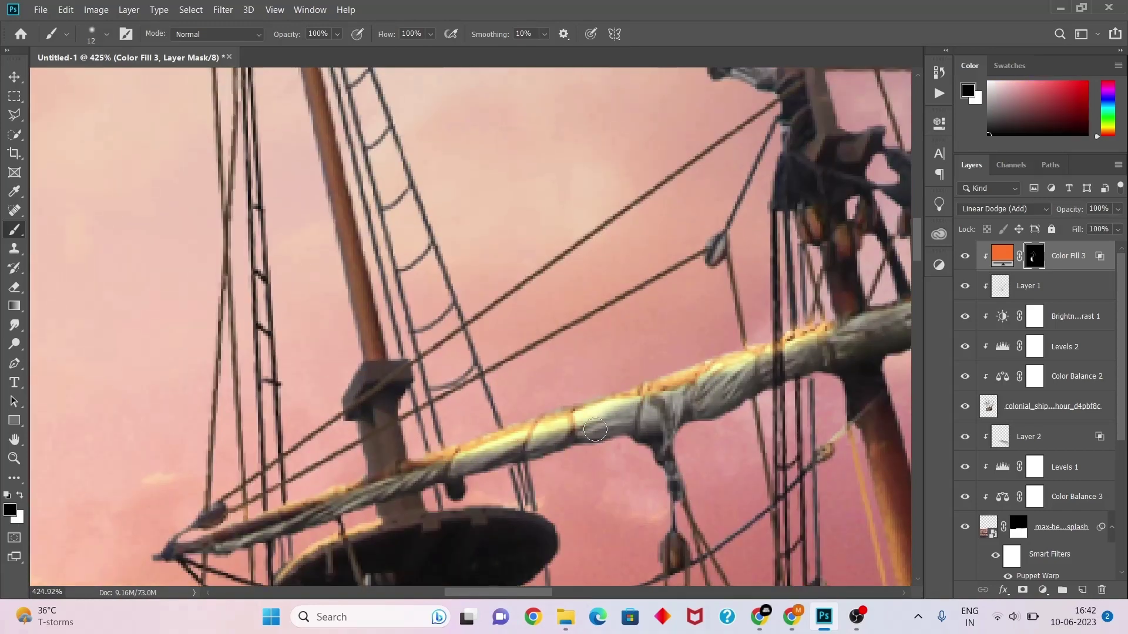
# - Hide excess glow in black, then paint the mast edge with a larger white brush
pyautogui.scroll(-2, 446, 457)
pyautogui.scroll(-2, 253, 352)
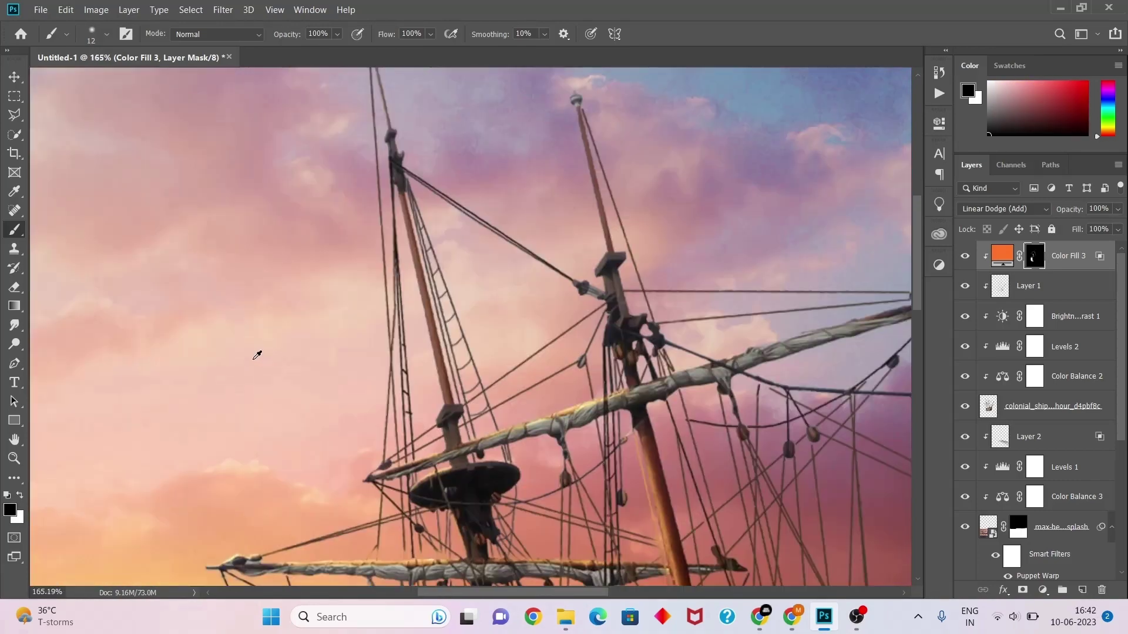
pyautogui.scroll(5, 467, 322)
pyautogui.press('x')
pyautogui.scroll(-4, 702, 272)
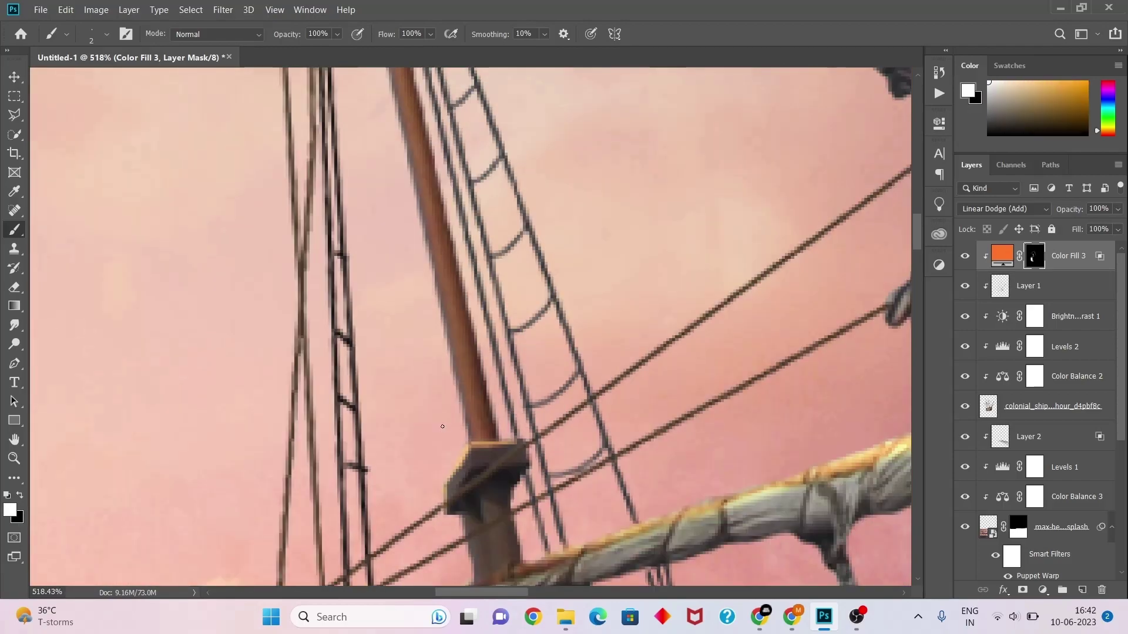
pyautogui.scroll(5, 477, 399)
pyautogui.press('x')
pyautogui.scroll(-3, 488, 368)
pyautogui.press('x')
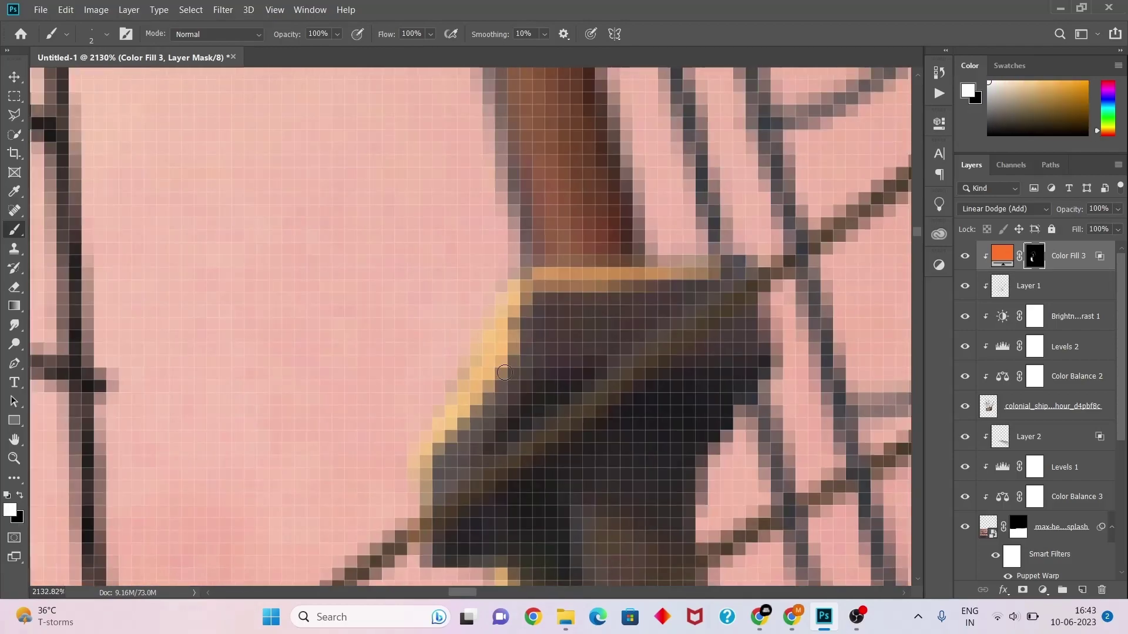
pyautogui.press('x')
pyautogui.scroll(-2, 380, 123)
pyautogui.press('x')
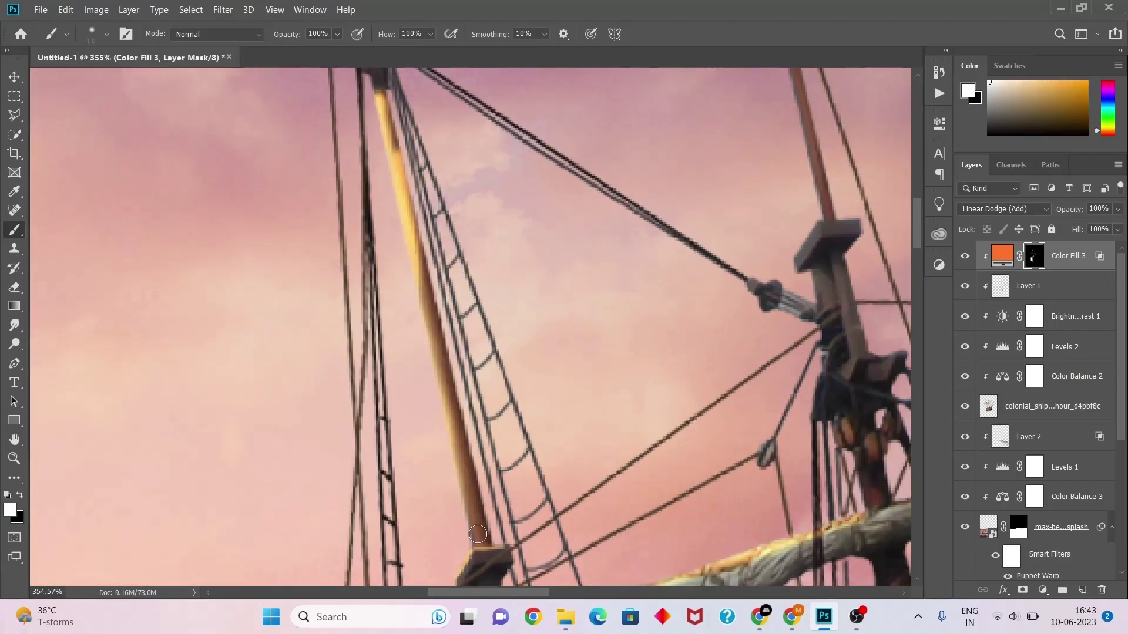
pyautogui.scroll(2, 396, 103)
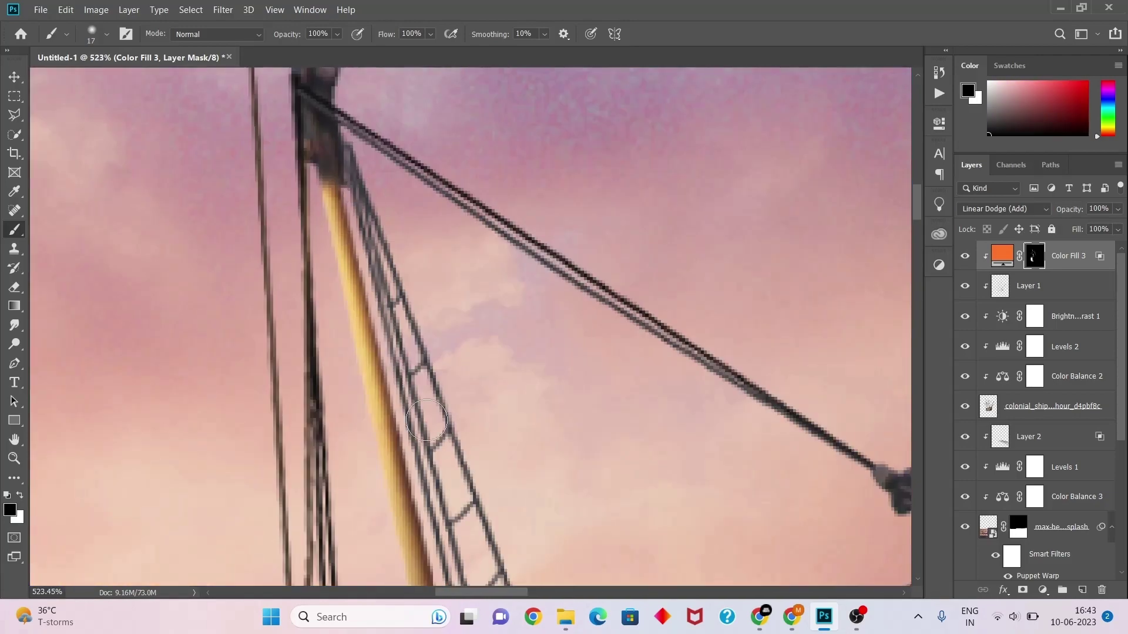
pyautogui.press('x')
# - Refine the rim light along fine mast and rail edges with a smaller brush
pyautogui.scroll(-3, 367, 365)
pyautogui.scroll(3, 398, 129)
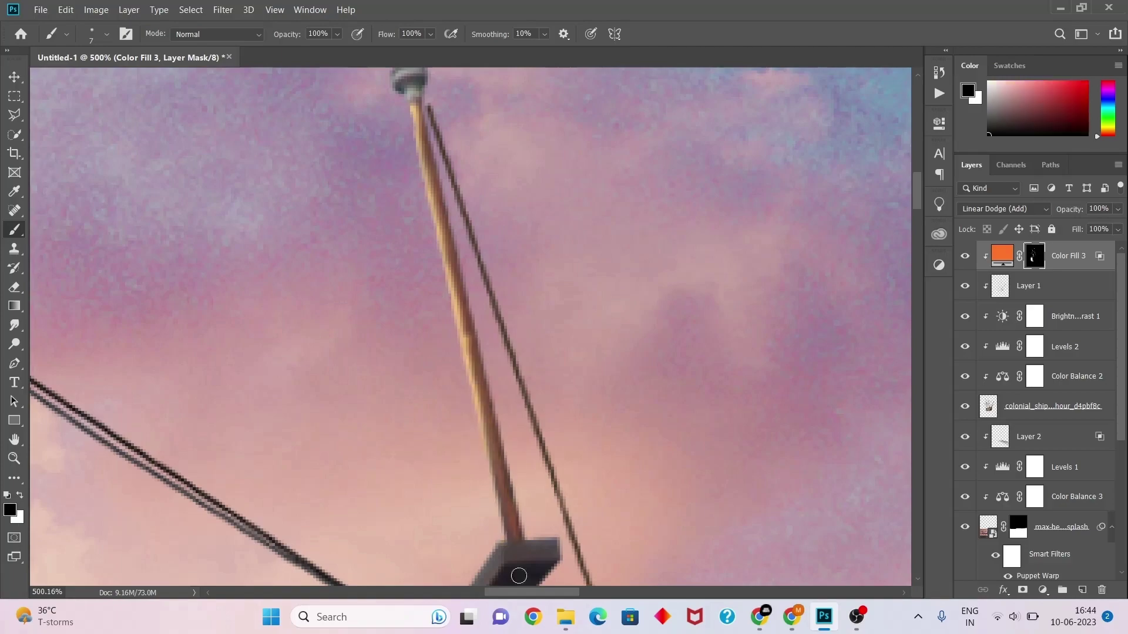
pyautogui.scroll(3, 500, 376)
pyautogui.scroll(2, 464, 303)
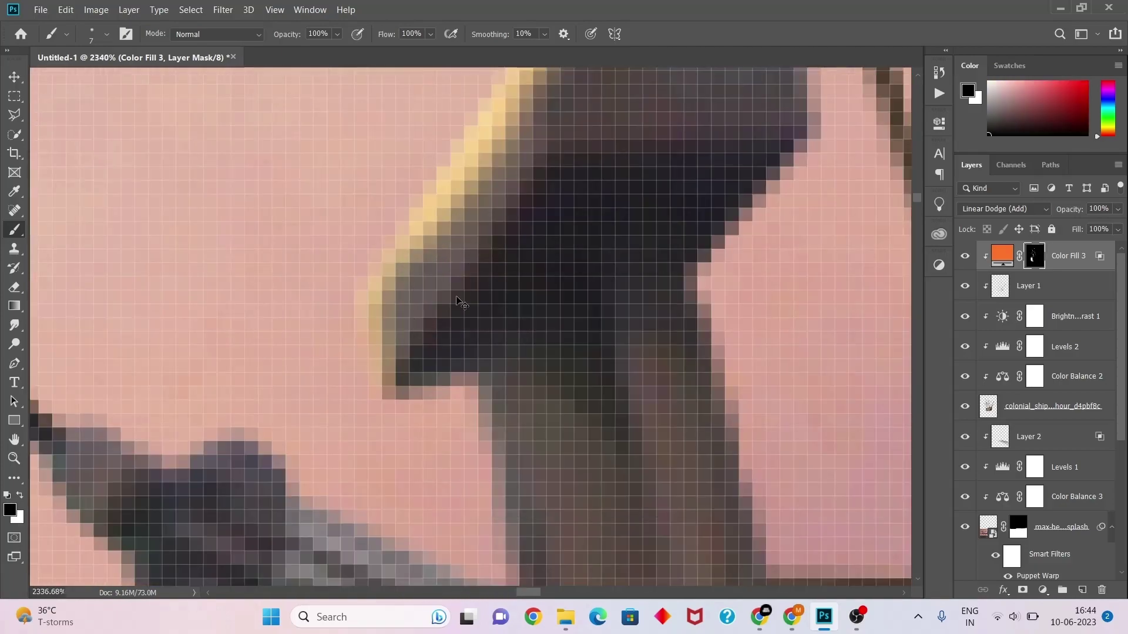
pyautogui.scroll(-2, 461, 303)
pyautogui.scroll(-2, 479, 320)
pyautogui.scroll(-2, 479, 320)
pyautogui.press('[')
pyautogui.press('[')
pyautogui.press('[')
pyautogui.scroll(3, 631, 248)
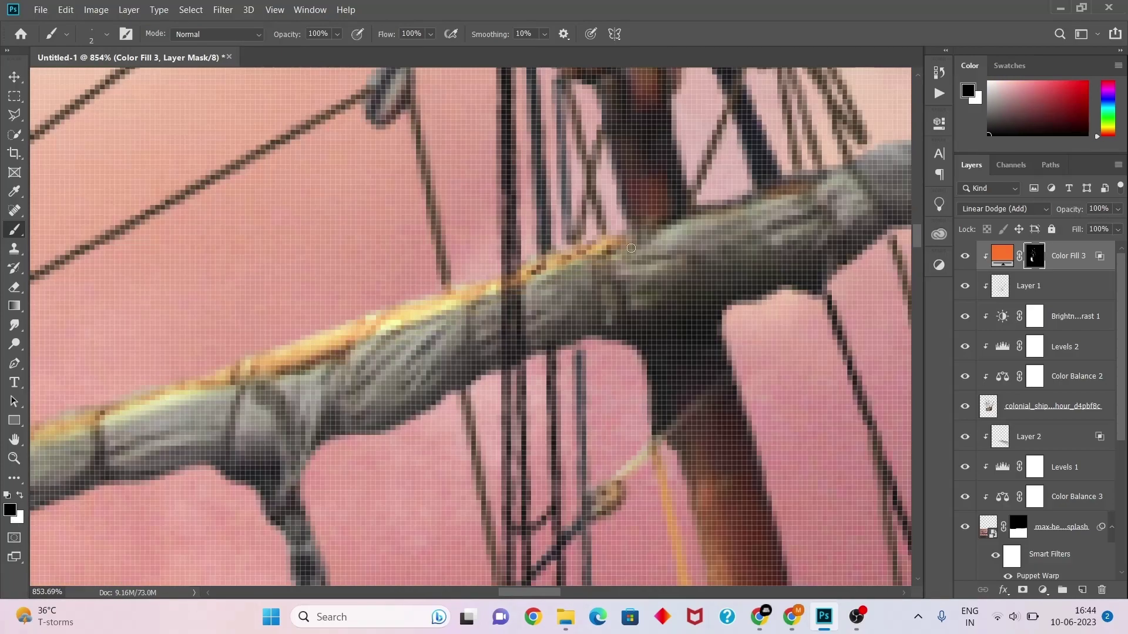
pyautogui.scroll(-2, 631, 248)
pyautogui.scroll(2, 142, 444)
pyautogui.press('x')
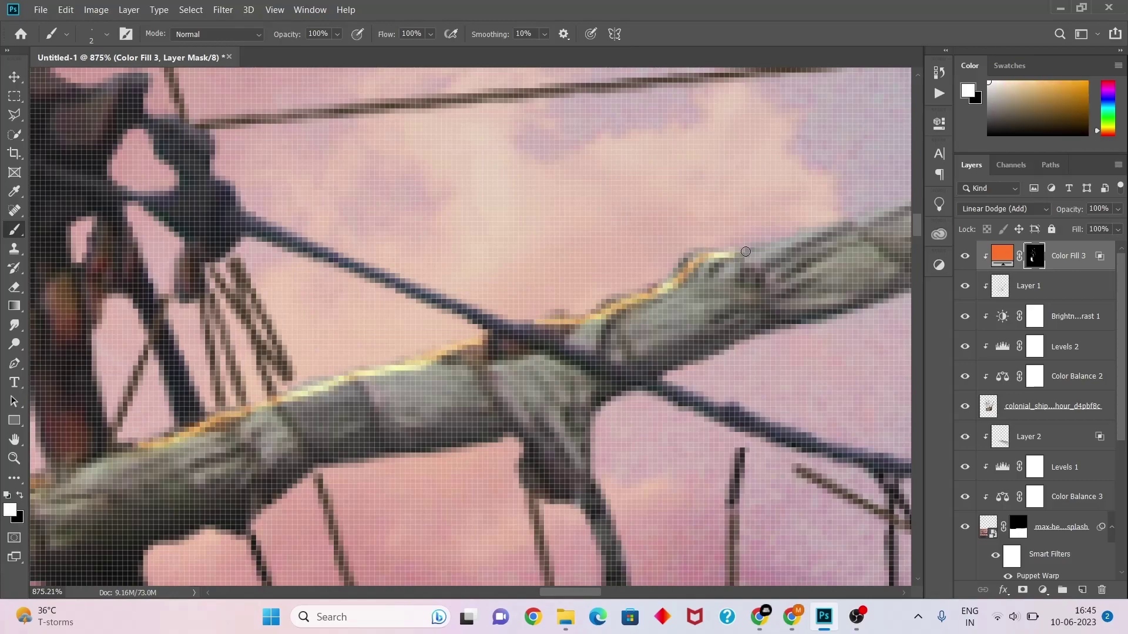
pyautogui.scroll(-2, 745, 251)
pyautogui.scroll(2, 174, 396)
pyautogui.scroll(-2, 412, 325)
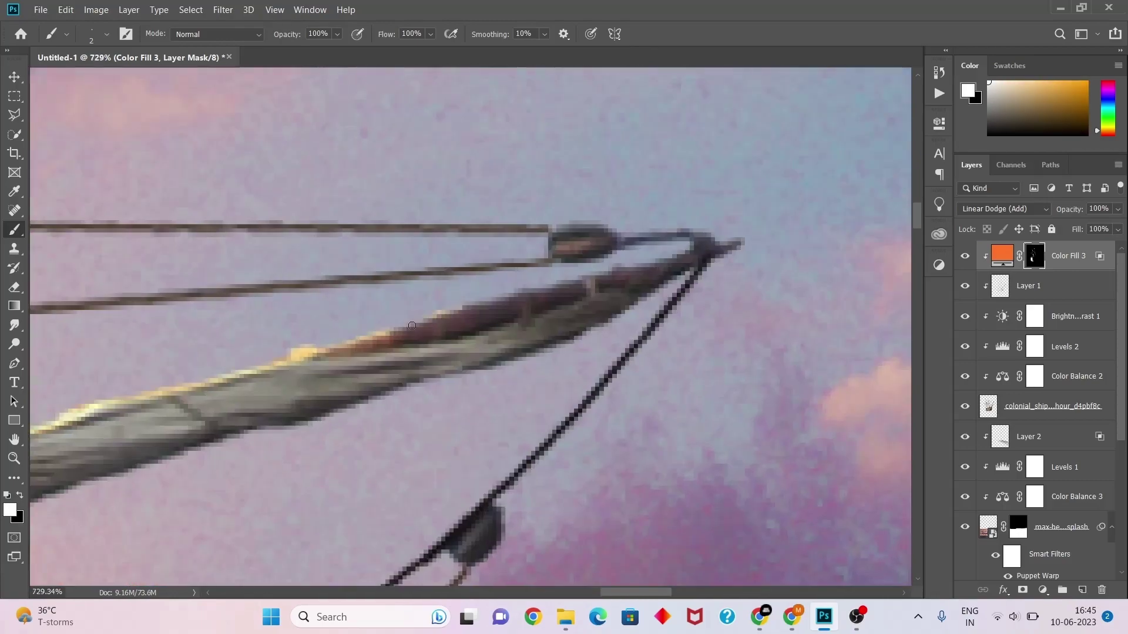
pyautogui.scroll(-3, 555, 275)
pyautogui.scroll(2, 499, 353)
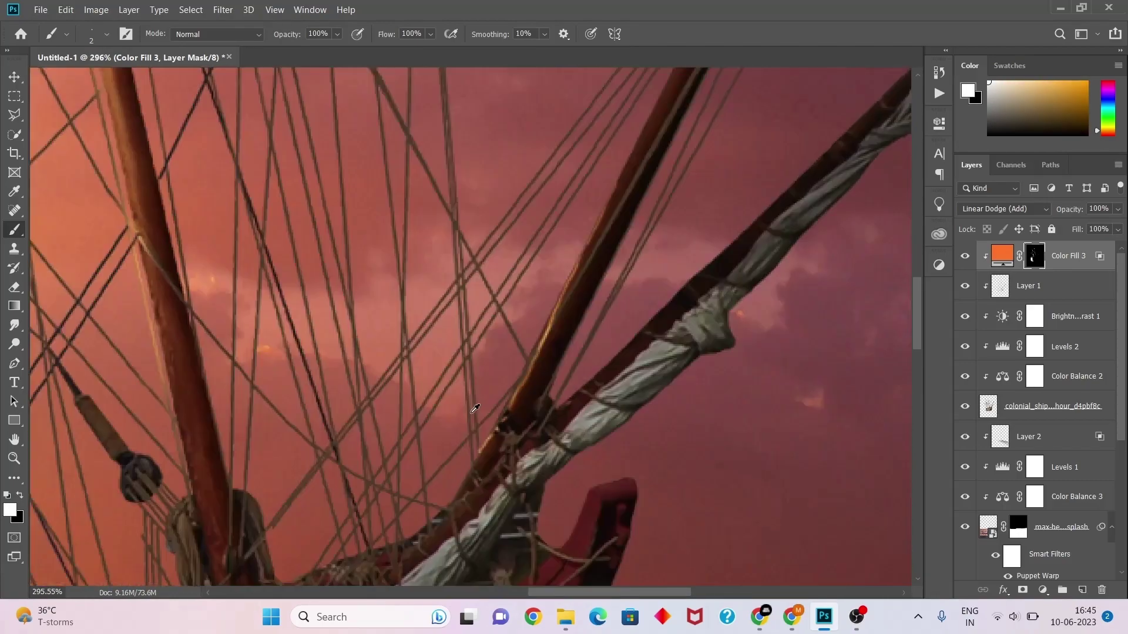
# - Touch up glow on the bowsprit, masthead tips and upper rail, alternating reveal and hide
pyautogui.press(']')
pyautogui.press(']')
pyautogui.press(']')
pyautogui.scroll(-5, 499, 424)
pyautogui.scroll(6, 507, 201)
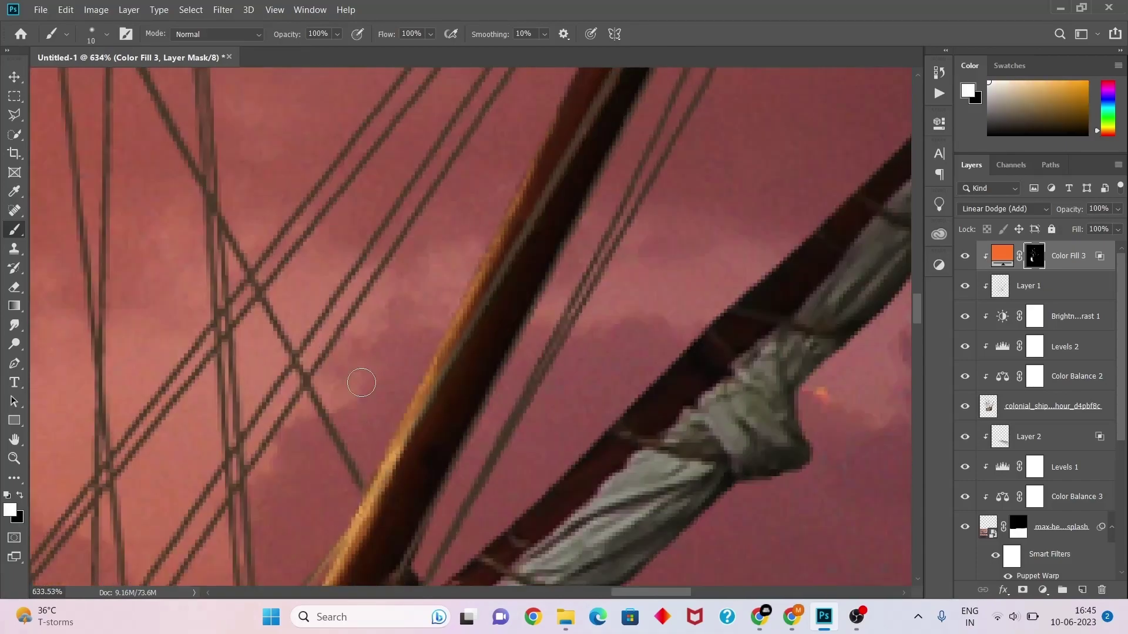
pyautogui.scroll(-2, 464, 340)
pyautogui.scroll(-2, 425, 414)
pyautogui.press('x')
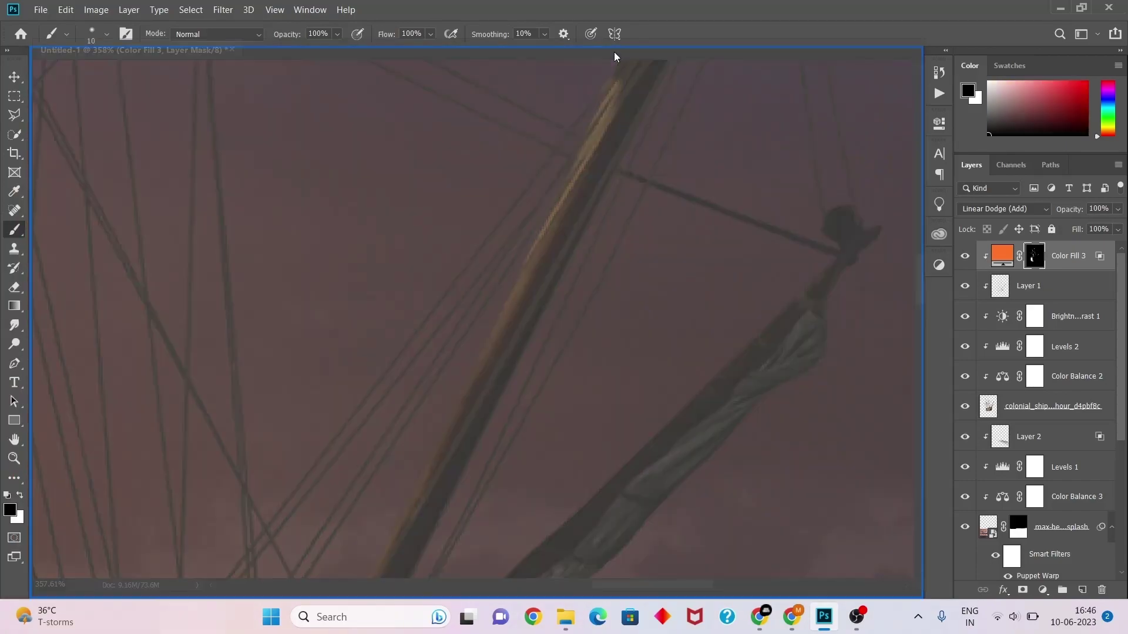
pyautogui.scroll(2, 372, 482)
pyautogui.scroll(-3, 372, 483)
pyautogui.press('x')
pyautogui.scroll(3, 440, 420)
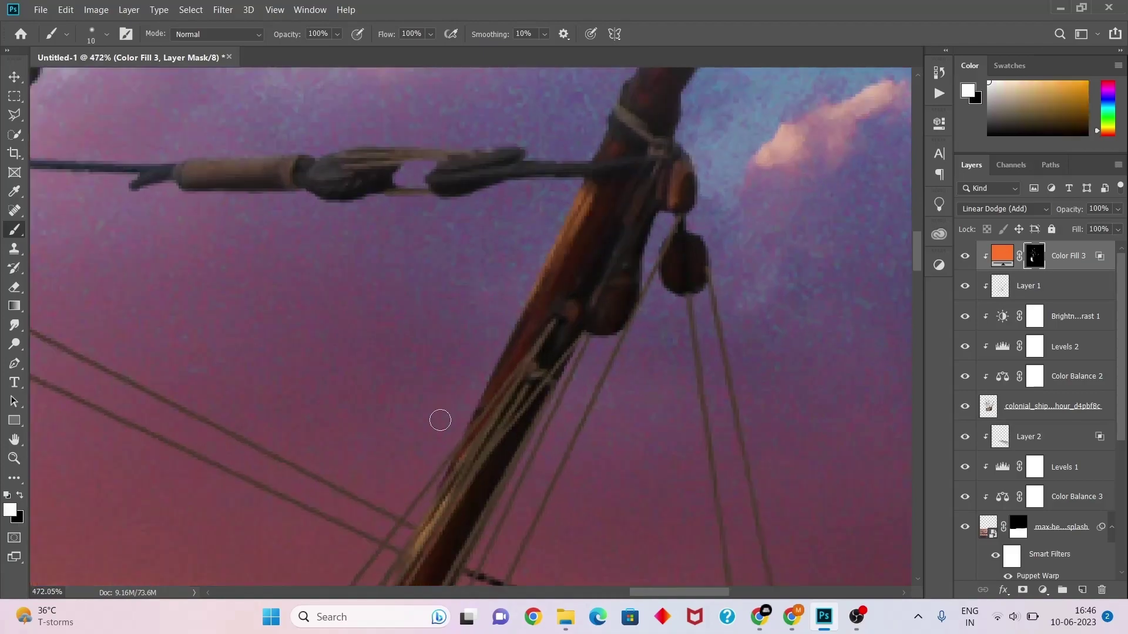
pyautogui.scroll(-2, 575, 207)
pyautogui.press('x')
pyautogui.scroll(2, 469, 434)
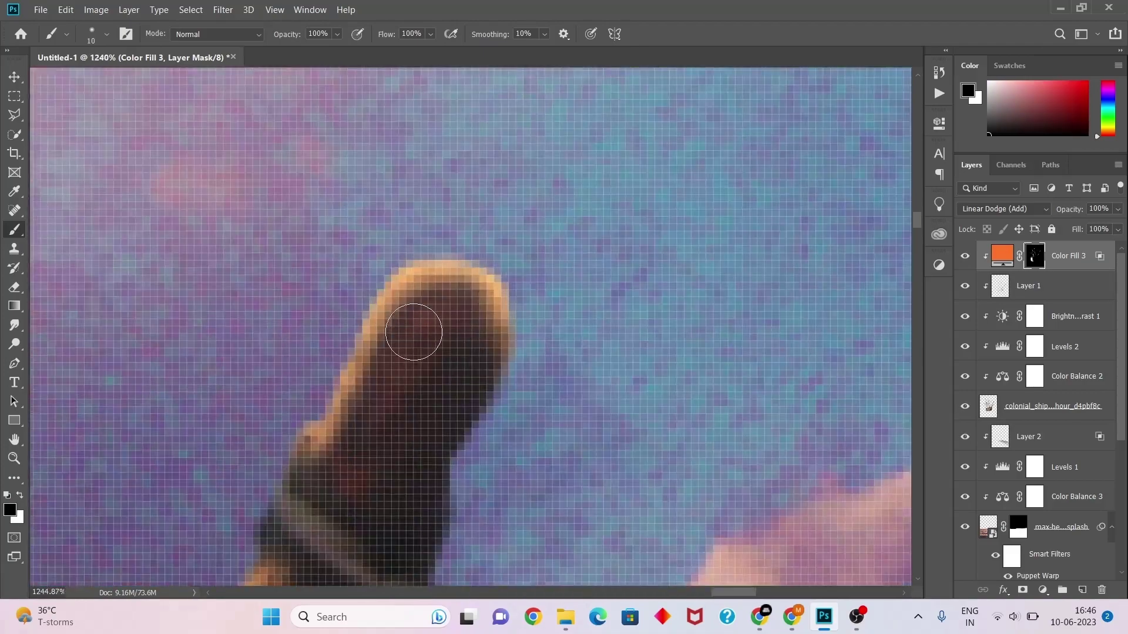
pyautogui.scroll(-5, 411, 328)
pyautogui.scroll(5, 441, 370)
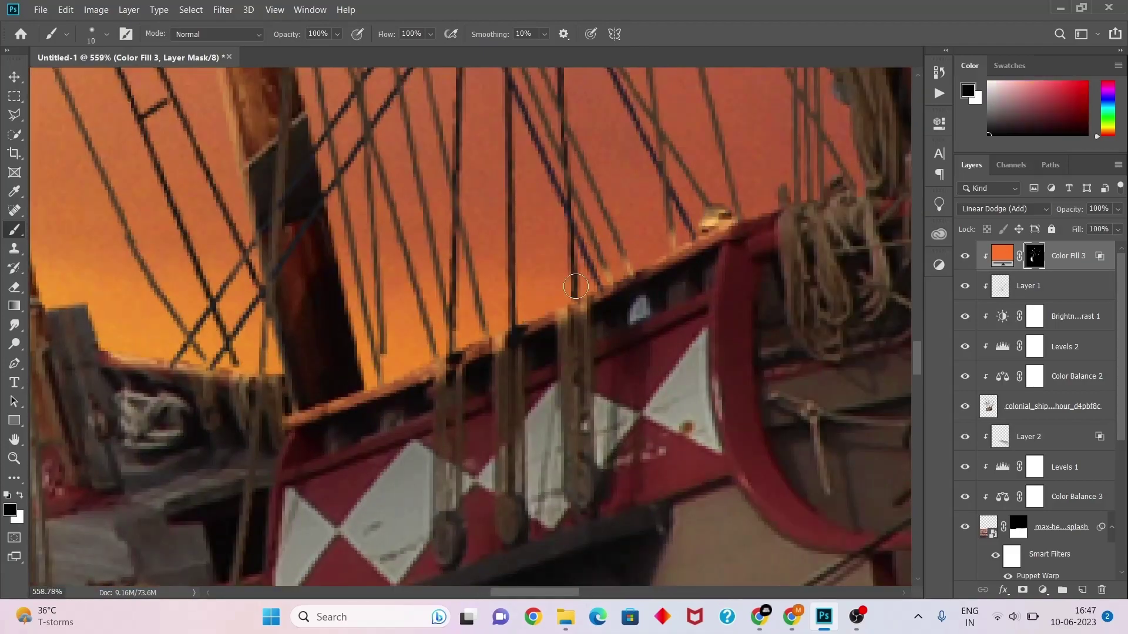
pyautogui.scroll(-2, 287, 439)
pyautogui.scroll(-1, 287, 440)
# - Add a peach Solid Color fill layer blended in Linear Dodge (Add)
pyautogui.press('x')
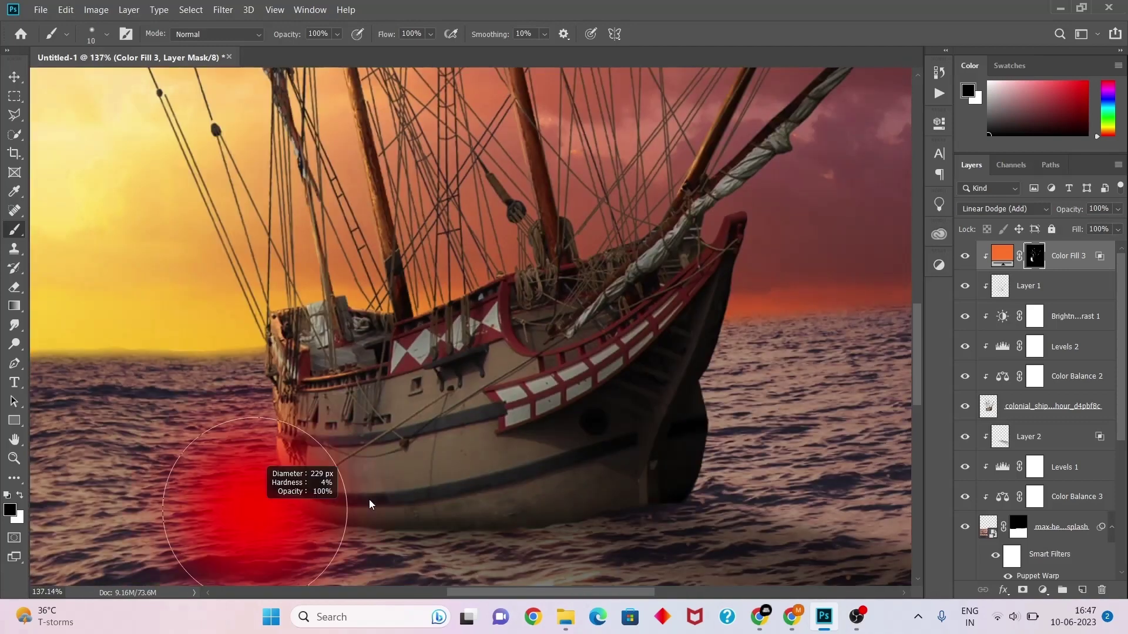
pyautogui.scroll(-2, 369, 509)
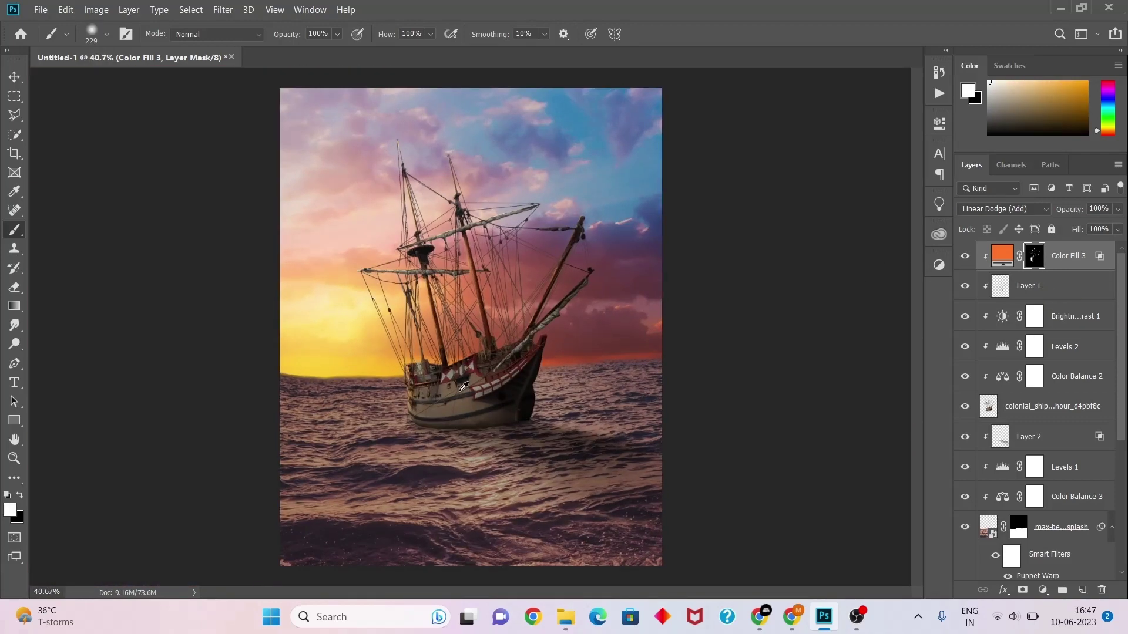
pyautogui.click(1043, 590)
pyautogui.click(1057, 364)
pyautogui.click(799, 106)
pyautogui.click(1032, 96)
pyautogui.click(1002, 208)
pyautogui.click(989, 355)
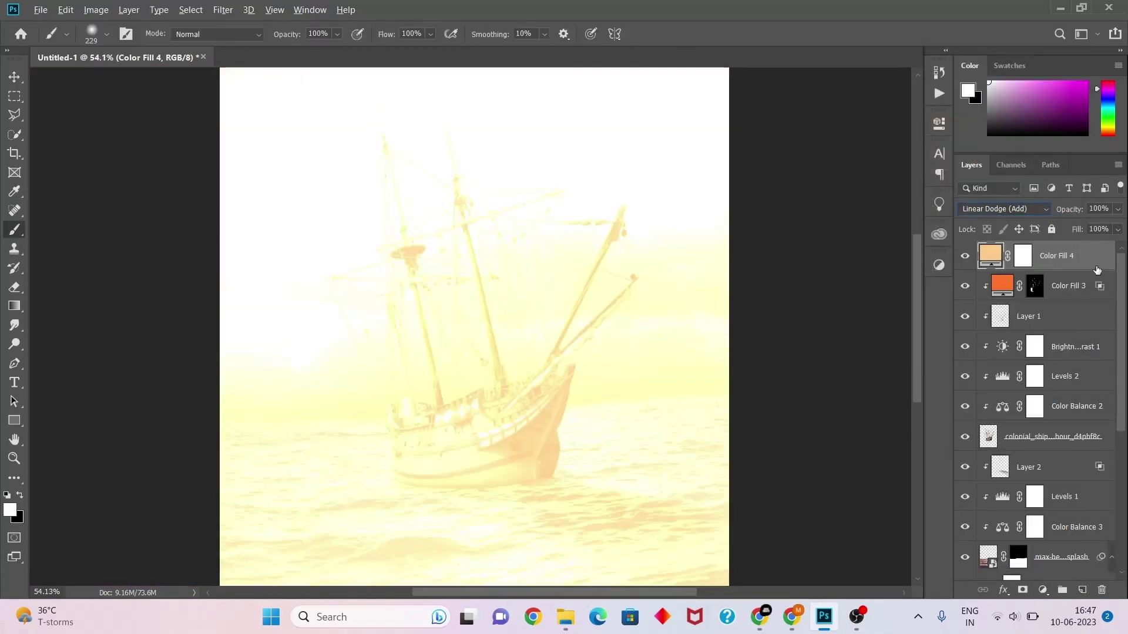
# - Split the Blend If Underlying slider so the peach glow skips the darkest areas
pyautogui.doubleClick(1093, 255)
pyautogui.moveTo(754, 333)
pyautogui.mouseDown()
pyautogui.moveTo(803, 333)
pyautogui.moveTo(775, 333)
pyautogui.mouseUp()
pyautogui.click(1067, 76)
# - Paint the peach glow along the mast's sunlit edge with a small brush
pyautogui.press('b')
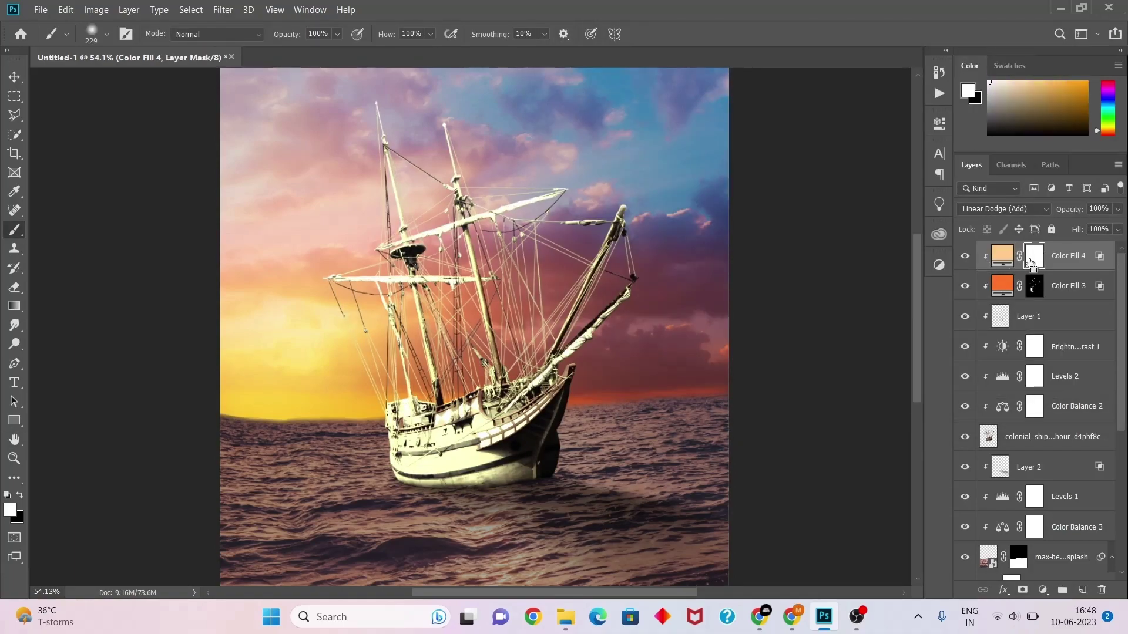
pyautogui.keyDown('alt'); pyautogui.scroll(5, 405, 340); pyautogui.keyUp('alt')
pyautogui.keyDown('alt'); pyautogui.scroll(5, 404, 340); pyautogui.keyUp('alt')
pyautogui.keyDown('alt'); pyautogui.scroll(2, 405, 340); pyautogui.keyUp('alt')
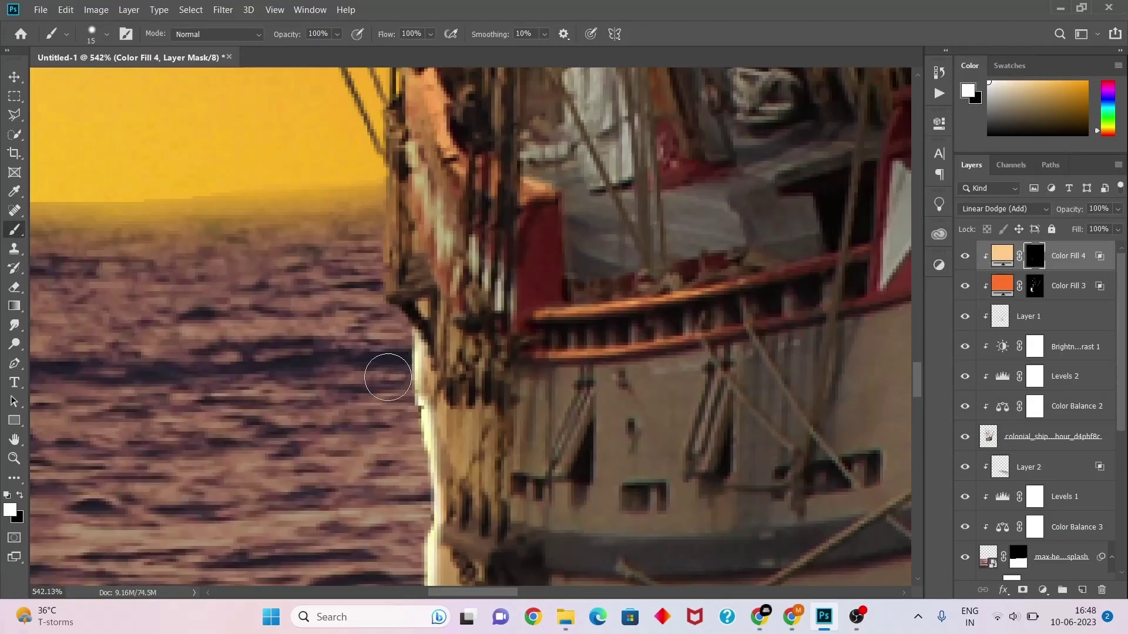
pyautogui.keyDown('alt'); pyautogui.scroll(-5, 365, 253); pyautogui.keyUp('alt')
pyautogui.keyDown('alt'); pyautogui.scroll(6, 446, 463); pyautogui.keyUp('alt')
pyautogui.press('[')
pyautogui.press('[')
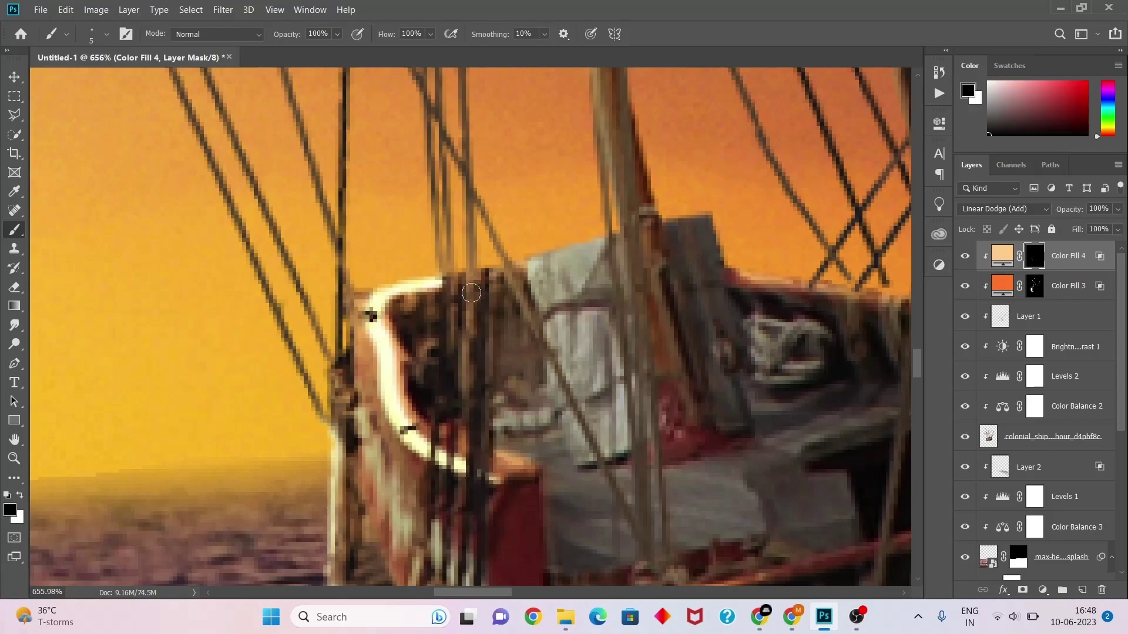
pyautogui.keyDown('alt'); pyautogui.scroll(-5, 371, 317); pyautogui.keyUp('alt')
pyautogui.keyDown('alt'); pyautogui.scroll(5, 341, 309); pyautogui.keyUp('alt')
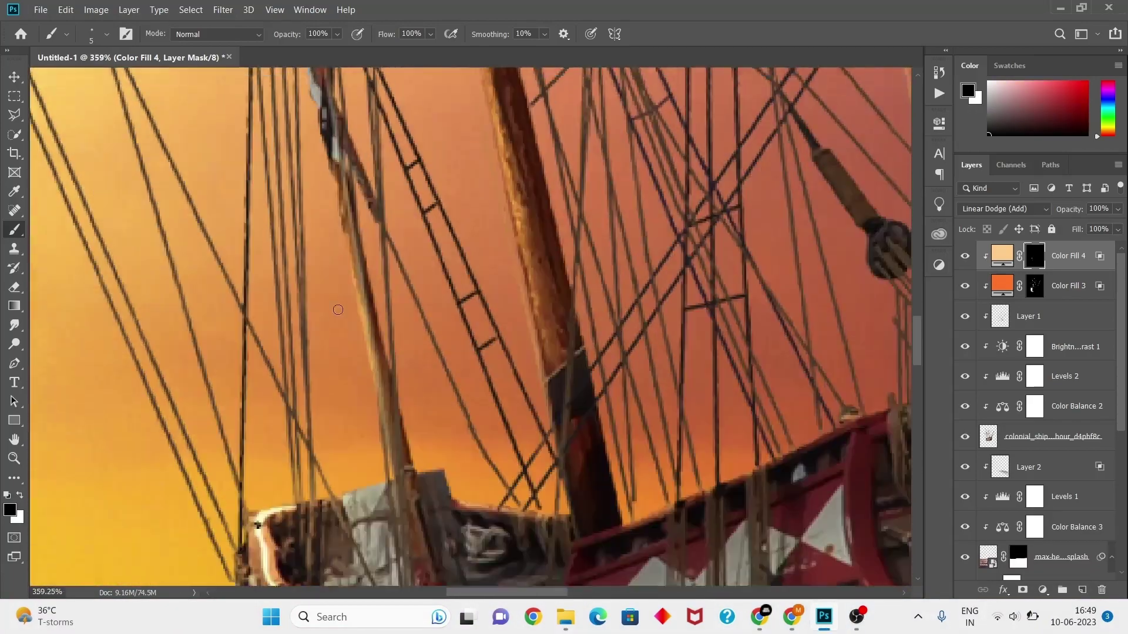
pyautogui.press(']')
pyautogui.press(']')
pyautogui.press(']')
pyautogui.press('x')
pyautogui.moveTo(413, 479); pyautogui.dragTo(420, 549)
# - Add a second bright peach highlight streak along the mast edge and review it
pyautogui.scroll(-8, 397, 272)
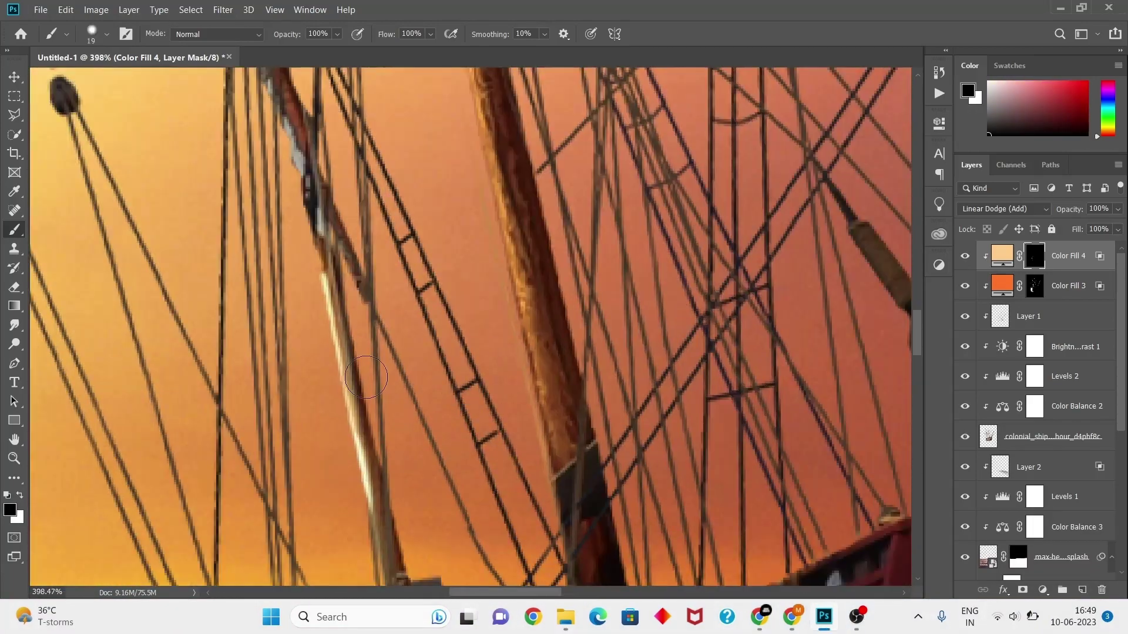
pyautogui.press(']')
pyautogui.press(']')
pyautogui.press(']')
pyautogui.keyDown('alt'); pyautogui.scroll(8, 397, 272); pyautogui.keyUp('alt')
pyautogui.press('[')
pyautogui.press('[')
pyautogui.press('[')
pyautogui.press('x')
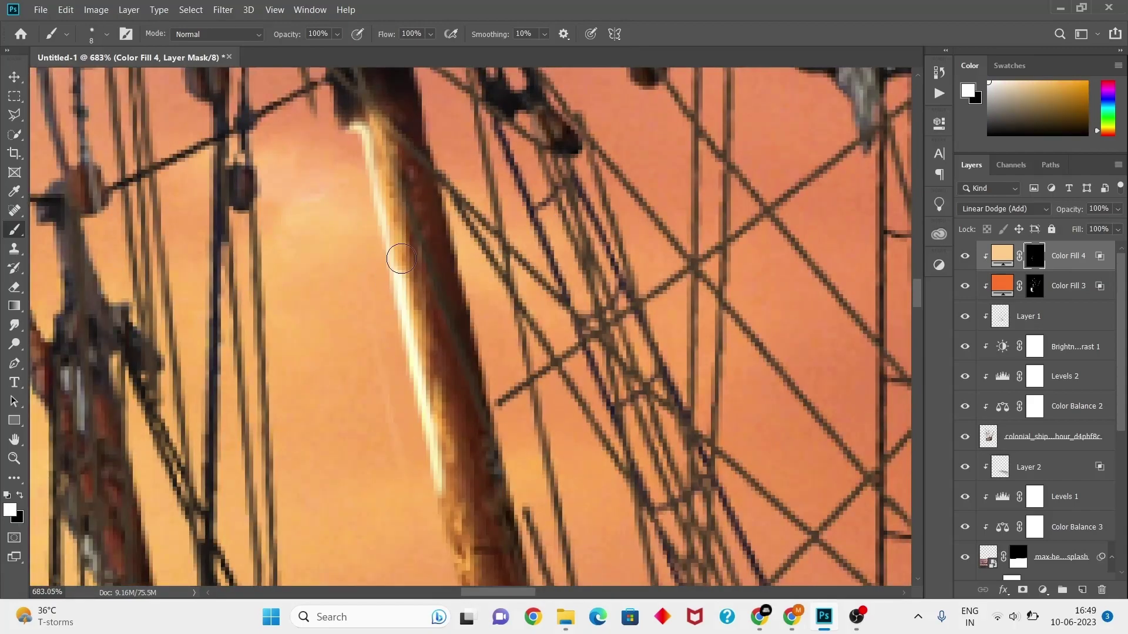
pyautogui.moveTo(417, 460); pyautogui.dragTo(447, 546)
pyautogui.keyDown('alt'); pyautogui.scroll(-2, 385, 182); pyautogui.keyUp('alt')
pyautogui.scroll(-2, 397, 294)
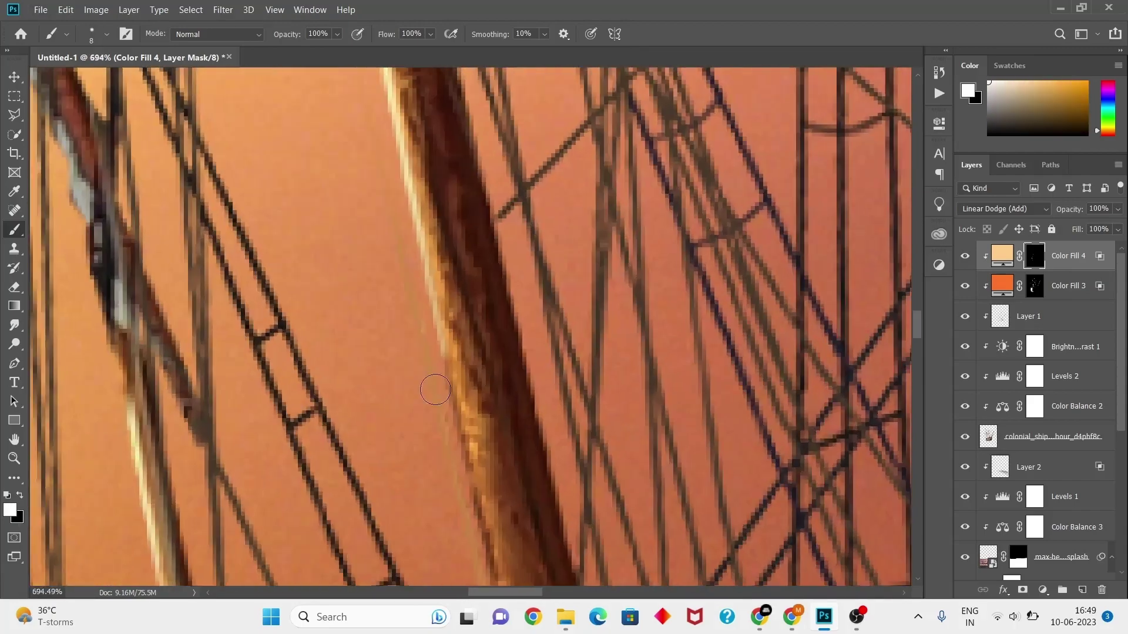
pyautogui.scroll(-4, 412, 329)
pyautogui.scroll(4, 433, 365)
pyautogui.scroll(-1, 433, 364)
pyautogui.scroll(2, 433, 365)
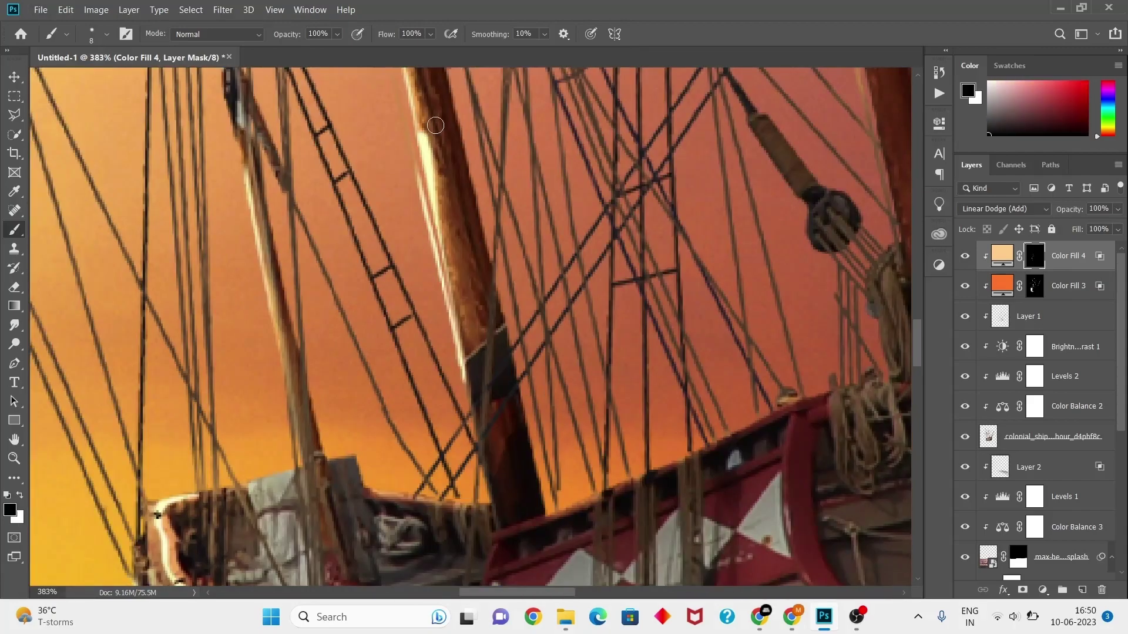
pyautogui.scroll(-3, 450, 223)
pyautogui.scroll(5, 416, 257)
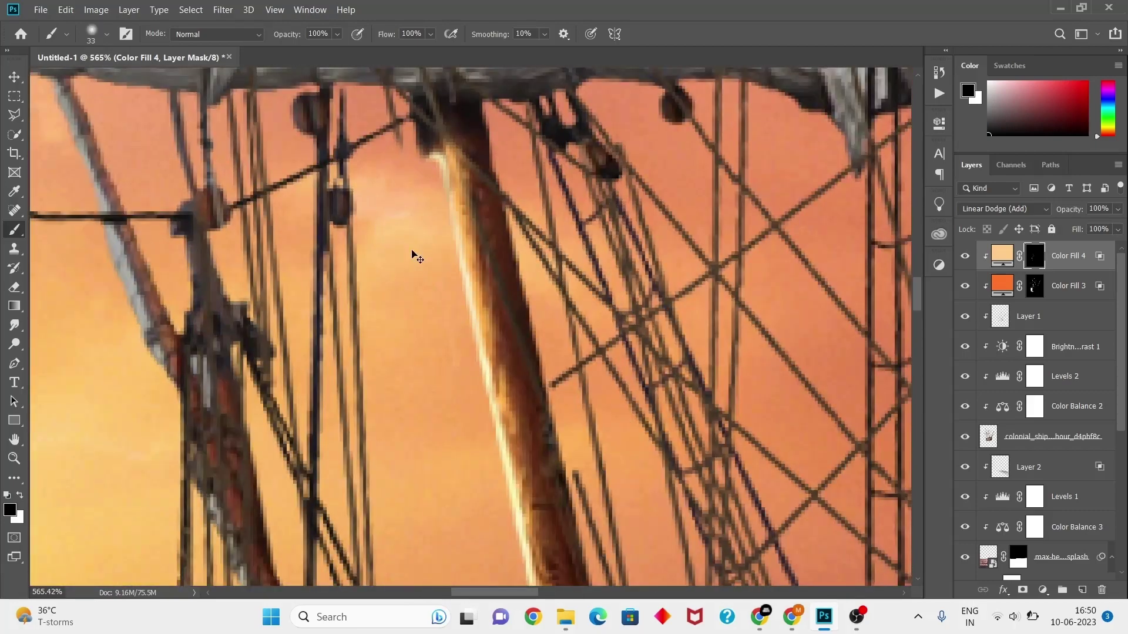
pyautogui.scroll(-4, 403, 211)
pyautogui.scroll(3, 442, 216)
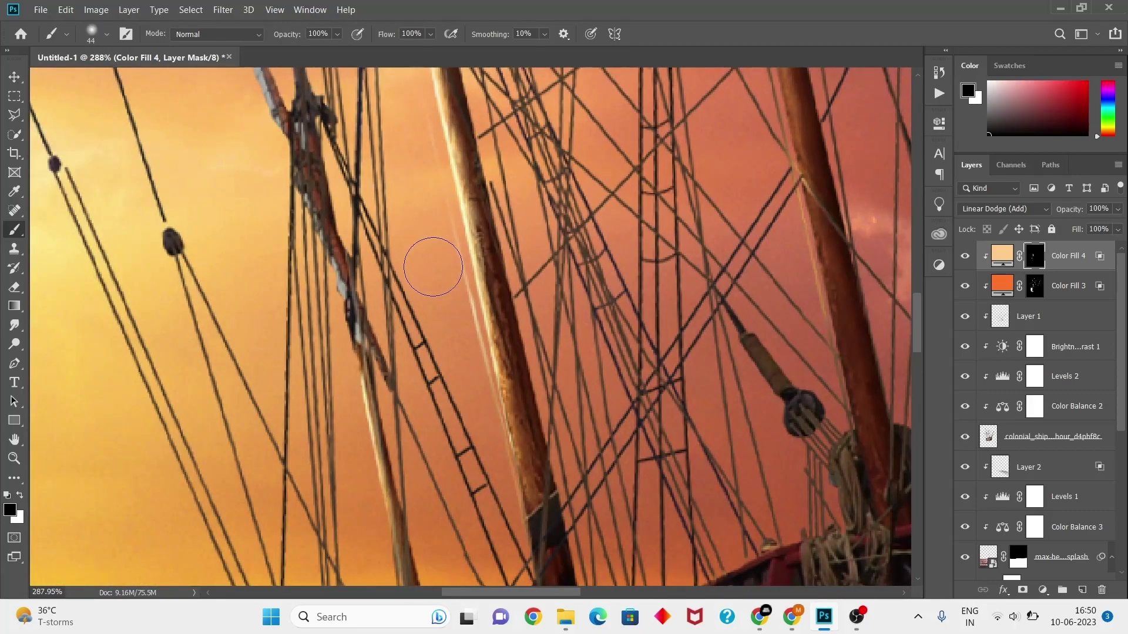
pyautogui.scroll(-4, 433, 267)
pyautogui.scroll(2, 460, 167)
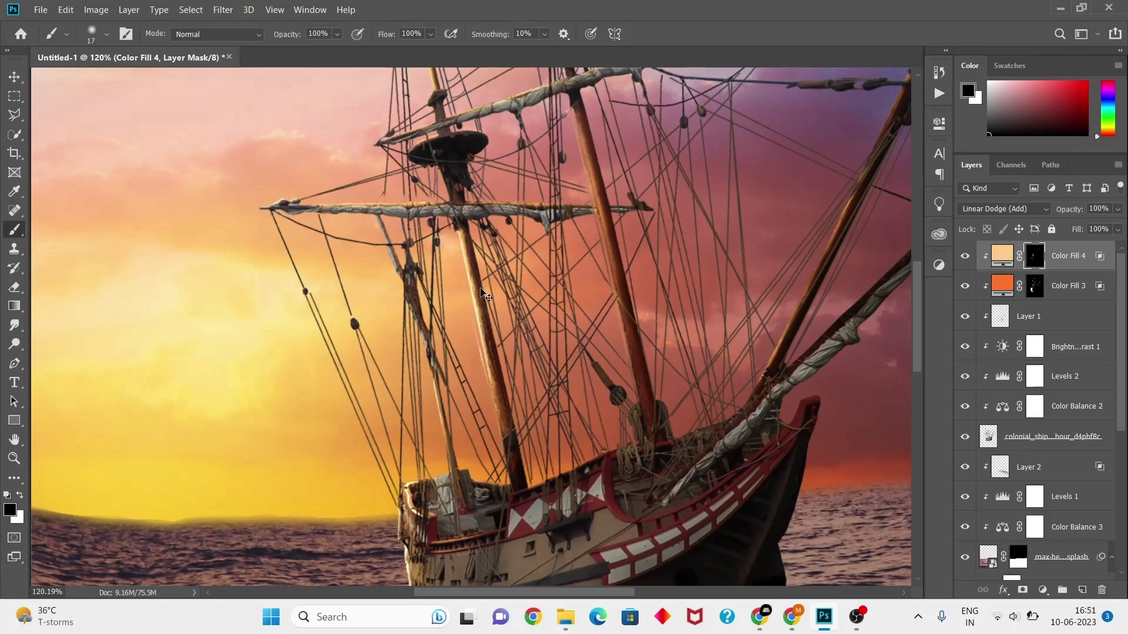
# - With a fine white brush on the glow mask, highlight the yard's top and a rope
pyautogui.scroll(-2, 481, 294)
pyautogui.scroll(1, 564, 250)
pyautogui.scroll(2, 552, 235)
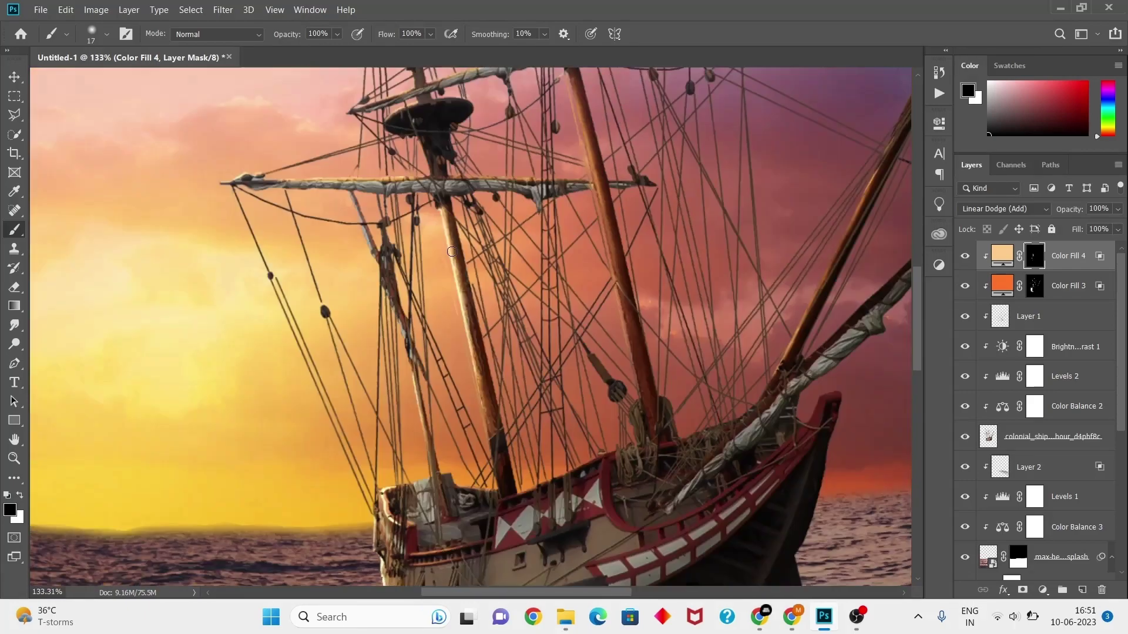
pyautogui.scroll(2, 528, 188)
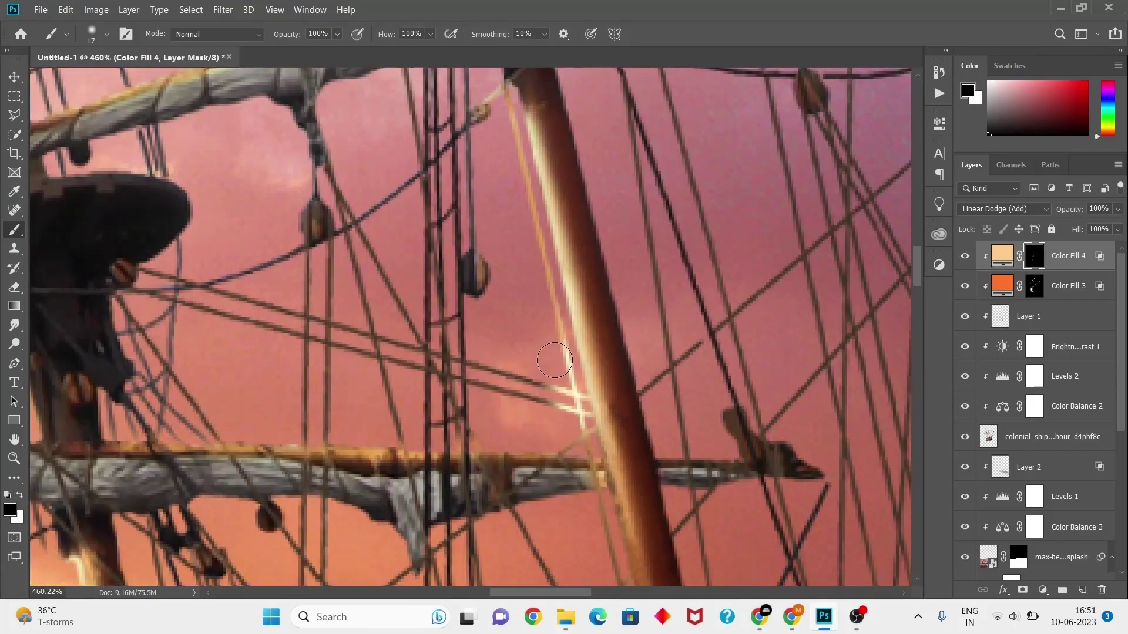
pyautogui.scroll(-2, 559, 305)
pyautogui.scroll(1, 570, 243)
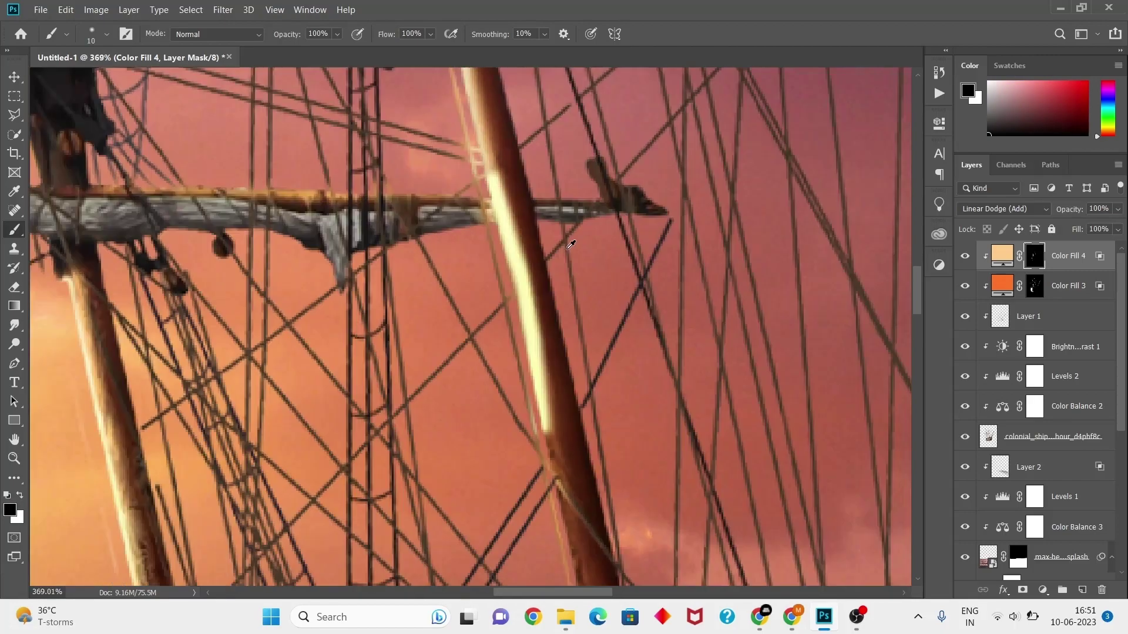
pyautogui.scroll(2, 570, 241)
pyautogui.scroll(1, 416, 259)
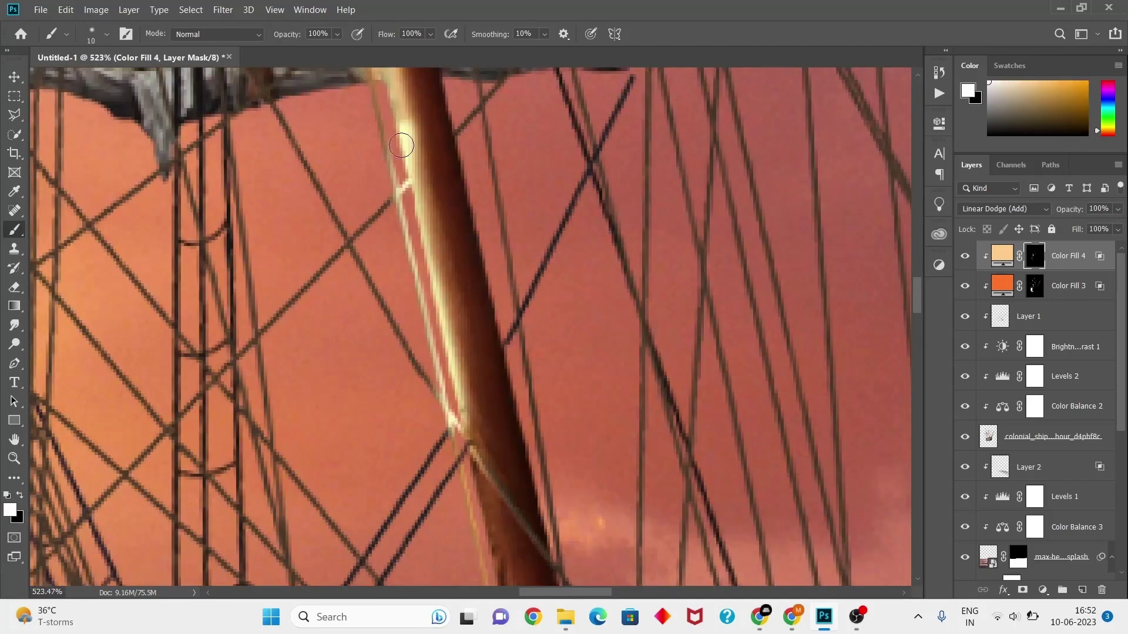
pyautogui.scroll(-5, 431, 375)
pyautogui.scroll(1, 497, 235)
pyautogui.scroll(4, 497, 194)
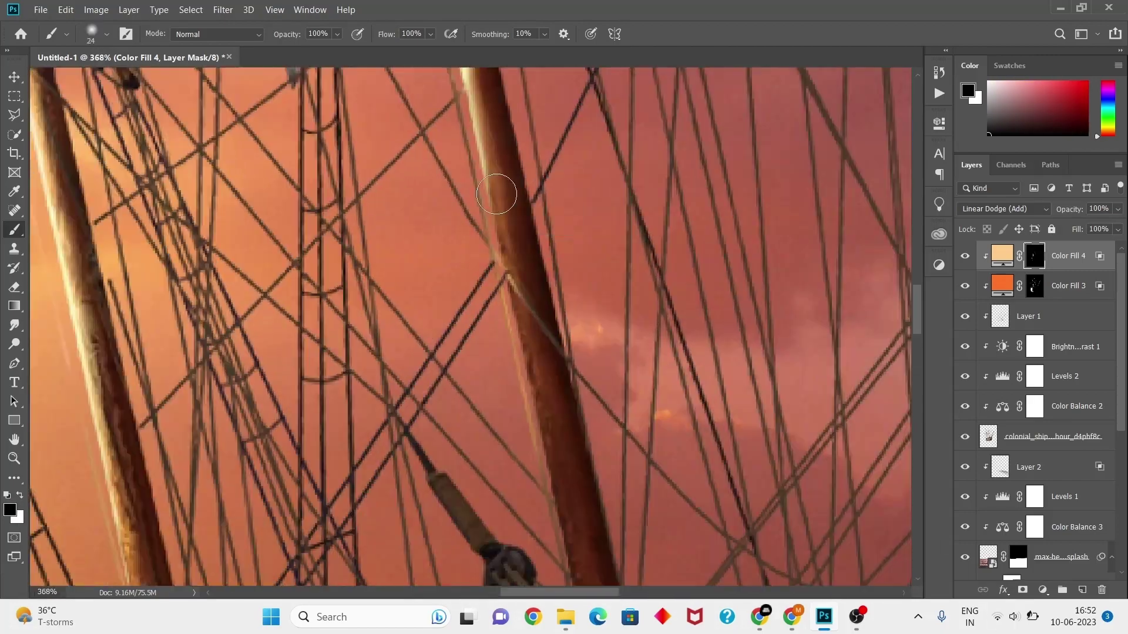
pyautogui.scroll(2, 496, 227)
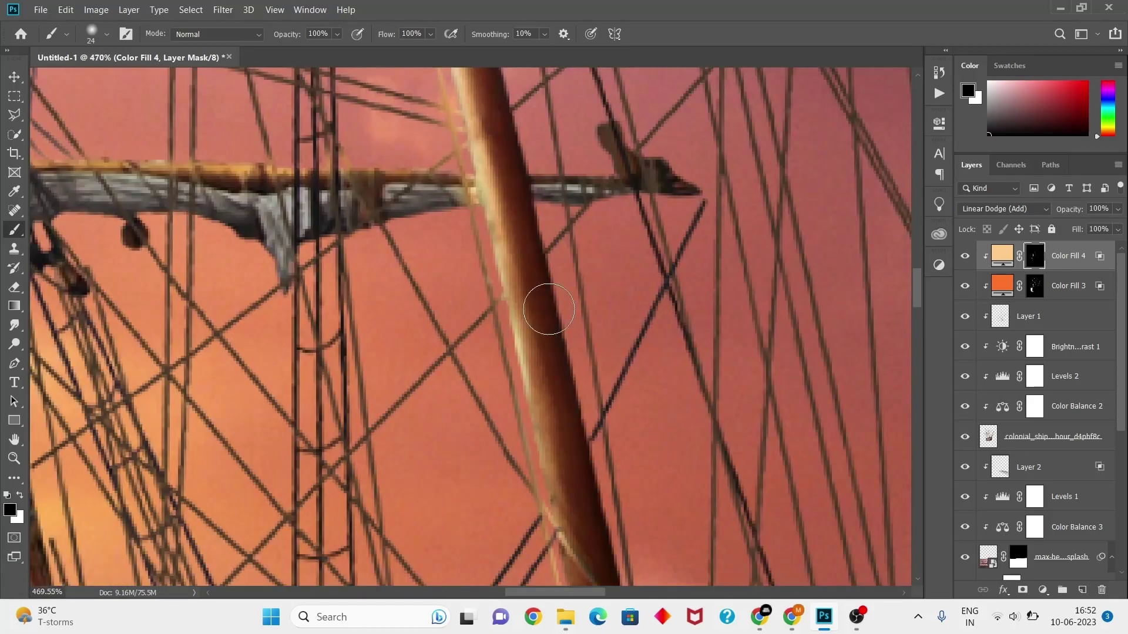
pyautogui.scroll(-5, 548, 309)
pyautogui.scroll(3, 470, 235)
pyautogui.scroll(2, 434, 188)
pyautogui.scroll(1, 416, 153)
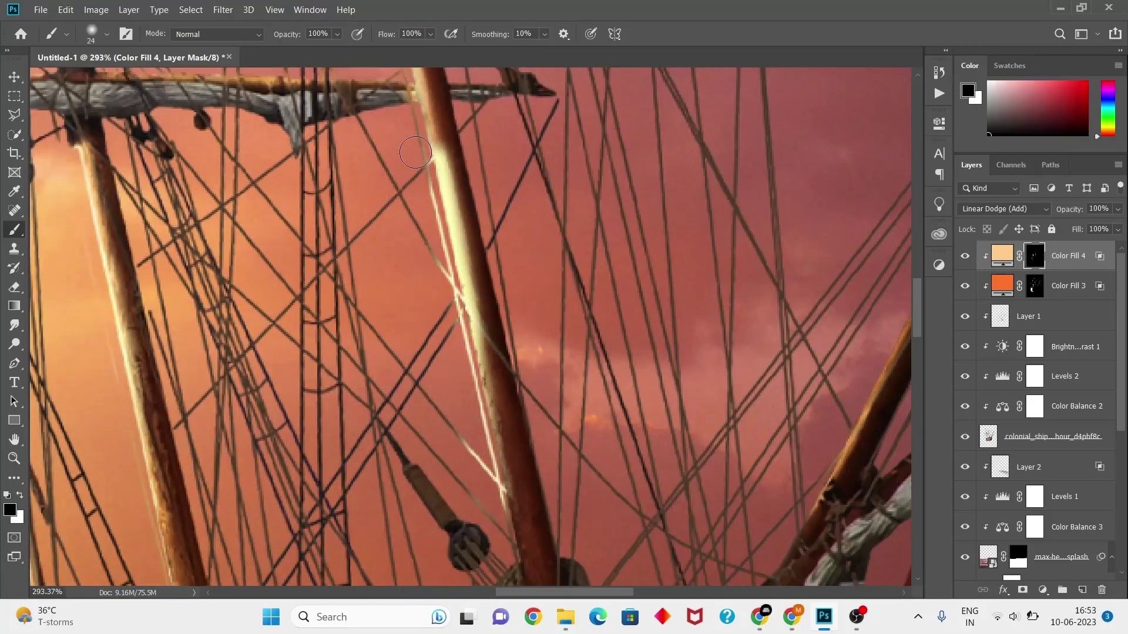
pyautogui.scroll(2, 459, 142)
pyautogui.scroll(-5, 459, 176)
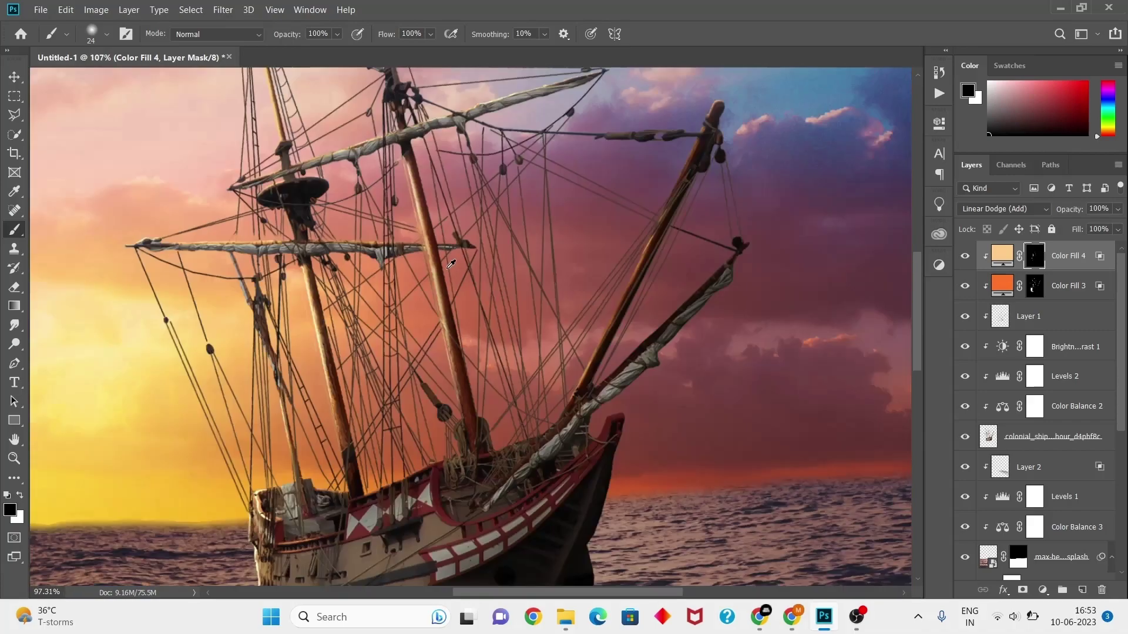
pyautogui.scroll(5, 574, 218)
pyautogui.press('x')
pyautogui.scroll(-2, 443, 453)
pyautogui.press('x')
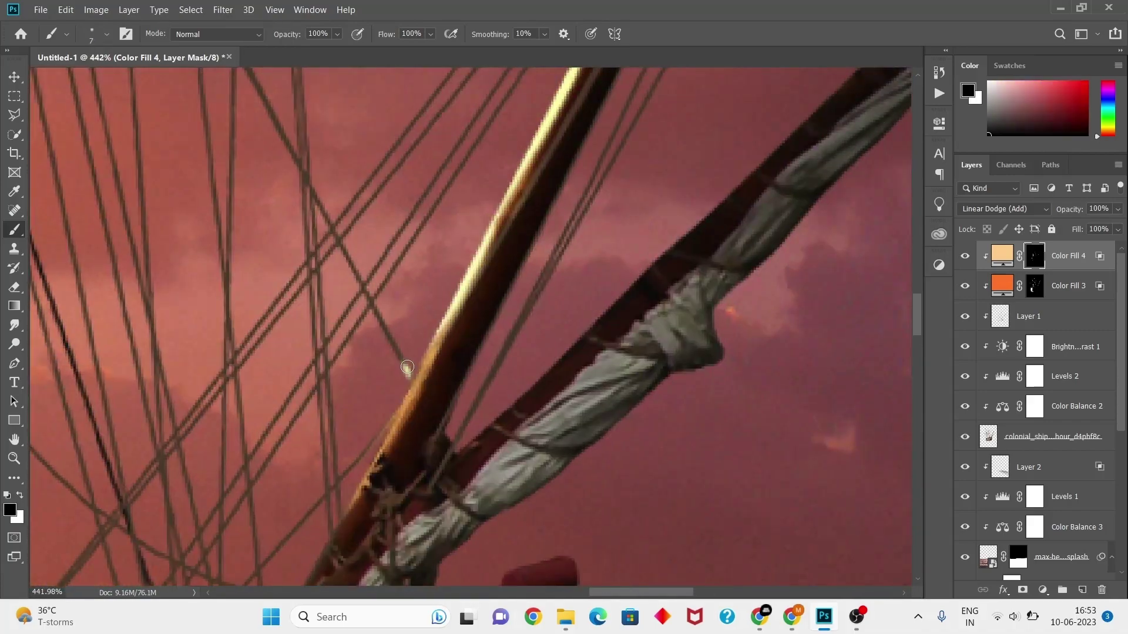
pyautogui.scroll(1, 403, 370)
pyautogui.press(']')
pyautogui.press(']')
pyautogui.press(']')
pyautogui.scroll(2, 491, 295)
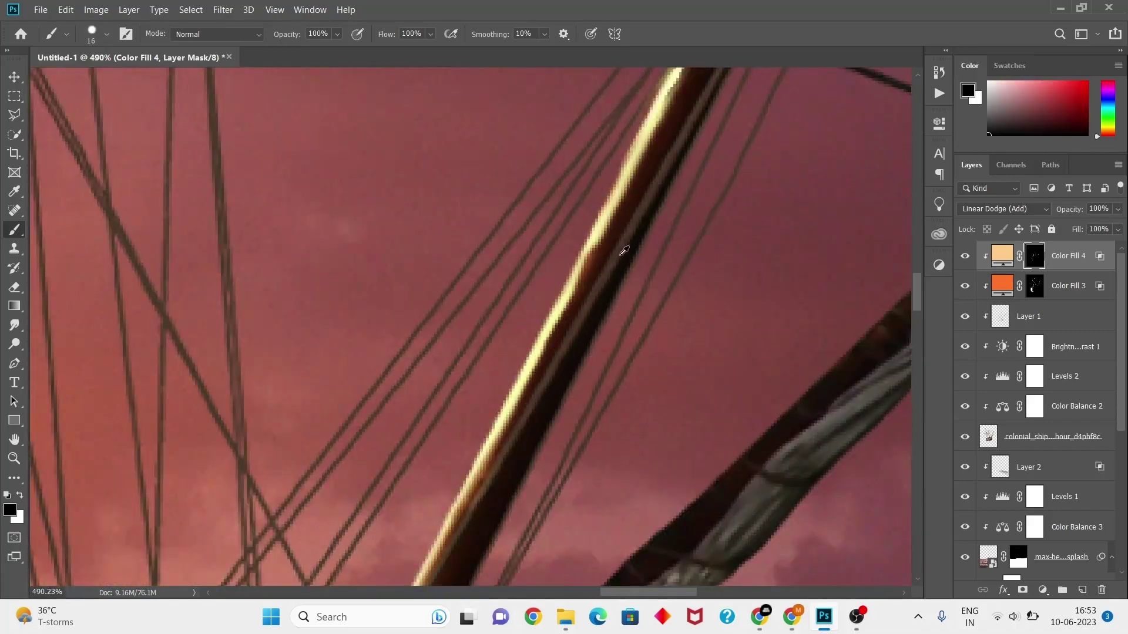
pyautogui.scroll(-1, 624, 251)
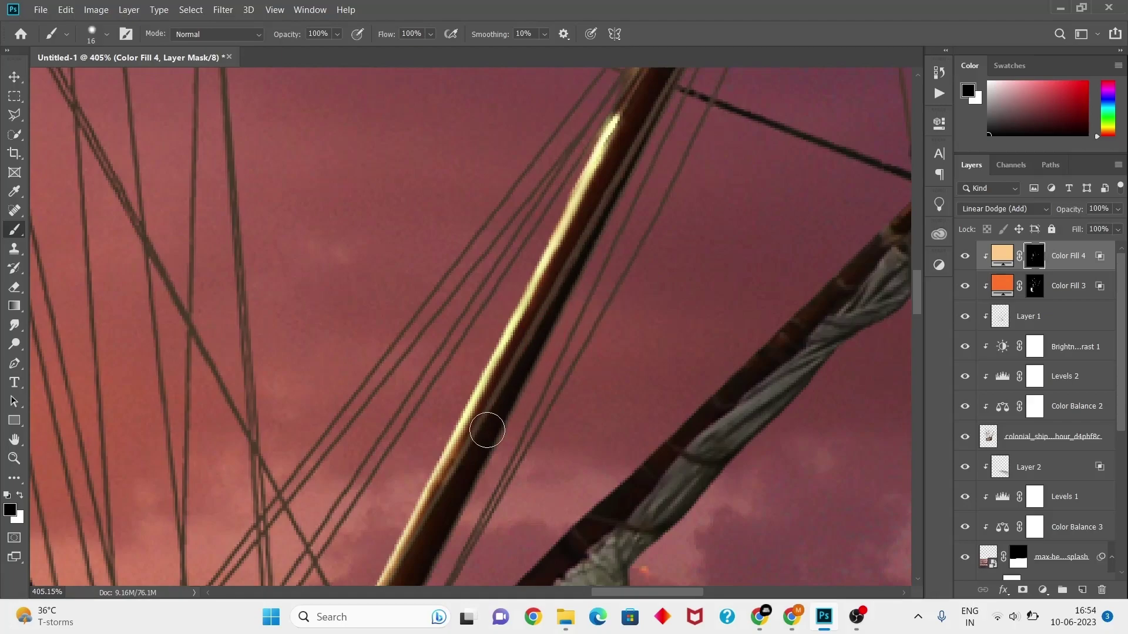
pyautogui.scroll(-1, 629, 214)
pyautogui.scroll(-3, 491, 315)
pyautogui.scroll(2, 297, 240)
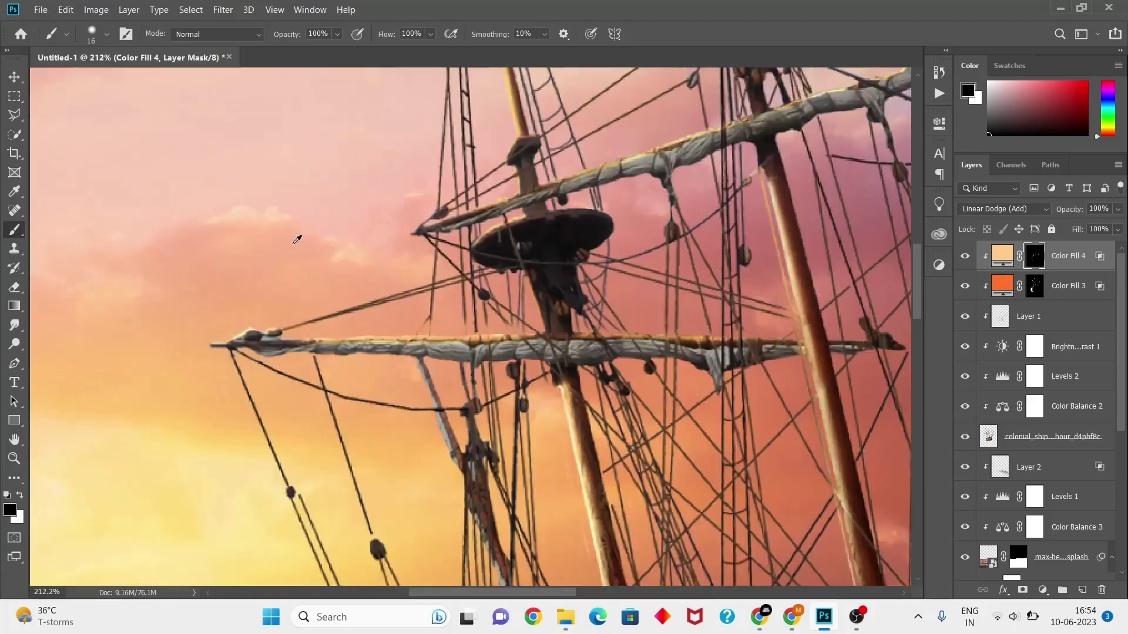
pyautogui.scroll(5, 297, 239)
pyautogui.press('x')
pyautogui.press('[')
pyautogui.press('[')
pyautogui.press('[')
pyautogui.moveTo(242, 402); pyautogui.dragTo(533, 399)
pyautogui.moveTo(254, 357); pyautogui.dragTo(451, 305)
# - Paint another yard's top-edge highlight and small highlight touches near the mast
pyautogui.scroll(-7, 451, 305)
pyautogui.scroll(4, 507, 276)
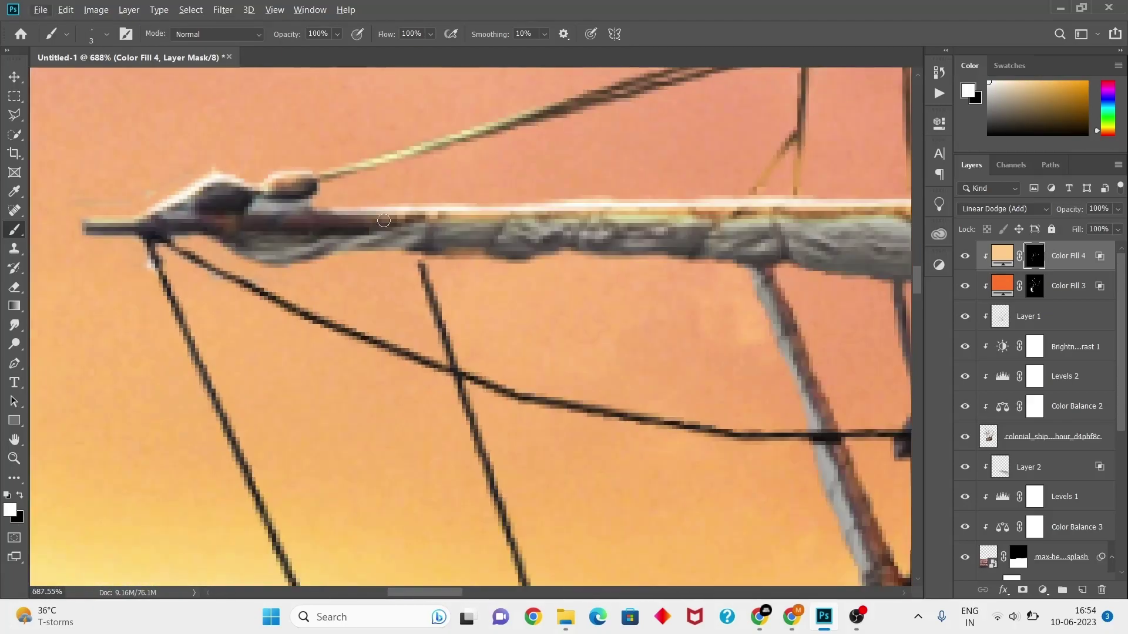
pyautogui.scroll(-4, 506, 276)
pyautogui.scroll(2, 506, 276)
pyautogui.scroll(1, 507, 276)
pyautogui.scroll(1, 587, 265)
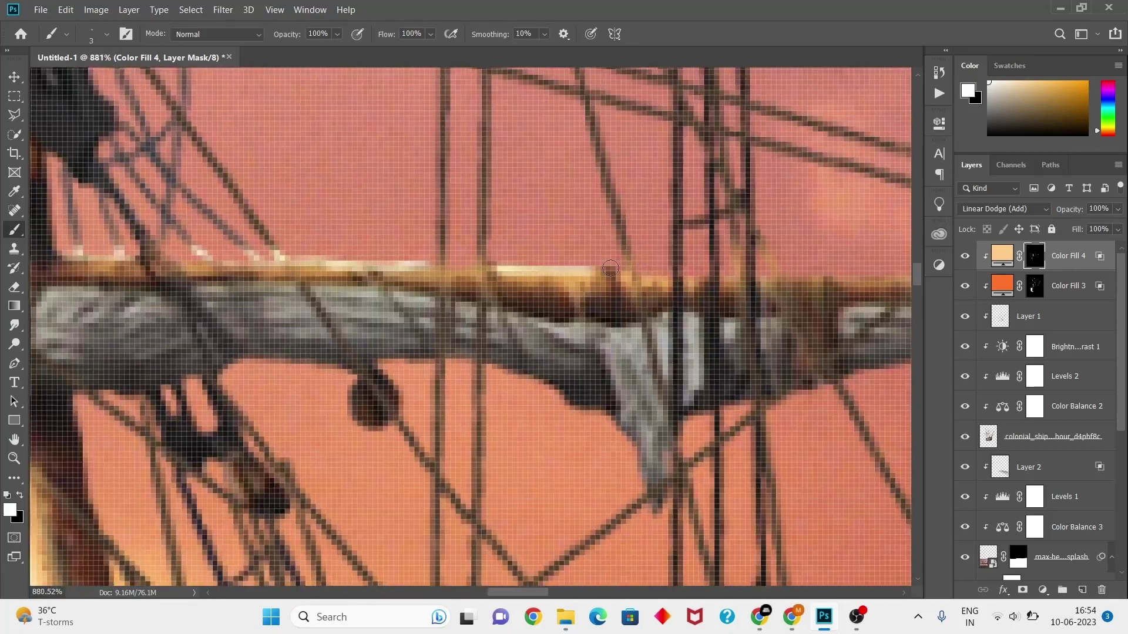
pyautogui.scroll(1, 702, 243)
pyautogui.scroll(-4, 702, 243)
pyautogui.scroll(3, 617, 270)
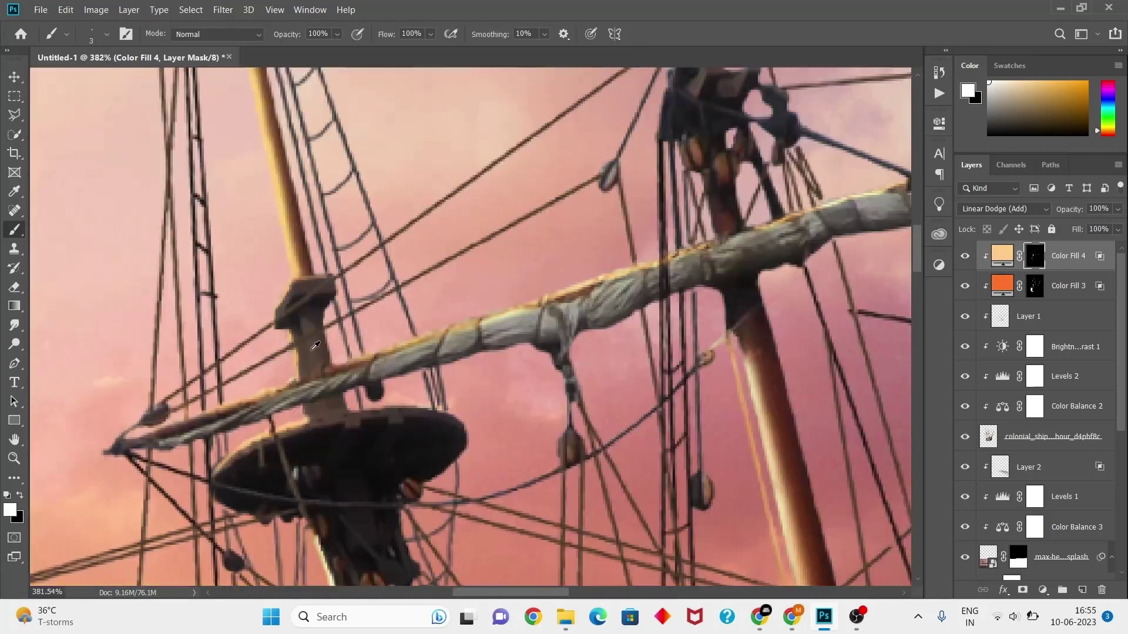
pyautogui.scroll(1, 575, 288)
pyautogui.scroll(-1, 541, 300)
pyautogui.scroll(4, 541, 300)
pyautogui.moveTo(198, 470); pyautogui.dragTo(431, 408)
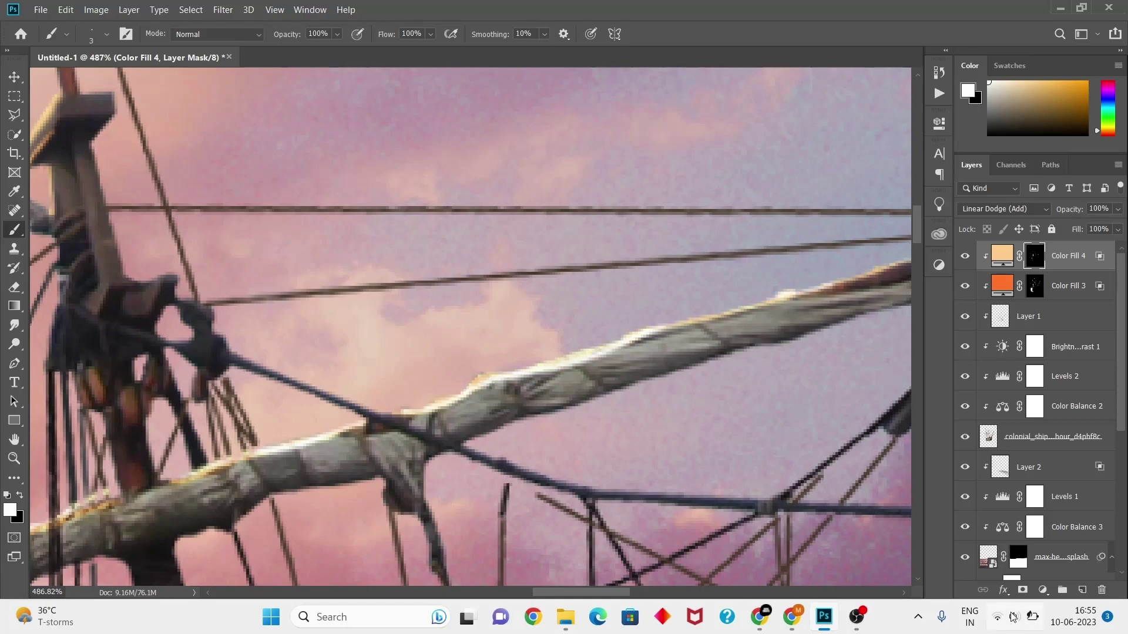
pyautogui.scroll(-2, 780, 294)
pyautogui.scroll(-2, 705, 306)
pyautogui.scroll(3, 663, 312)
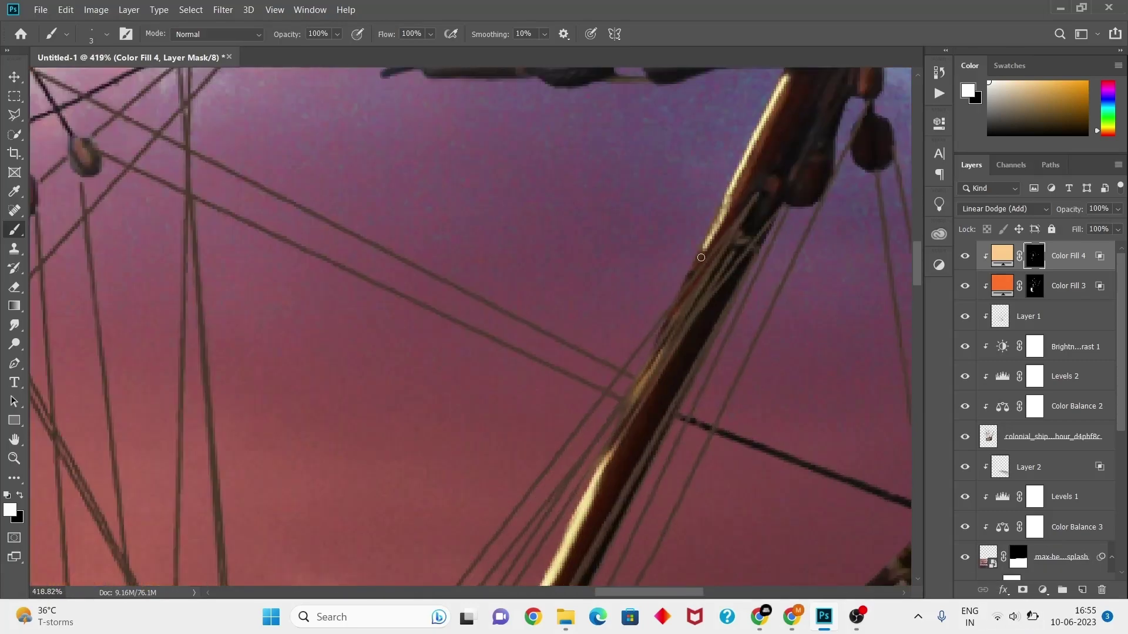
pyautogui.moveTo(631, 385); pyautogui.dragTo(652, 391)
# - With a smaller brush, paint a bright highlight along the mast's left edge
pyautogui.scroll(-5, 711, 427)
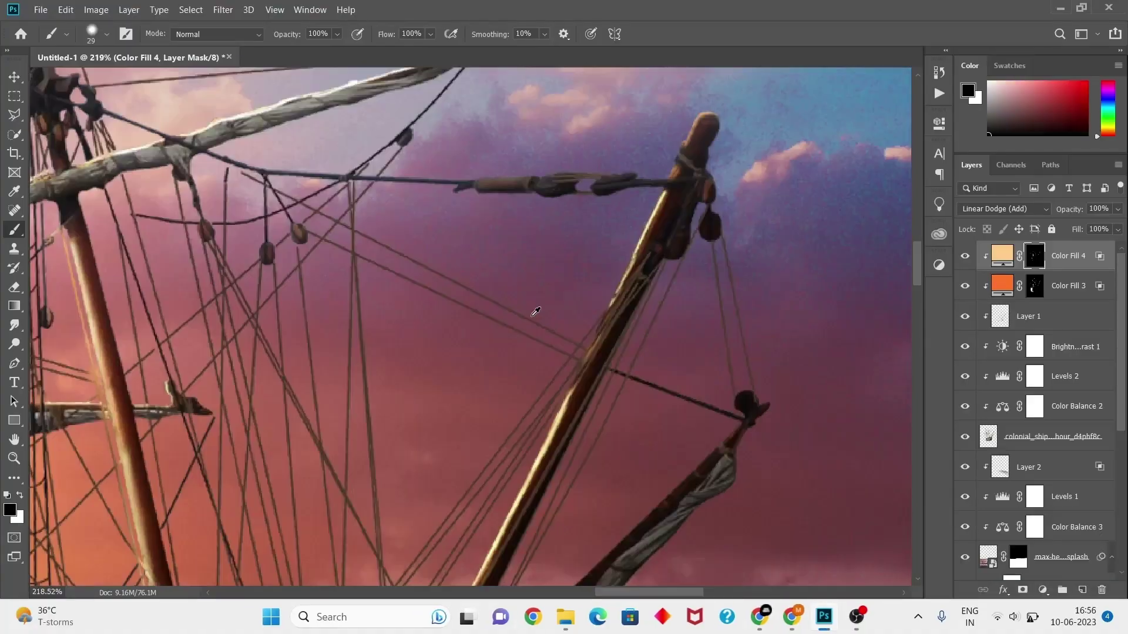
pyautogui.scroll(5, 532, 309)
pyautogui.scroll(-5, 496, 449)
pyautogui.press('[')
pyautogui.press('[')
pyautogui.press('[')
pyautogui.scroll(5, 437, 473)
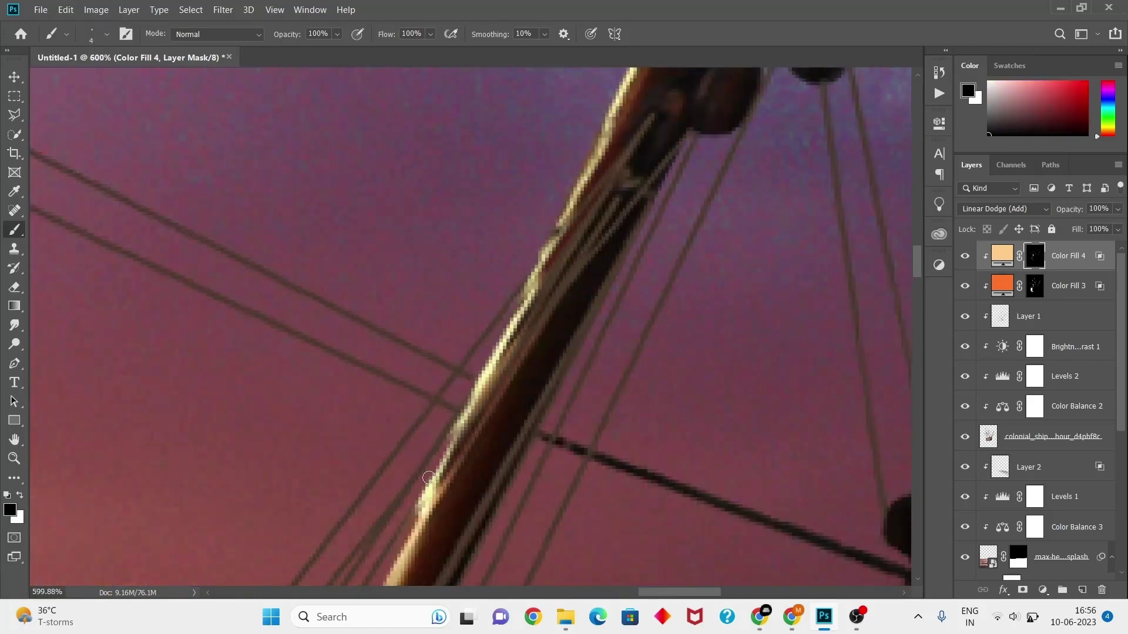
pyautogui.scroll(-5, 455, 340)
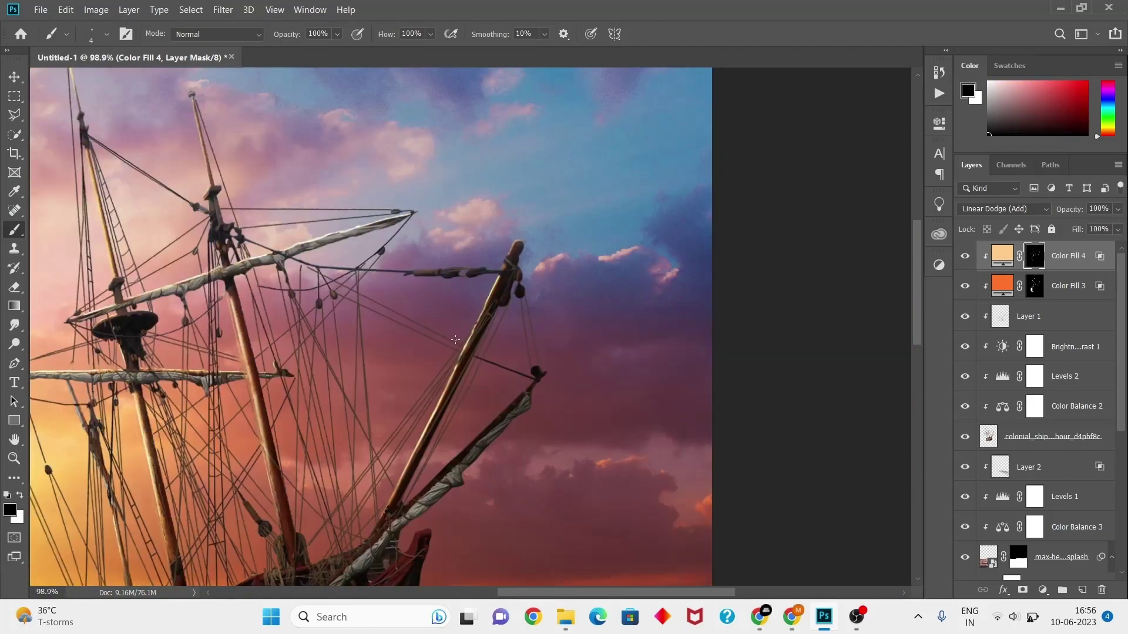
pyautogui.scroll(6, 535, 259)
pyautogui.press('[')
pyautogui.press('x')
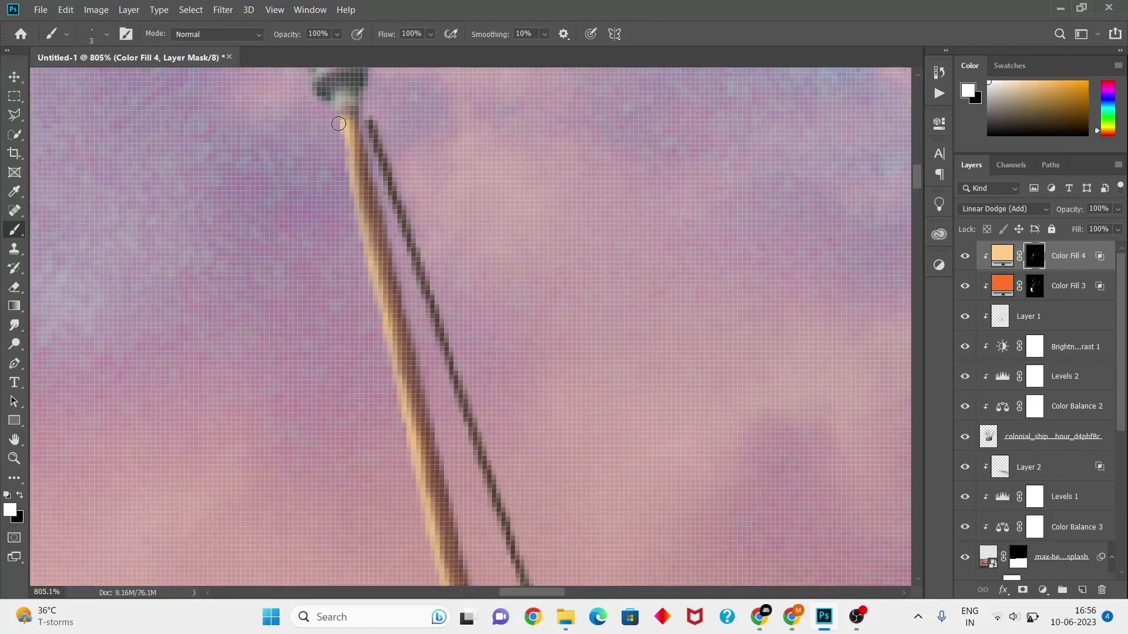
pyautogui.scroll(1, 384, 338)
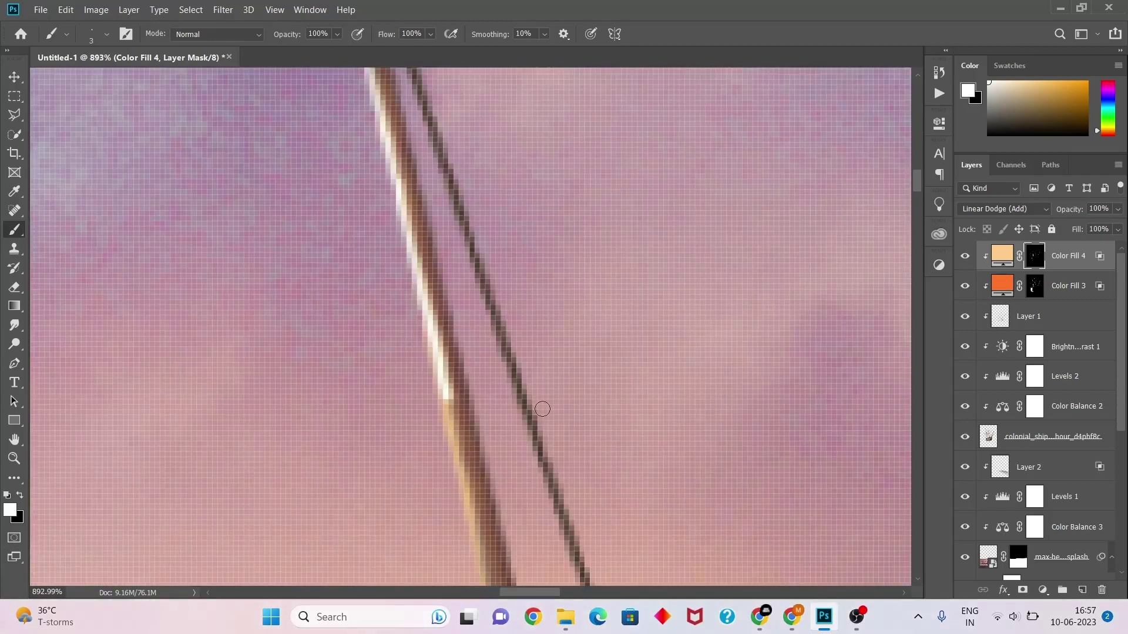
pyautogui.scroll(-4, 542, 409)
pyautogui.scroll(3, 456, 440)
pyautogui.press('x')
pyautogui.moveTo(443, 475); pyautogui.dragTo(443, 295)
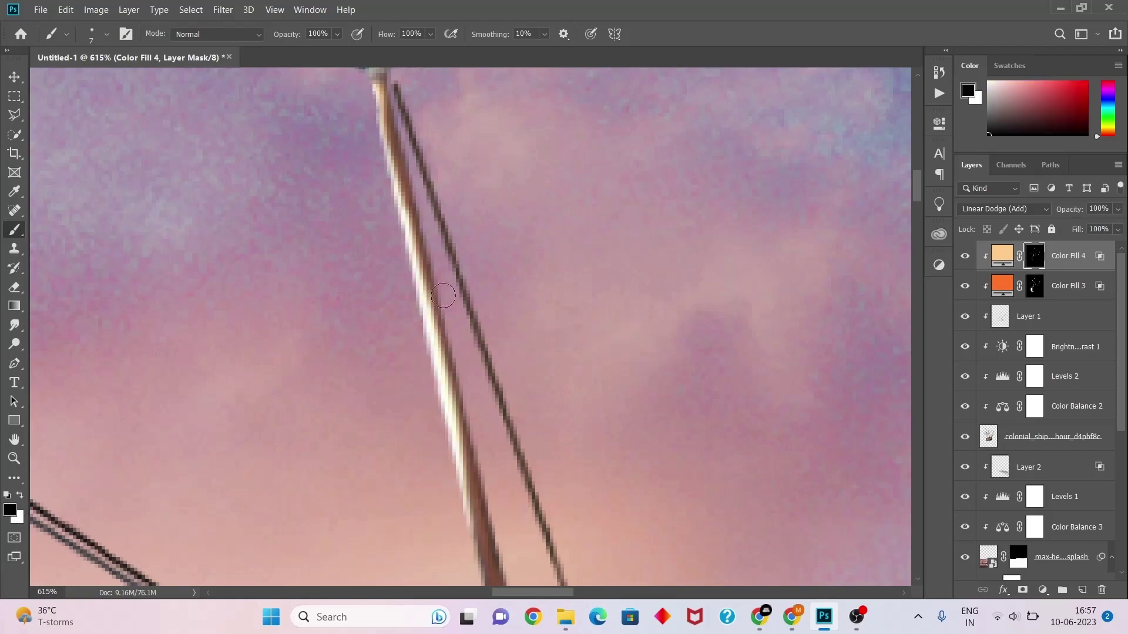
pyautogui.scroll(-5, 451, 427)
pyautogui.scroll(4, 212, 244)
pyautogui.scroll(2, 385, 118)
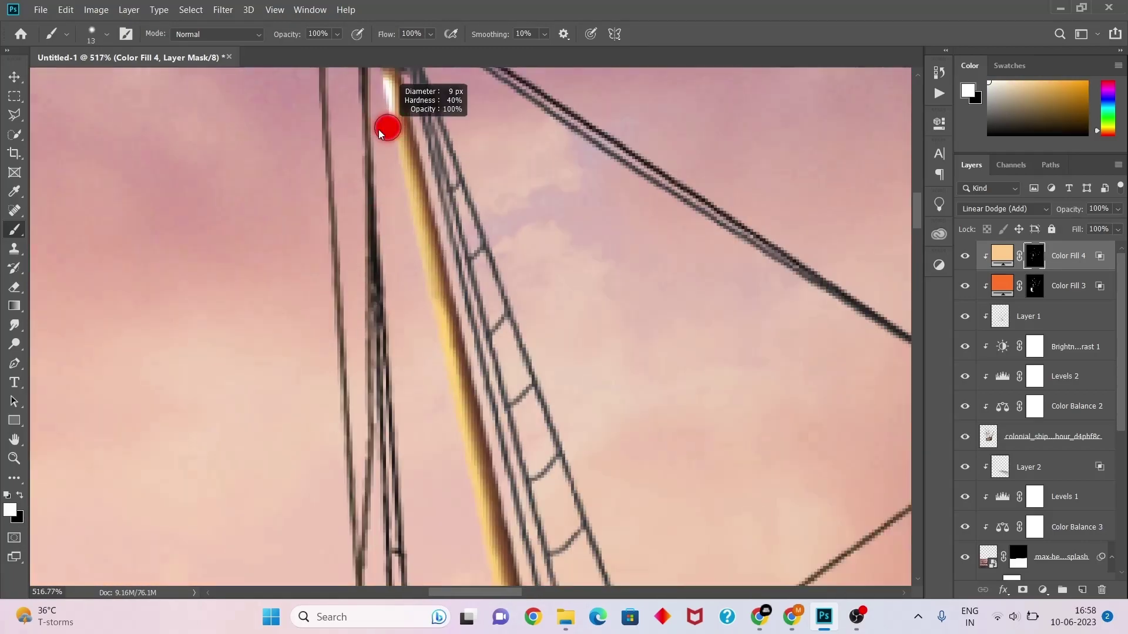
pyautogui.scroll(-5, 490, 531)
pyautogui.scroll(5, 435, 365)
pyautogui.press('[')
pyautogui.press('[')
pyautogui.press('[')
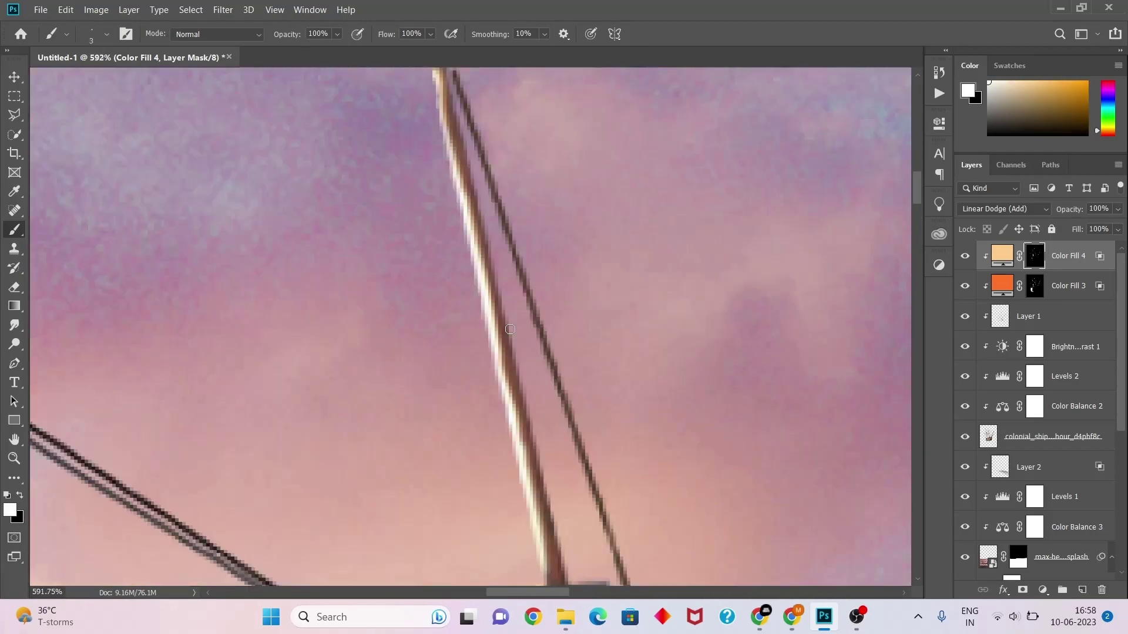
pyautogui.scroll(-5, 478, 216)
pyautogui.scroll(1, 420, 326)
pyautogui.scroll(-2, 421, 327)
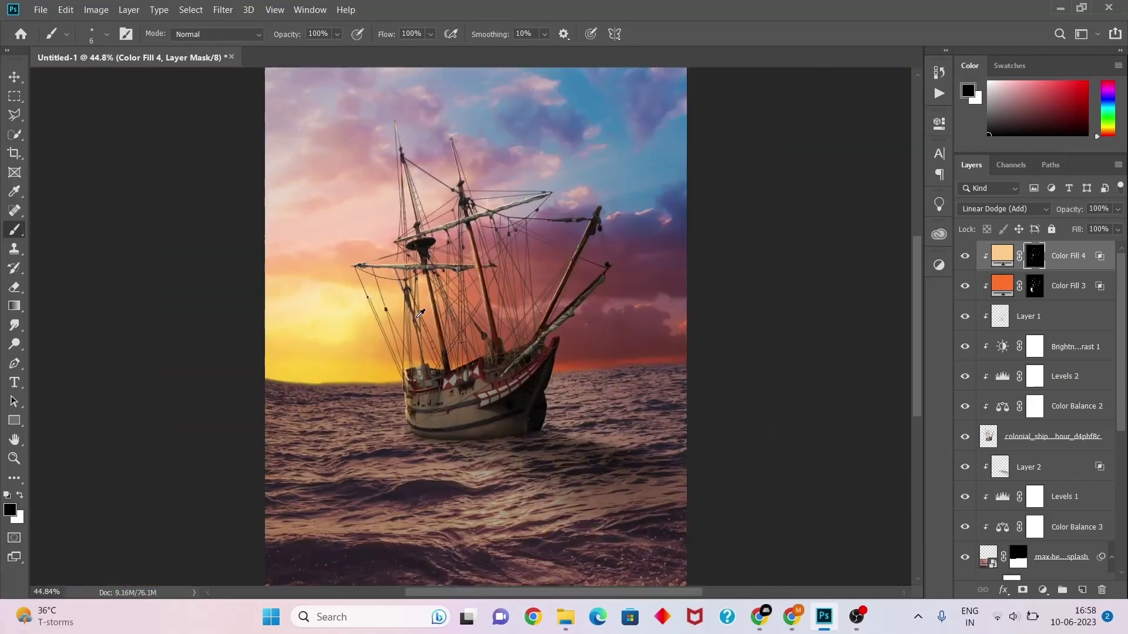
pyautogui.scroll(5, 511, 425)
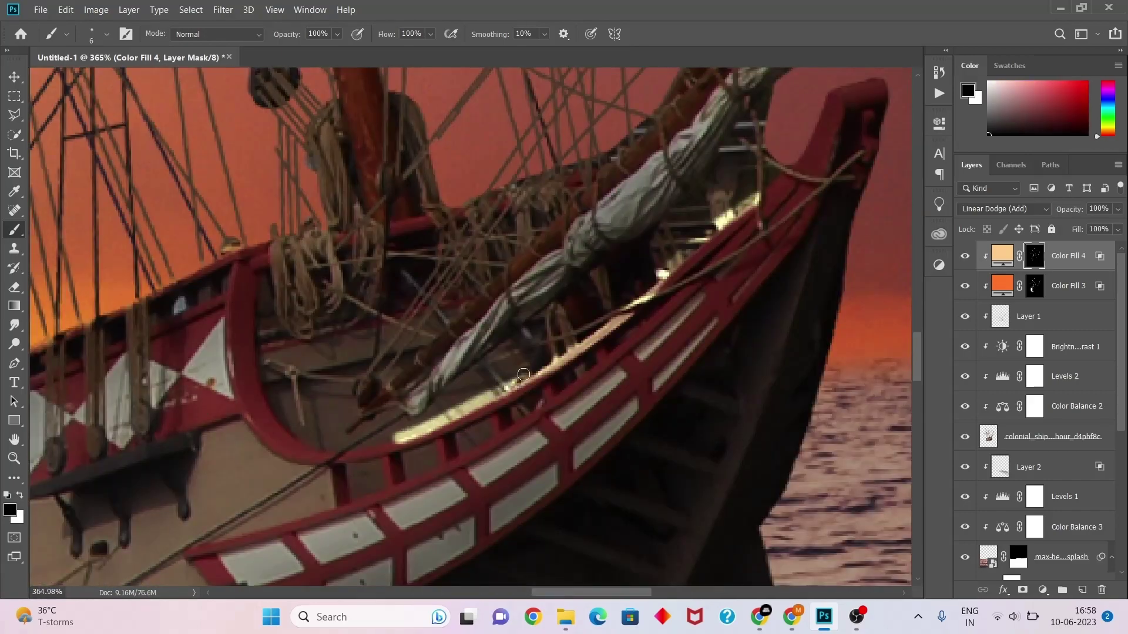
# - Add an orange Solid Color fill layer blended as Linear Dodge (Add), with Blend If settings
pyautogui.scroll(-2, 770, 187)
pyautogui.scroll(-4, 770, 186)
pyautogui.click(1043, 590)
pyautogui.click(1028, 335)
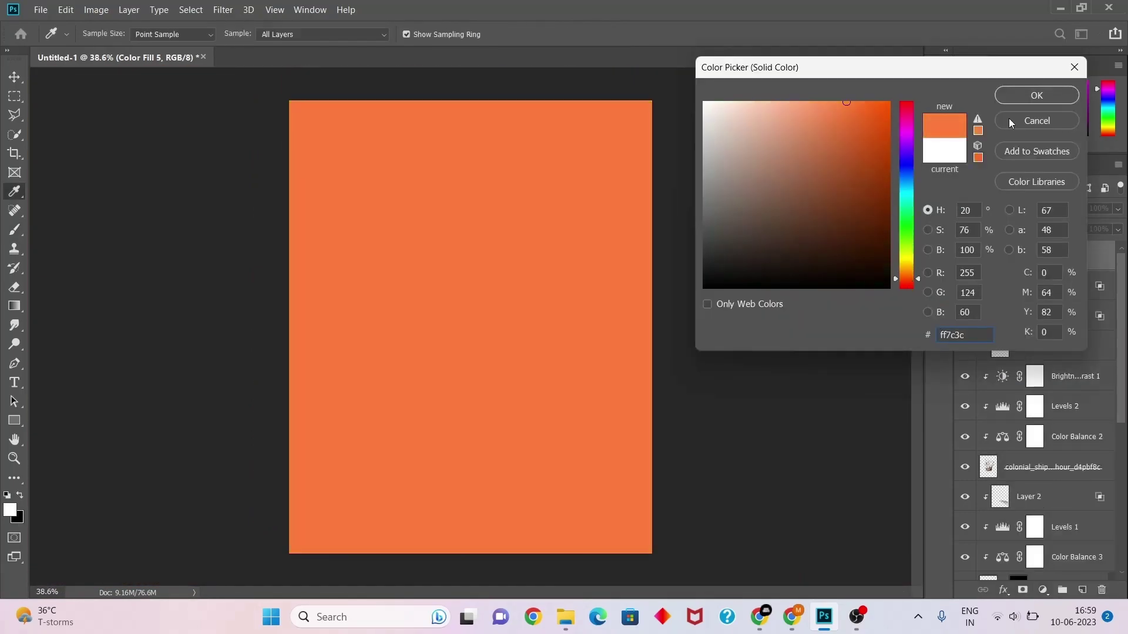
pyautogui.click(1037, 93)
pyautogui.click(1004, 209)
pyautogui.click(989, 355)
pyautogui.doubleClick(1098, 256)
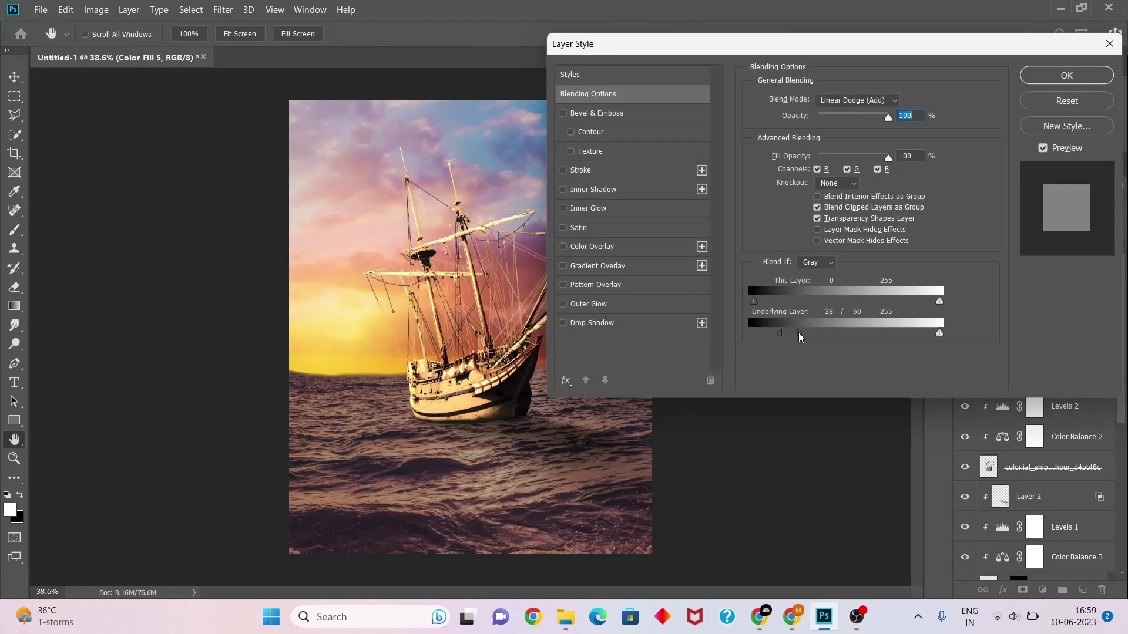
pyautogui.press('Return')
# - Invert the orange fill's mask and use a small brush for hull and mast rim light
pyautogui.hotkey('ctrl', 'i')
pyautogui.press('b')
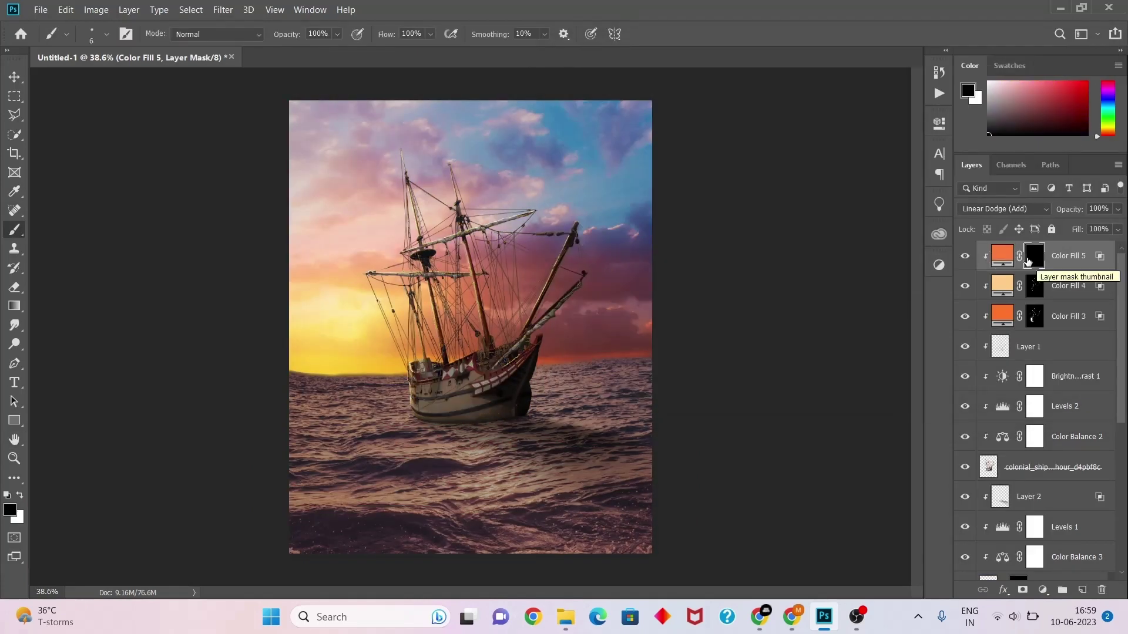
pyautogui.scroll(3, 441, 415)
pyautogui.scroll(2, 441, 415)
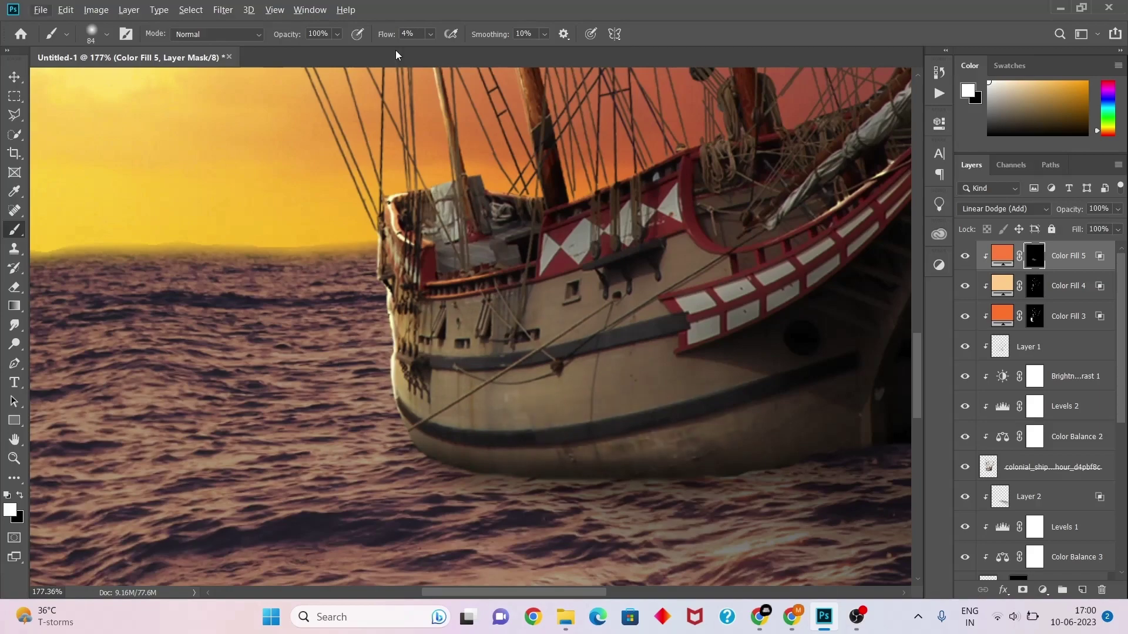
pyautogui.scroll(2, 413, 343)
pyautogui.hotkey('alt', '[')
pyautogui.hotkey('alt', '[')
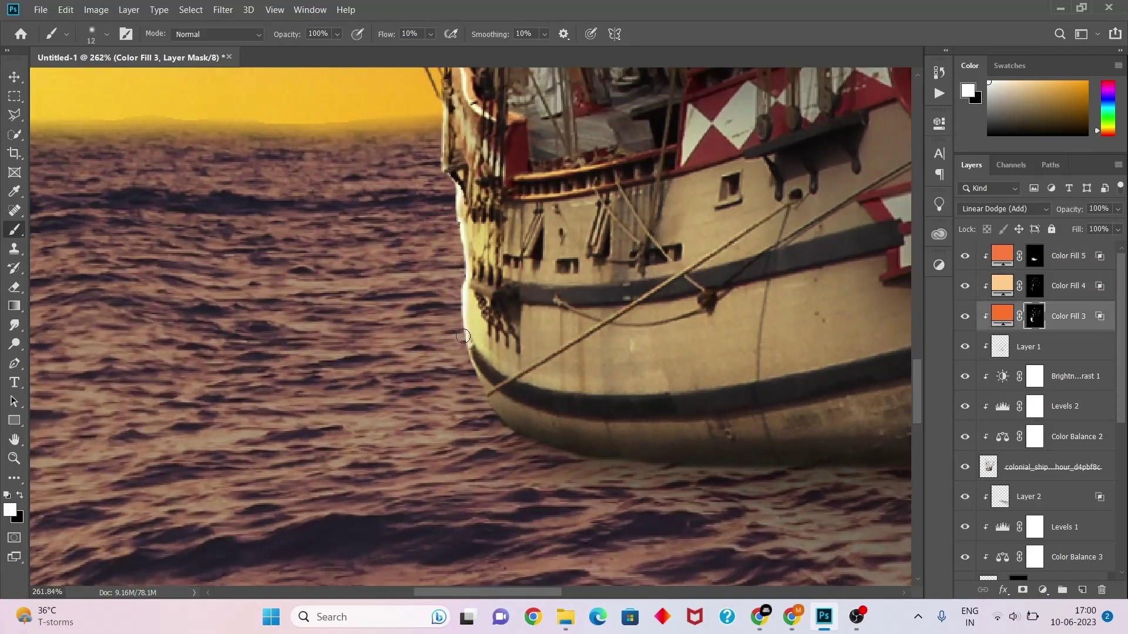
pyautogui.scroll(-5, 508, 448)
pyautogui.scroll(1, 441, 135)
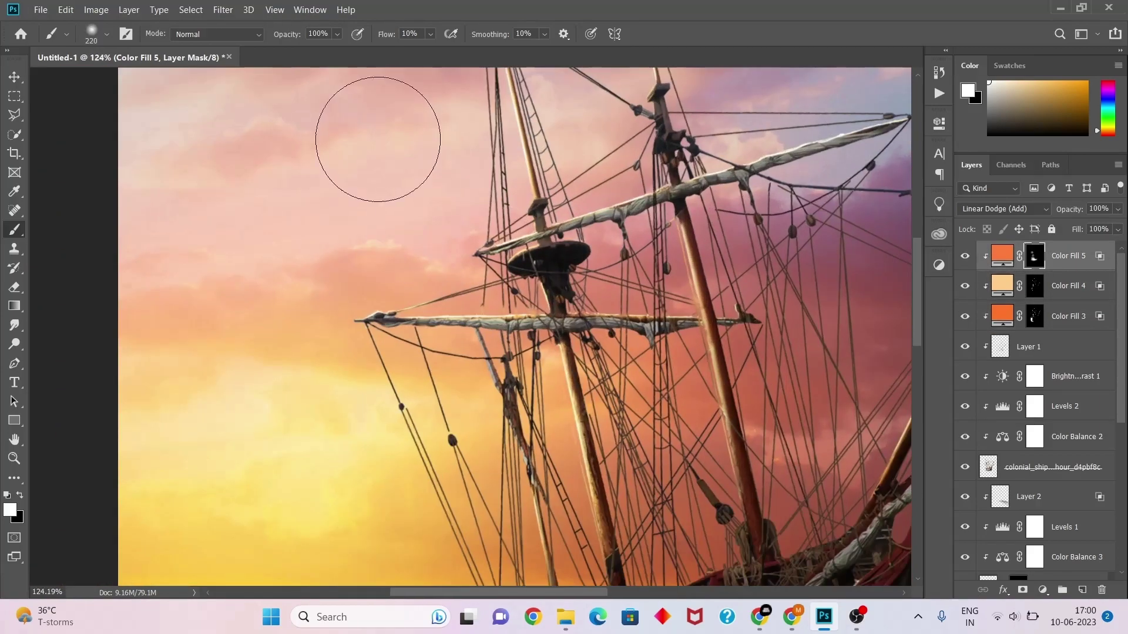
pyautogui.scroll(-3, 464, 264)
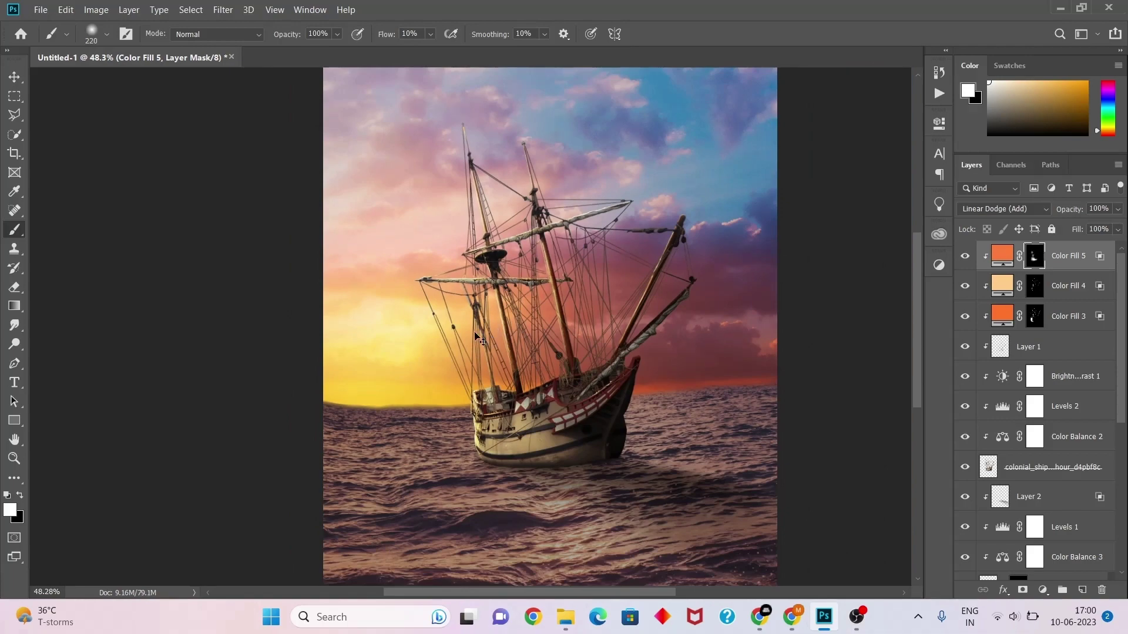
pyautogui.scroll(1, 521, 409)
pyautogui.scroll(-1, 522, 409)
pyautogui.scroll(-1, 522, 408)
# - Add an orange fill layer in Linear Dodge (Add) with split Blend If 41/84
pyautogui.click(1043, 590)
pyautogui.click(1022, 330)
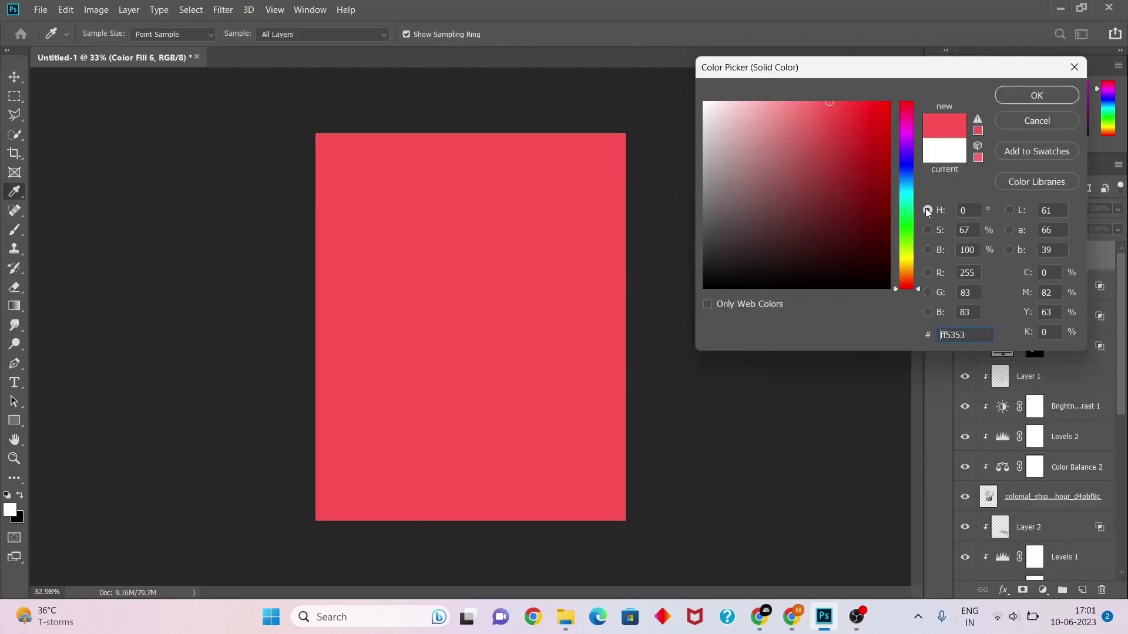
pyautogui.click(1037, 95)
pyautogui.click(1036, 235)
pyautogui.click(1032, 357)
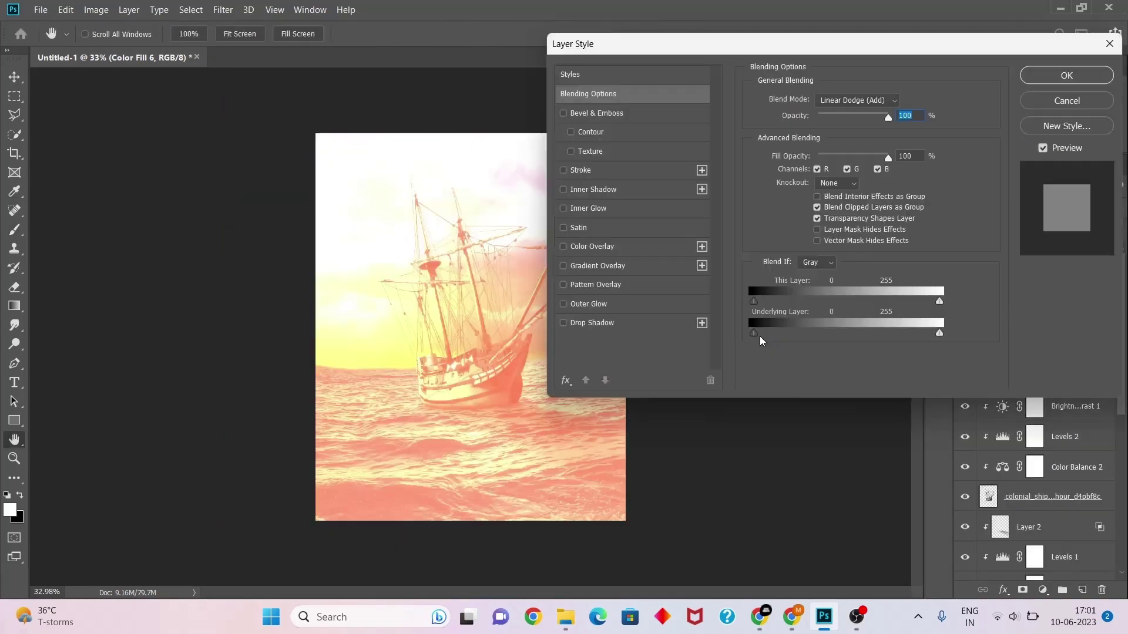
pyautogui.moveTo(754, 333); pyautogui.dragTo(816, 333)
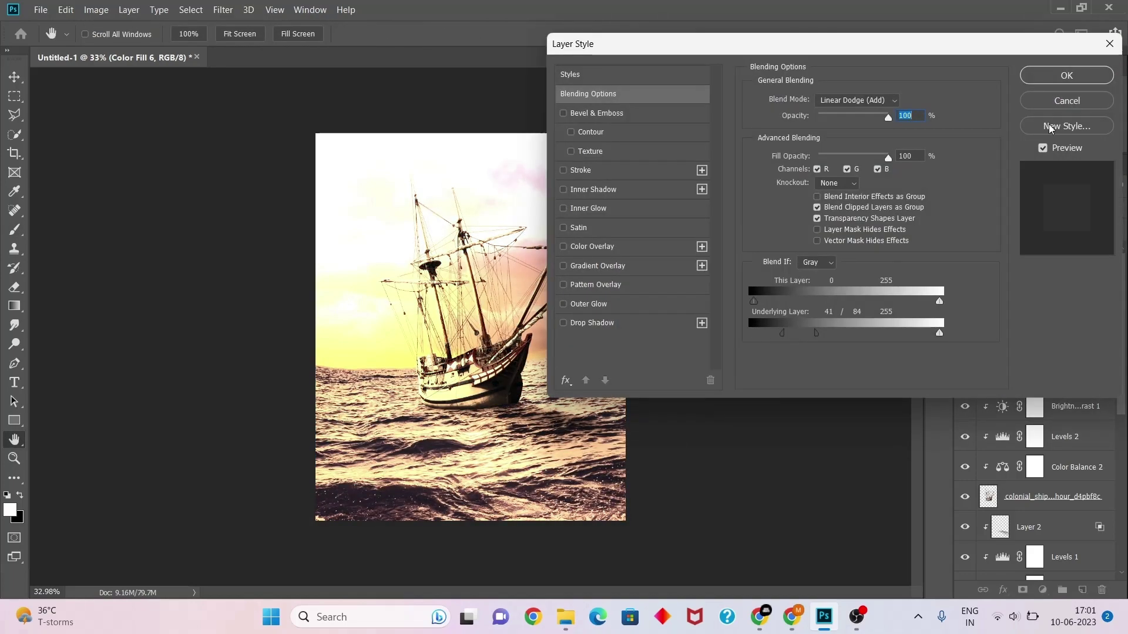
# - Invert the orange fill's mask and brush the glow in around the horizon sun
pyautogui.press('Return')
pyautogui.hotkey('ctrl', 'i')
pyautogui.click(9, 236)
pyautogui.moveTo(253, 329); pyautogui.dragTo(258, 341)
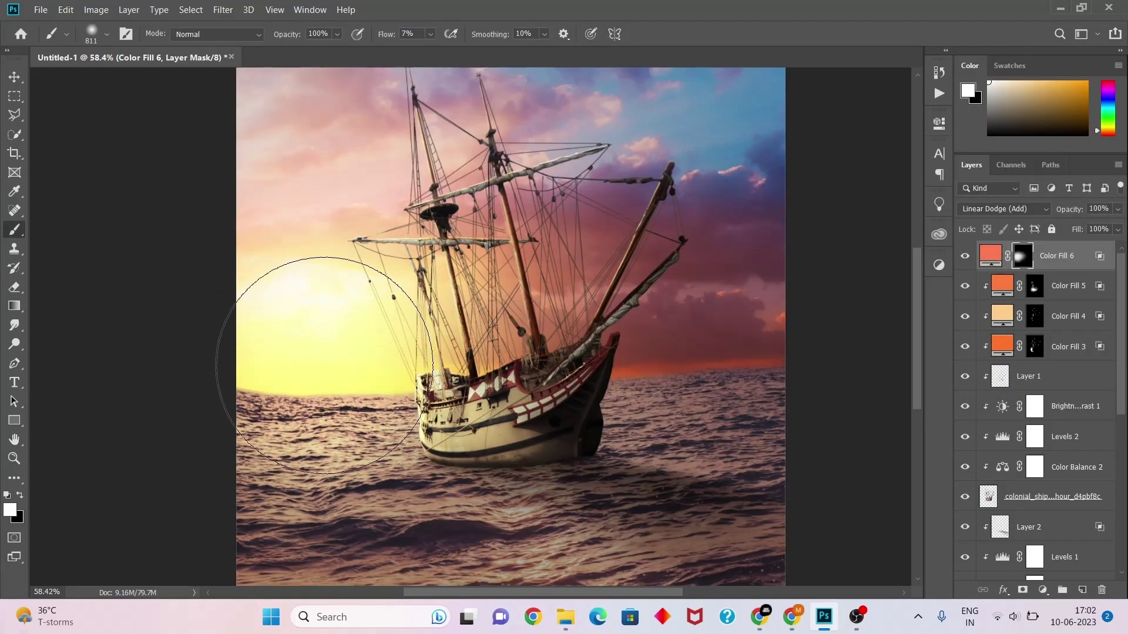
pyautogui.scroll(2, 376, 229)
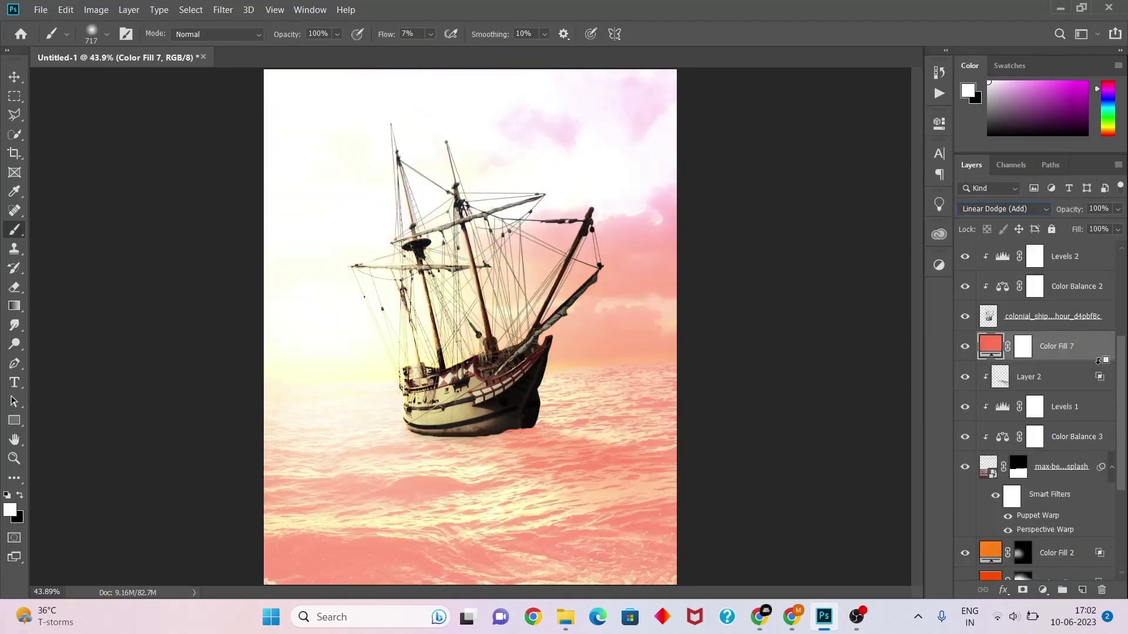
# - Limit Color Fill 7 to highlights via Blend If; add Color Balance midtones Red +13, Blue +6
pyautogui.moveTo(755, 334); pyautogui.dragTo(861, 337)
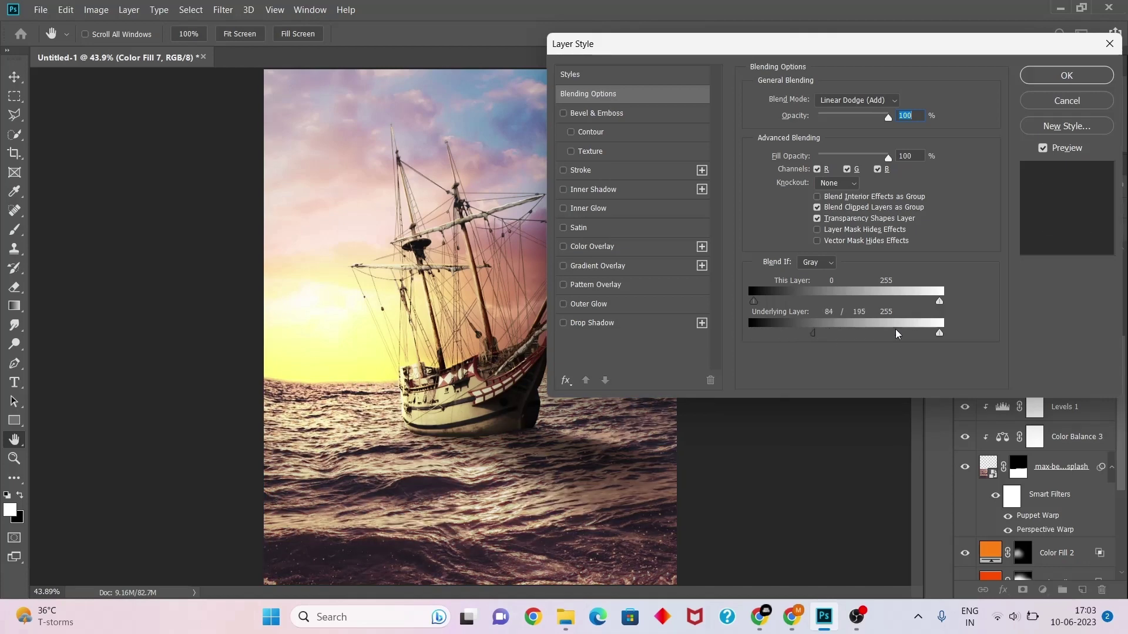
pyautogui.rightClick(459, 360)
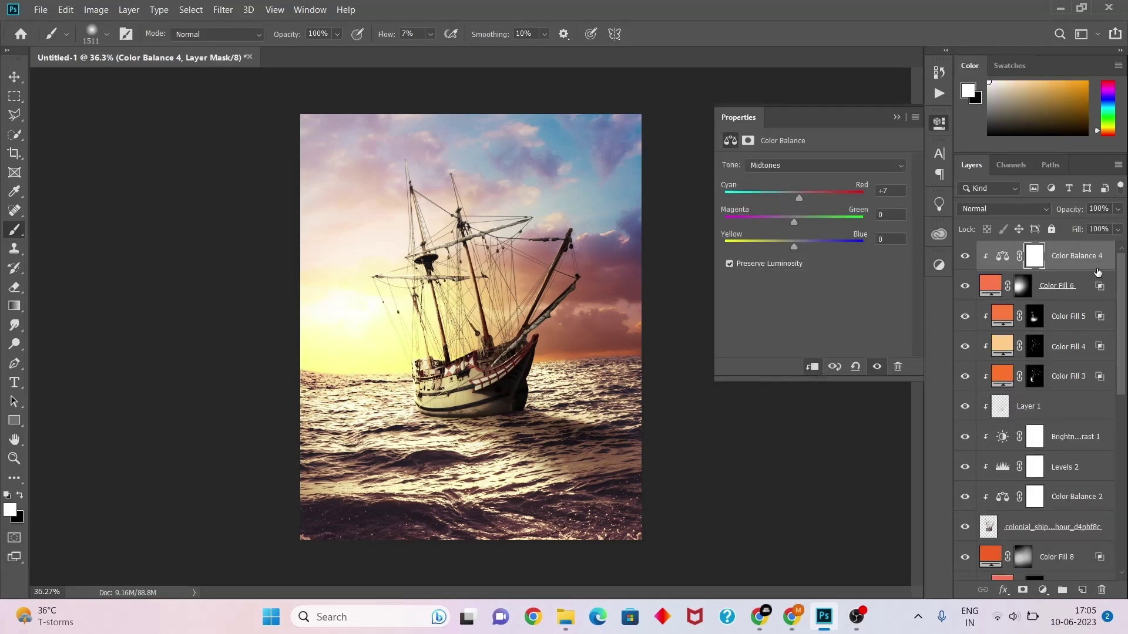
pyautogui.moveTo(794, 246); pyautogui.dragTo(798, 248)
pyautogui.moveTo(792, 198); pyautogui.dragTo(804, 210)
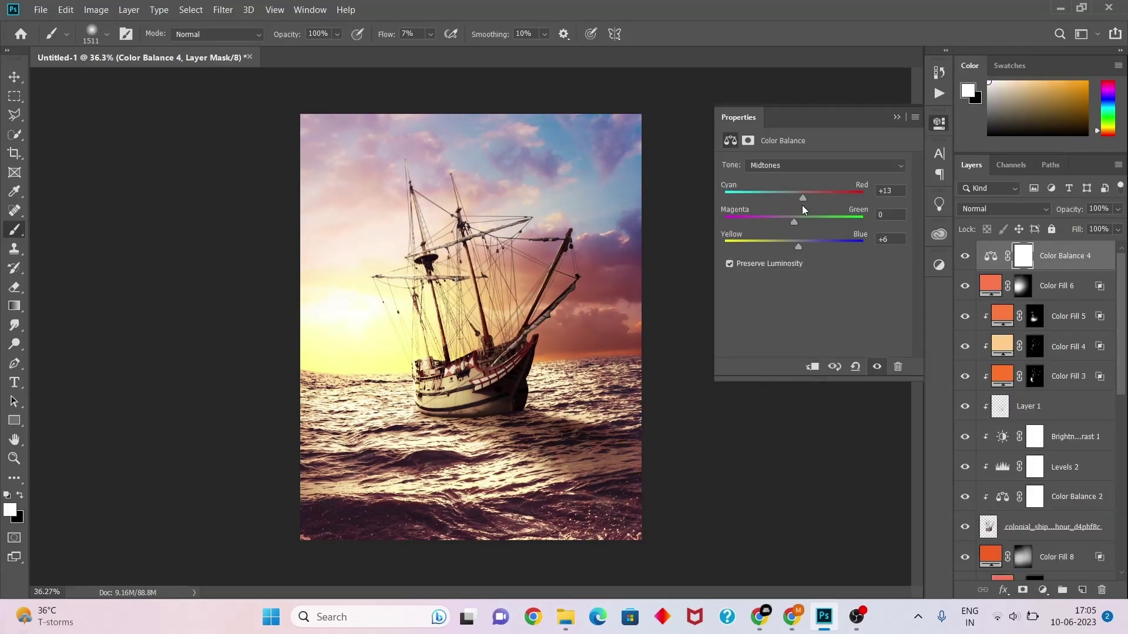
pyautogui.click(897, 118)
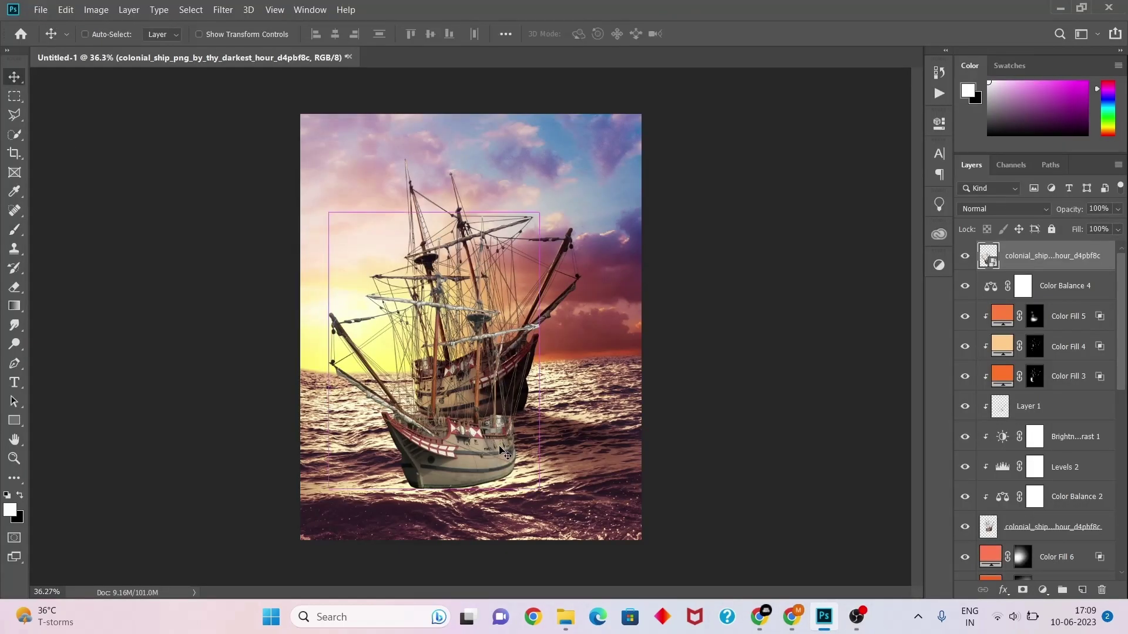
# - Duplicate the ship, move the copy right, flip it horizontally, and erase its edges
pyautogui.press('Return')
pyautogui.moveTo(346, 368); pyautogui.dragTo(640, 353)
pyautogui.click(66, 10)
pyautogui.click(272, 438)
pyautogui.scroll(5, 490, 398)
pyautogui.click(15, 288)
pyautogui.scroll(5, 582, 467)
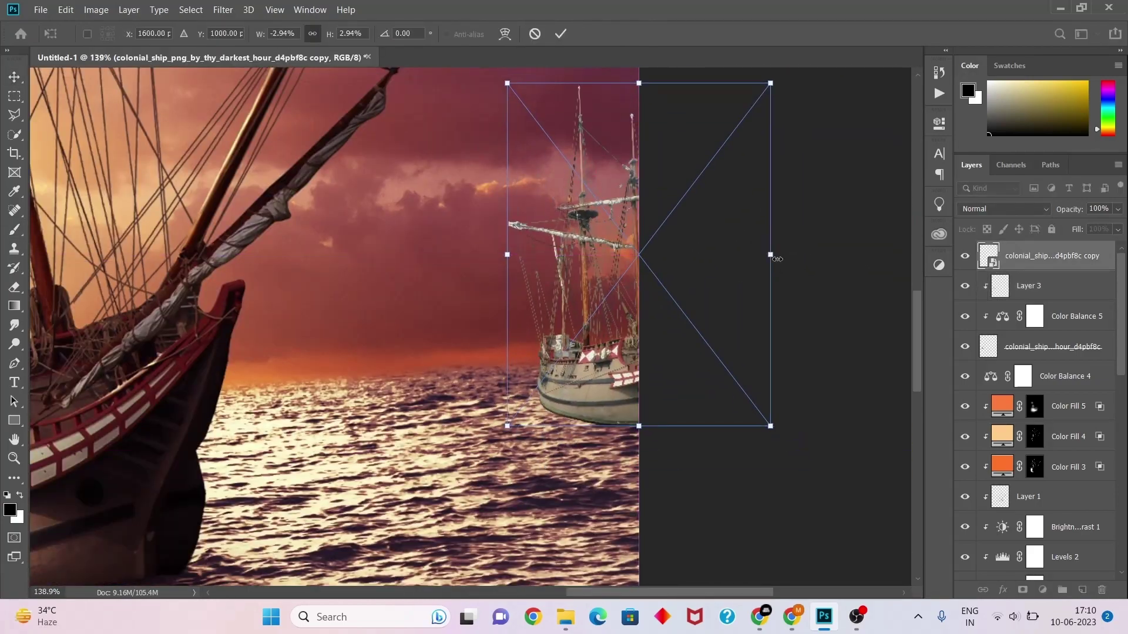
pyautogui.click(560, 35)
pyautogui.hotkey('ctrl', '0')
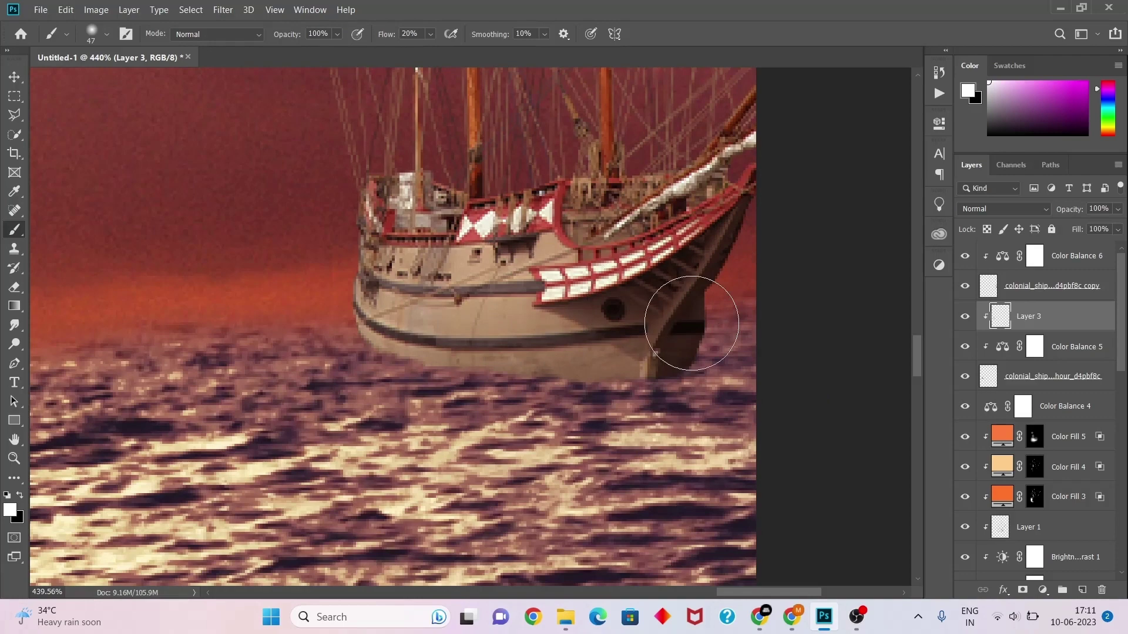
# - Add a new empty layer above the ship copy, with black as the painting colour
pyautogui.click(1052, 285)
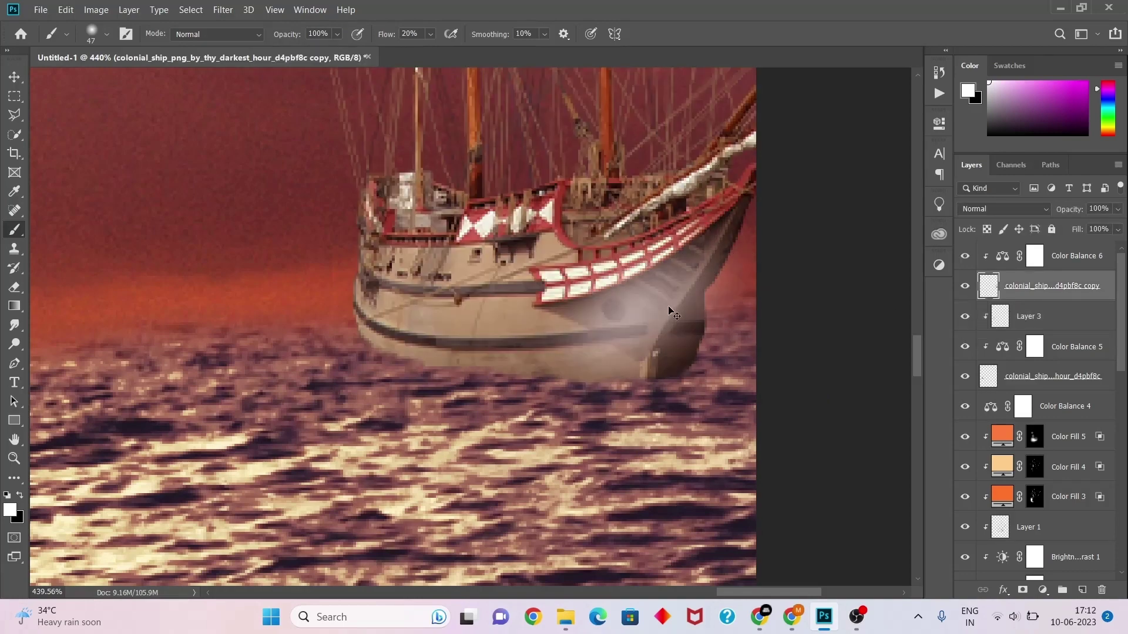
pyautogui.press('x')
pyautogui.hotkey('ctrl', 'shift', 'alt', 'n')
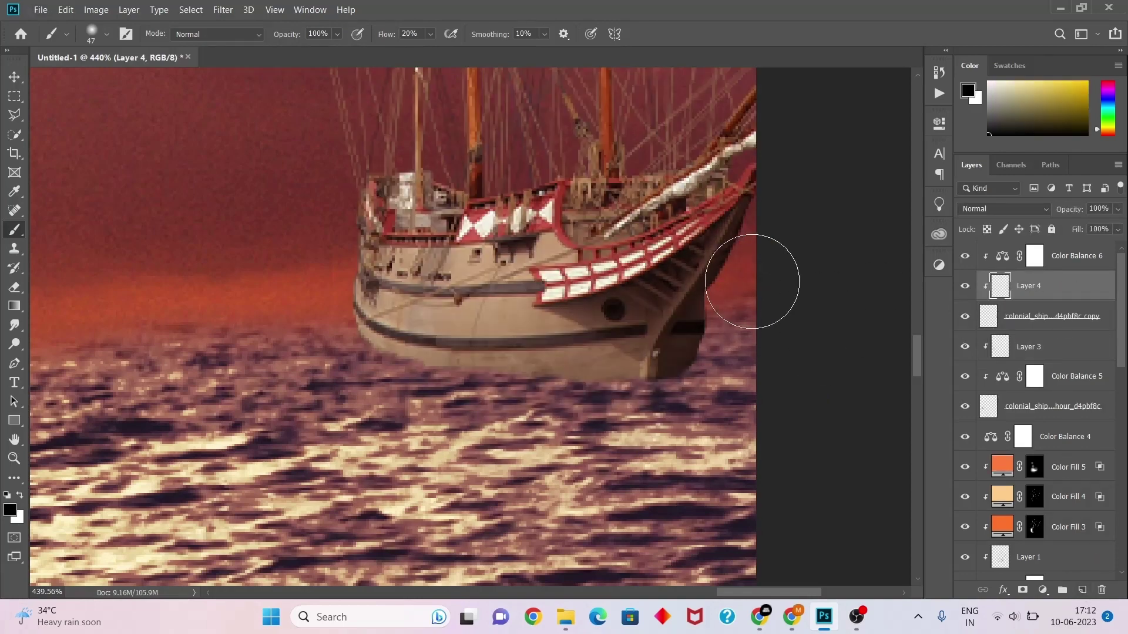
pyautogui.scroll(-5, 487, 305)
pyautogui.hotkey('ctrl', '0')
# - Add Brightness/Contrast adjustments clipped to the new layer and to Layer 3
pyautogui.click(1075, 255)
pyautogui.click(808, 327)
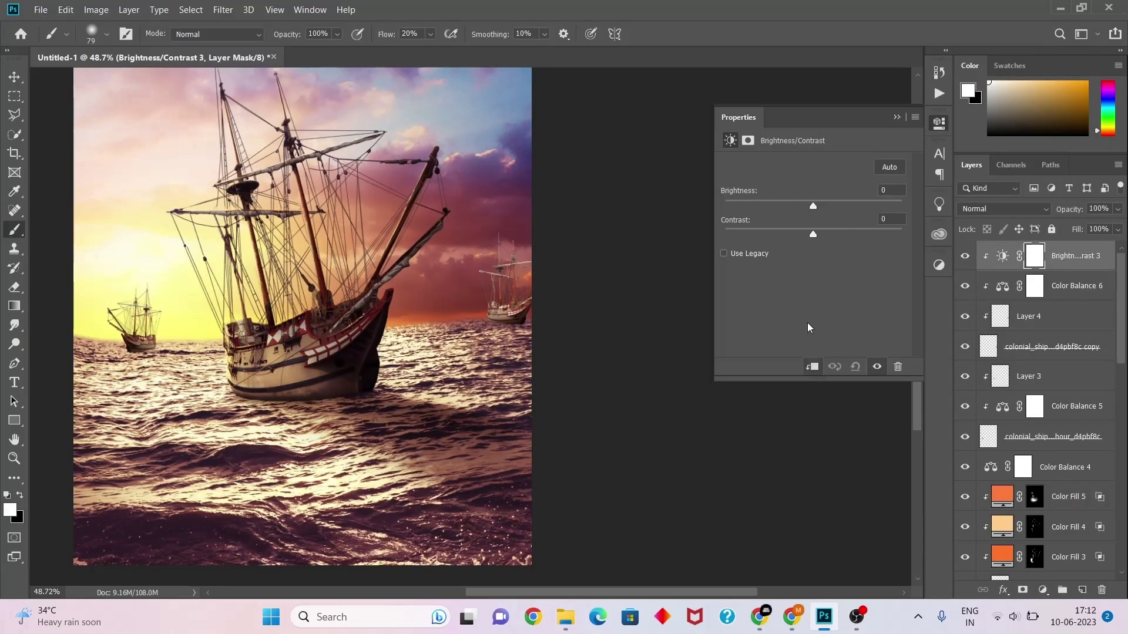
pyautogui.click(939, 122)
pyautogui.press('v')
pyautogui.click(1000, 376)
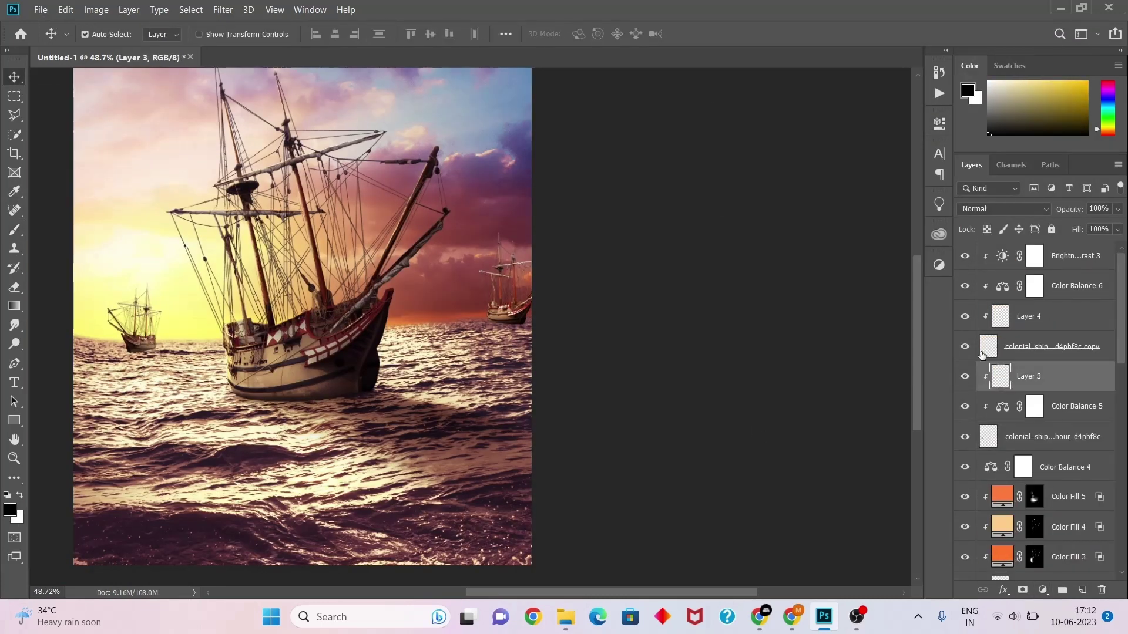
pyautogui.click(1043, 590)
pyautogui.click(1075, 385)
pyautogui.click(939, 122)
pyautogui.click(1028, 316)
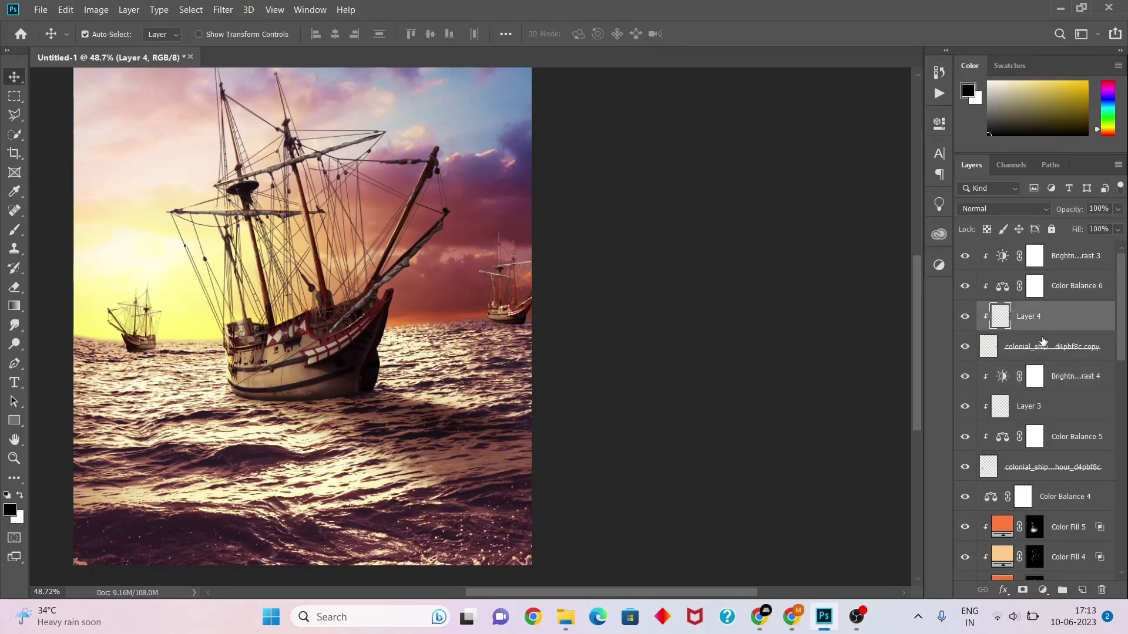
pyautogui.press('b')
pyautogui.scroll(10, 505, 312)
pyautogui.scroll(-10, 545, 385)
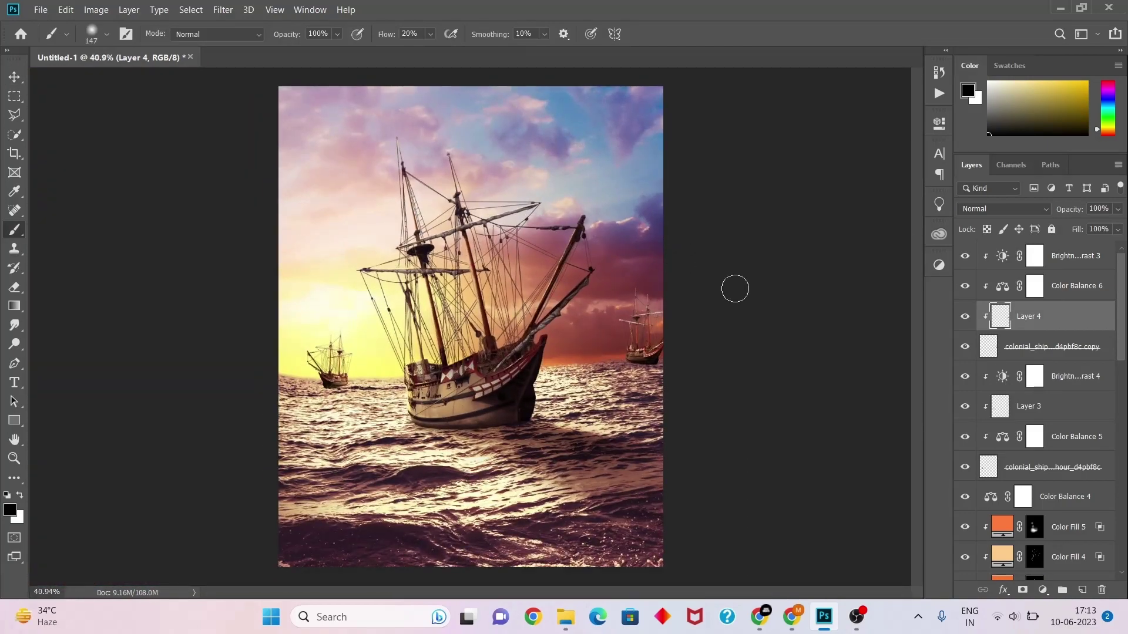
# - Select all the layers down the list and merge them into one
pyautogui.keyDown('shift'); pyautogui.click(1051, 256); pyautogui.keyUp('shift')
pyautogui.scroll(-3, 1046, 352)
pyautogui.keyDown('shift'); pyautogui.click(1057, 437); pyautogui.keyUp('shift')
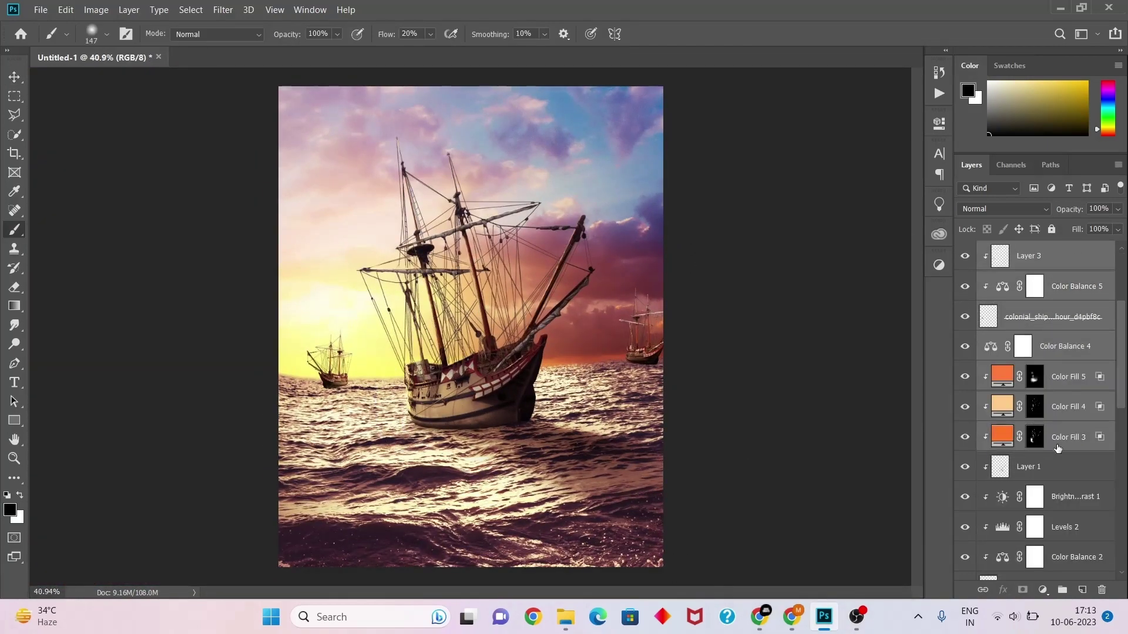
pyautogui.scroll(-3, 1057, 447)
pyautogui.scroll(-3, 1058, 448)
pyautogui.scroll(-3, 1045, 411)
pyautogui.scroll(-3, 1090, 502)
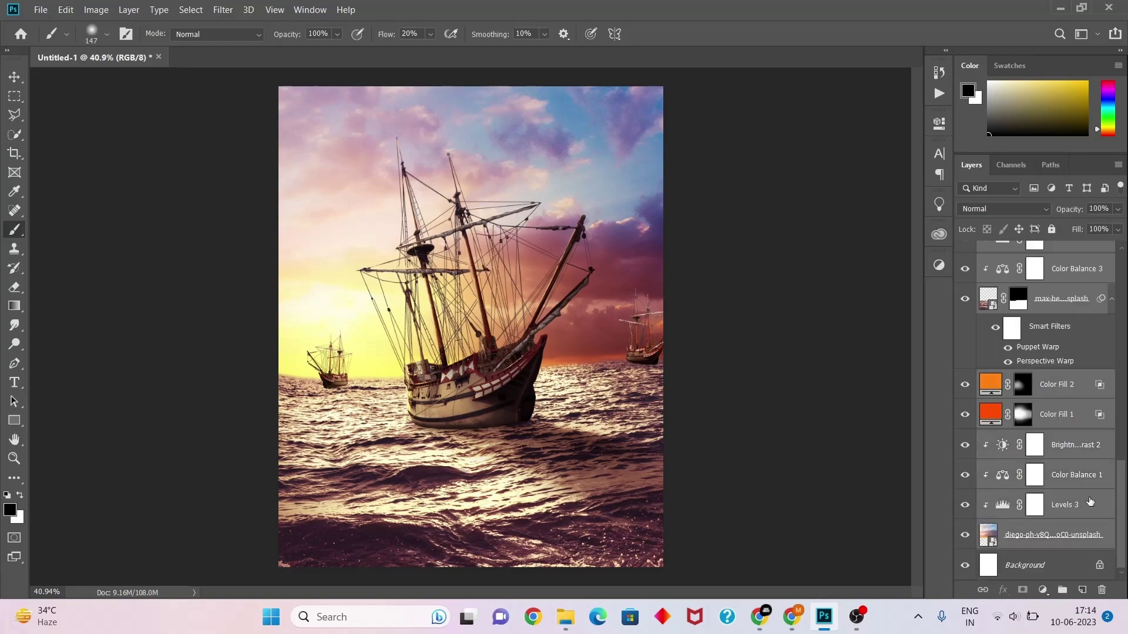
pyautogui.hotkey('ctrl', 'e')
# - Grade the merged layer in Camera Raw Filter: Temperature +7, Tint +8, Texture +59
pyautogui.click(222, 9)
pyautogui.click(265, 90)
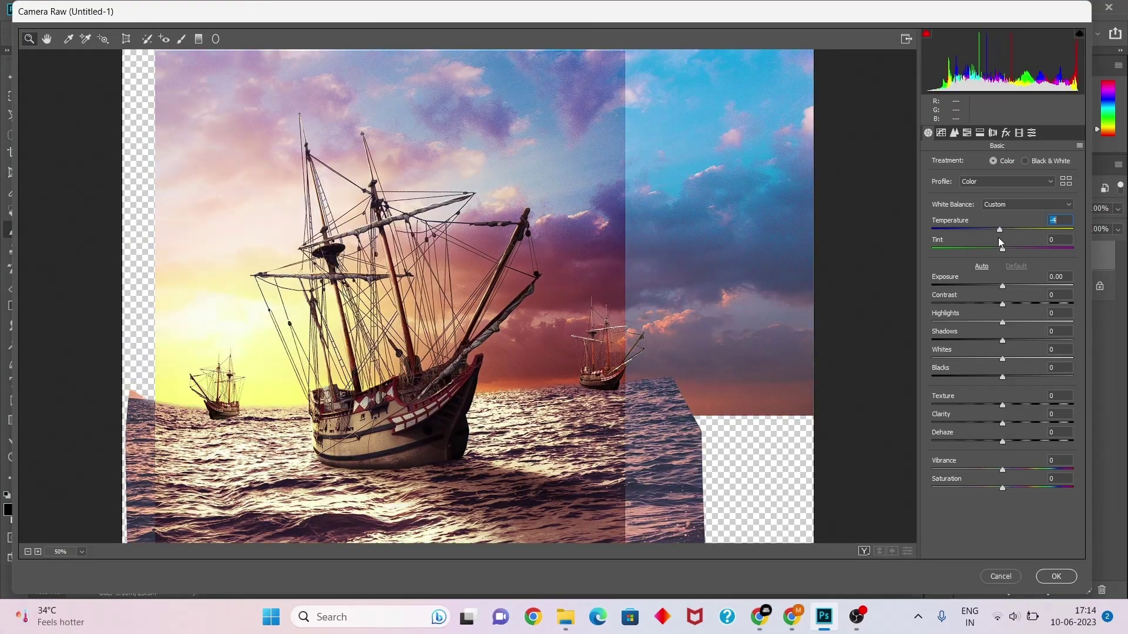
pyautogui.moveTo(1002, 249); pyautogui.dragTo(995, 250)
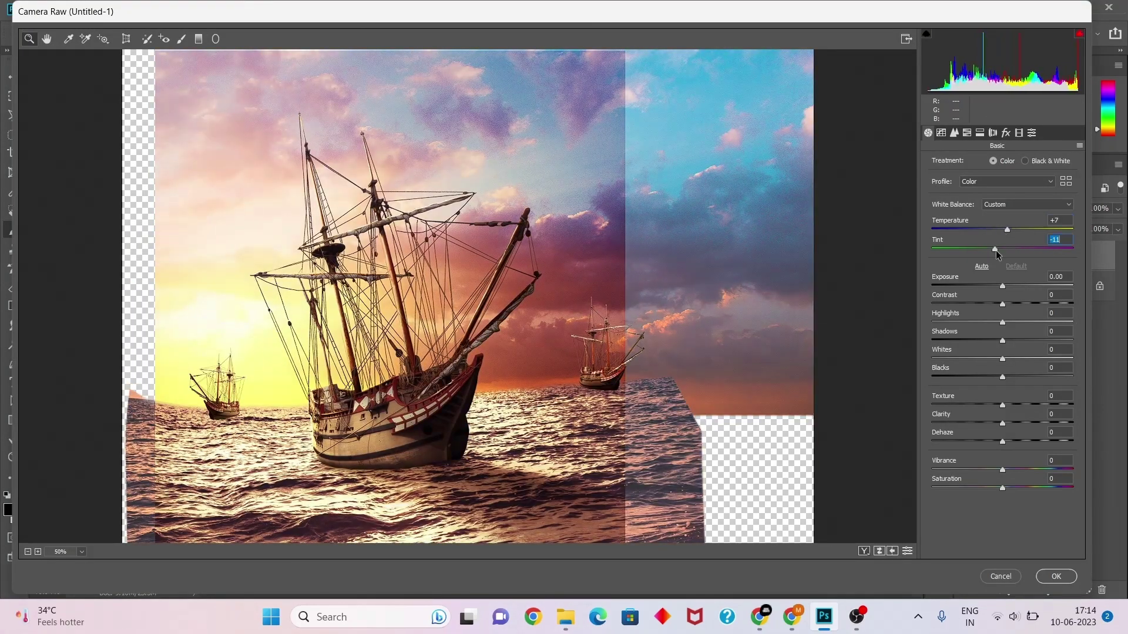
pyautogui.moveTo(984, 405); pyautogui.dragTo(1044, 406)
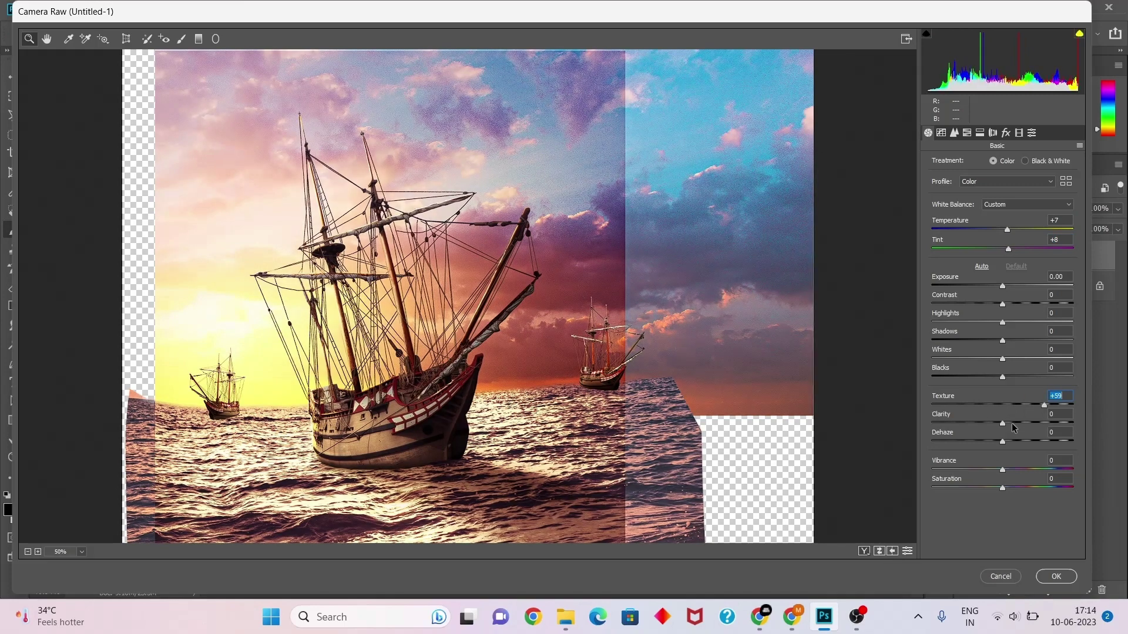
pyautogui.click(1003, 424)
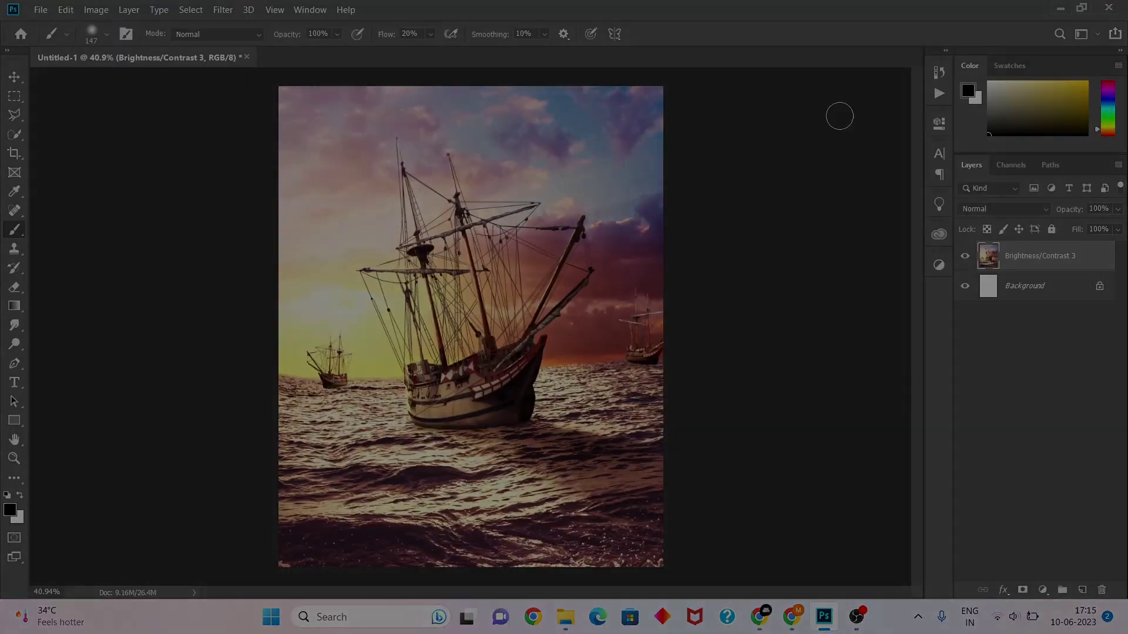